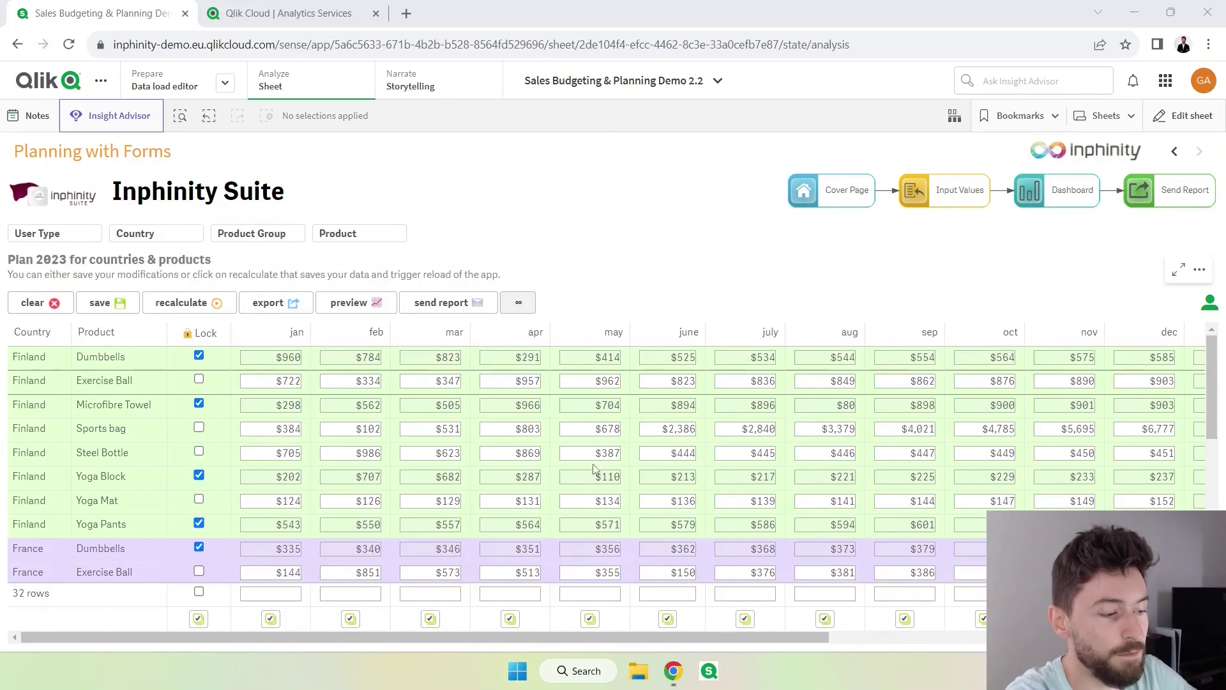
Change Finland Sports bag's April plan from $803 to 100 and save the form data.
click(526, 431)
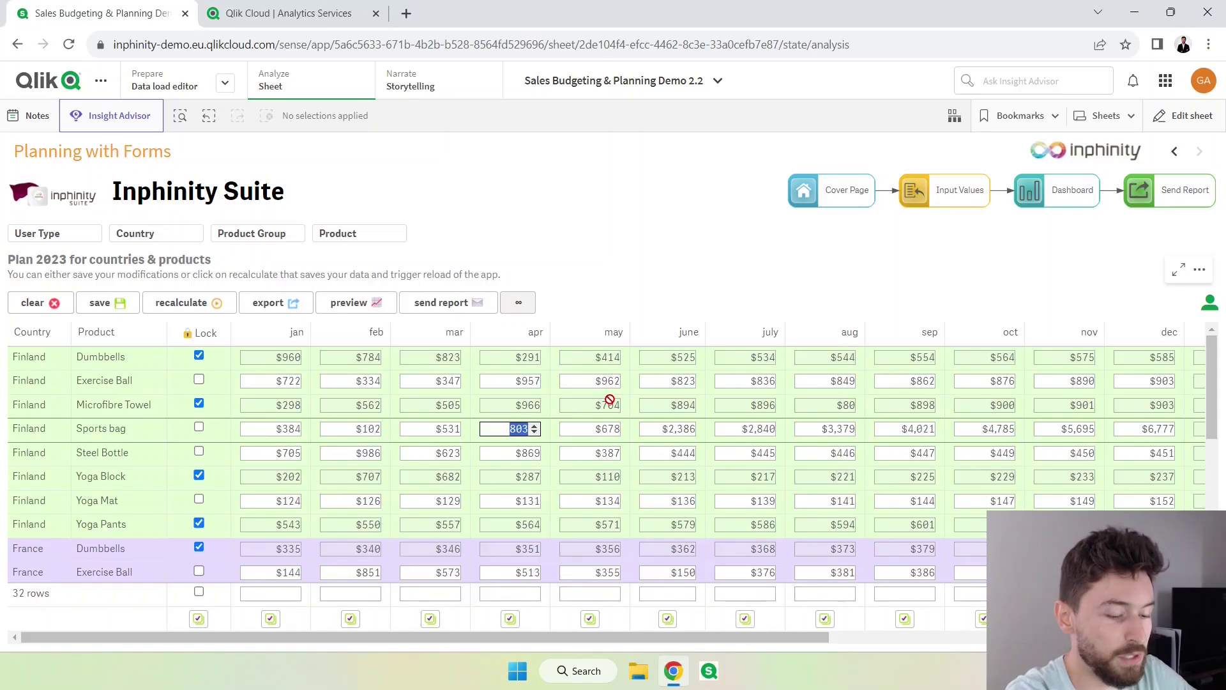
text(100)
click(100, 302)
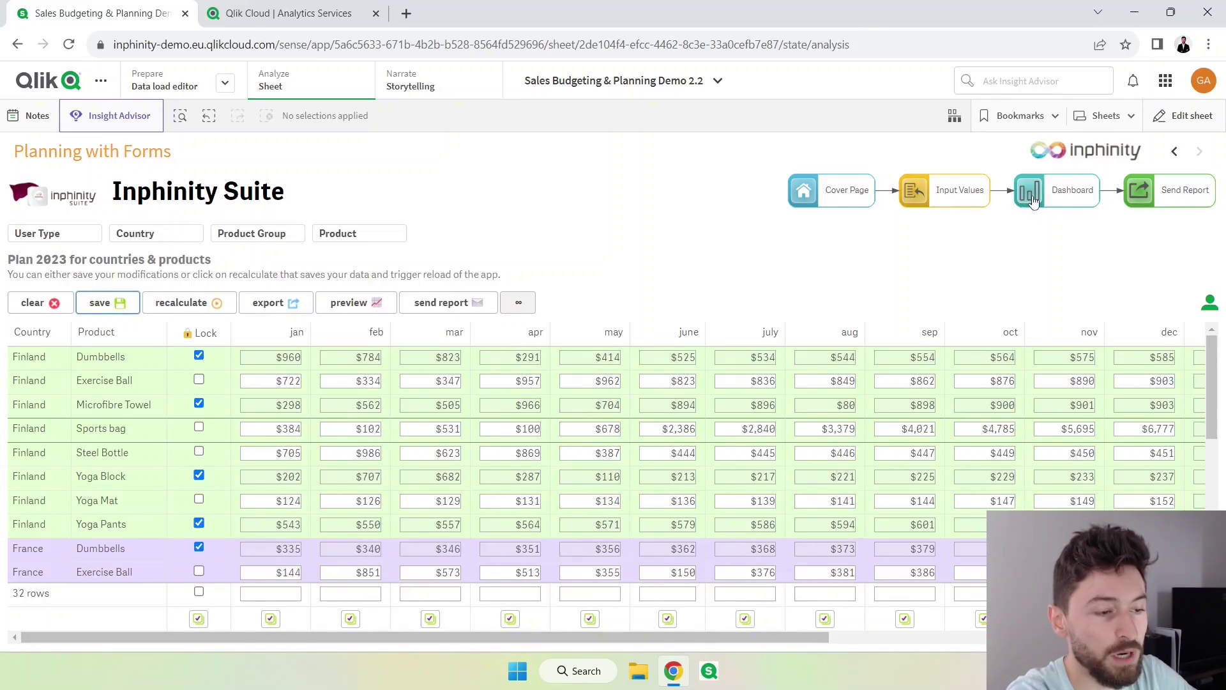
Go to the Report - Overview sheet, enter a recipient name in Send Report, then close the dialog.
click(1105, 115)
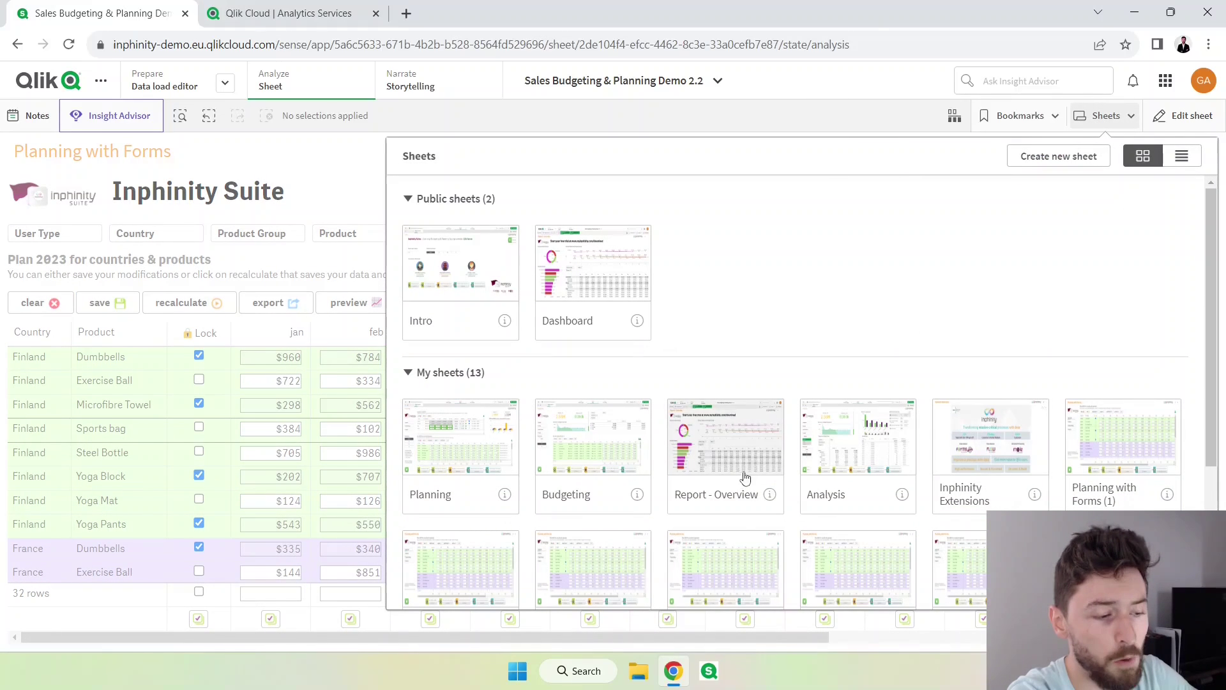
click(716, 455)
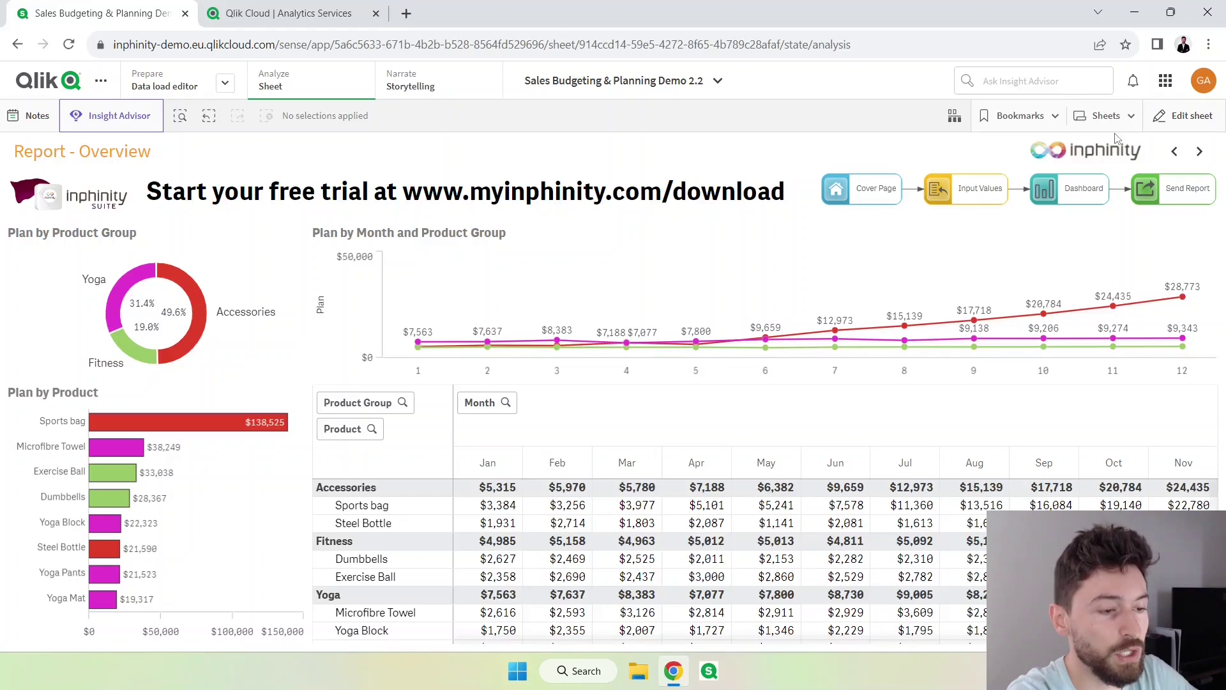
click(1150, 198)
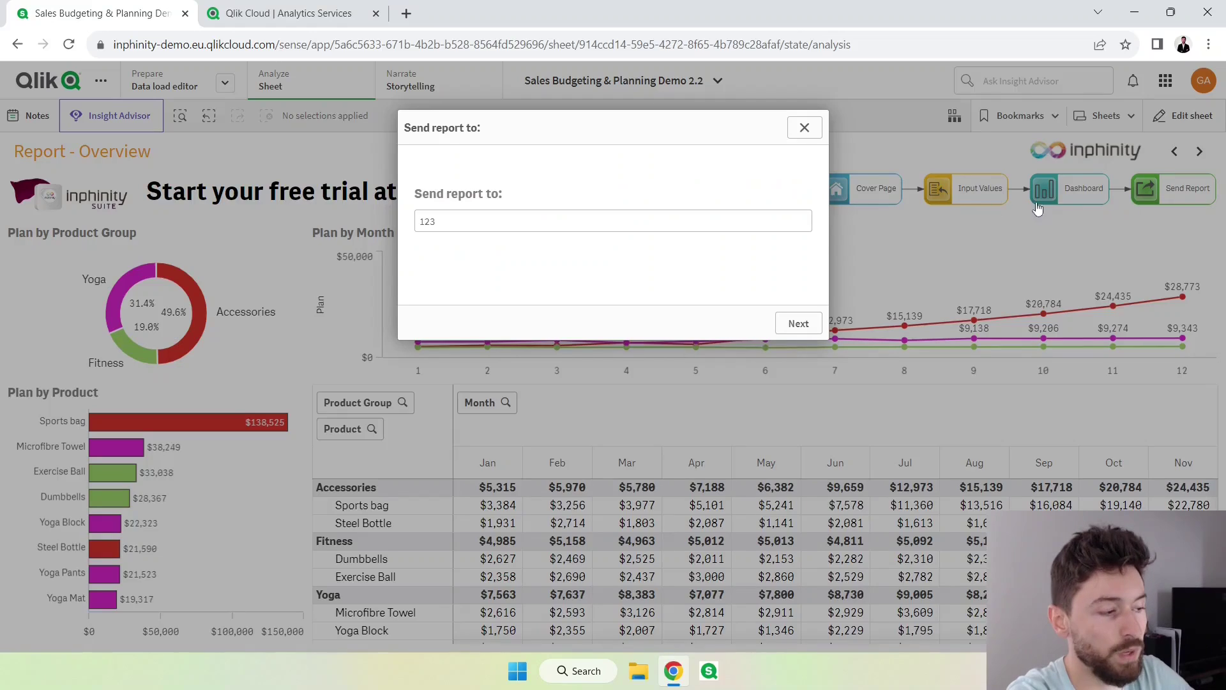
click(687, 222)
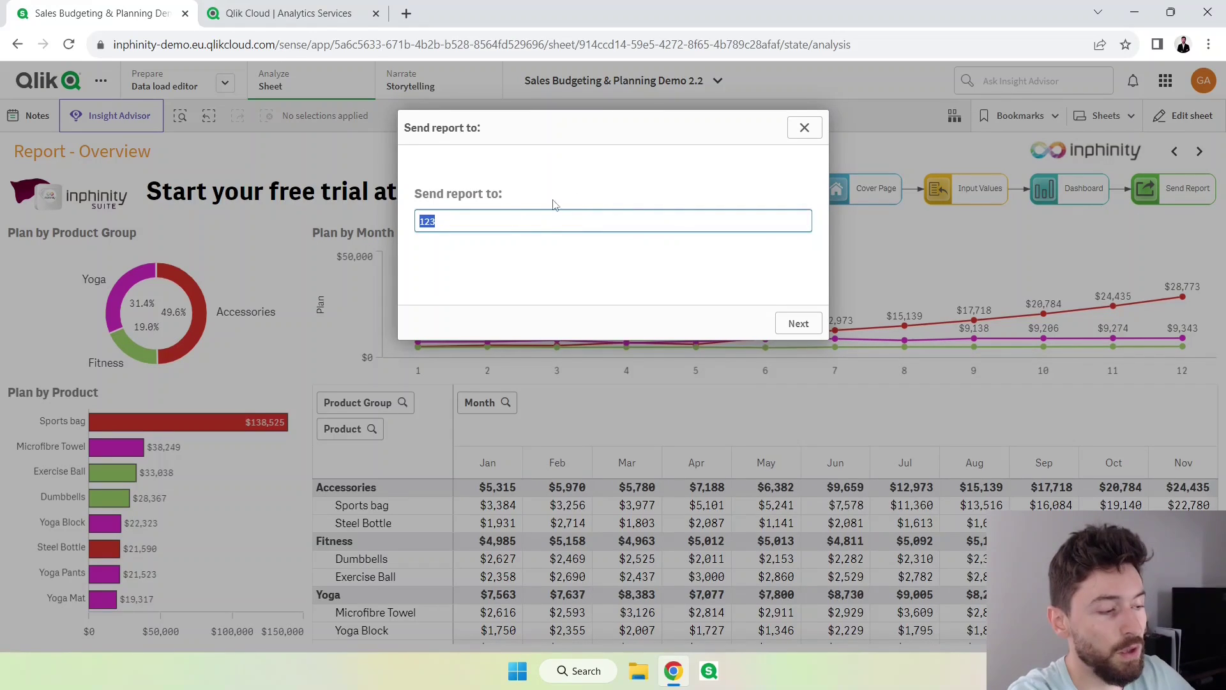
text(guilherme)
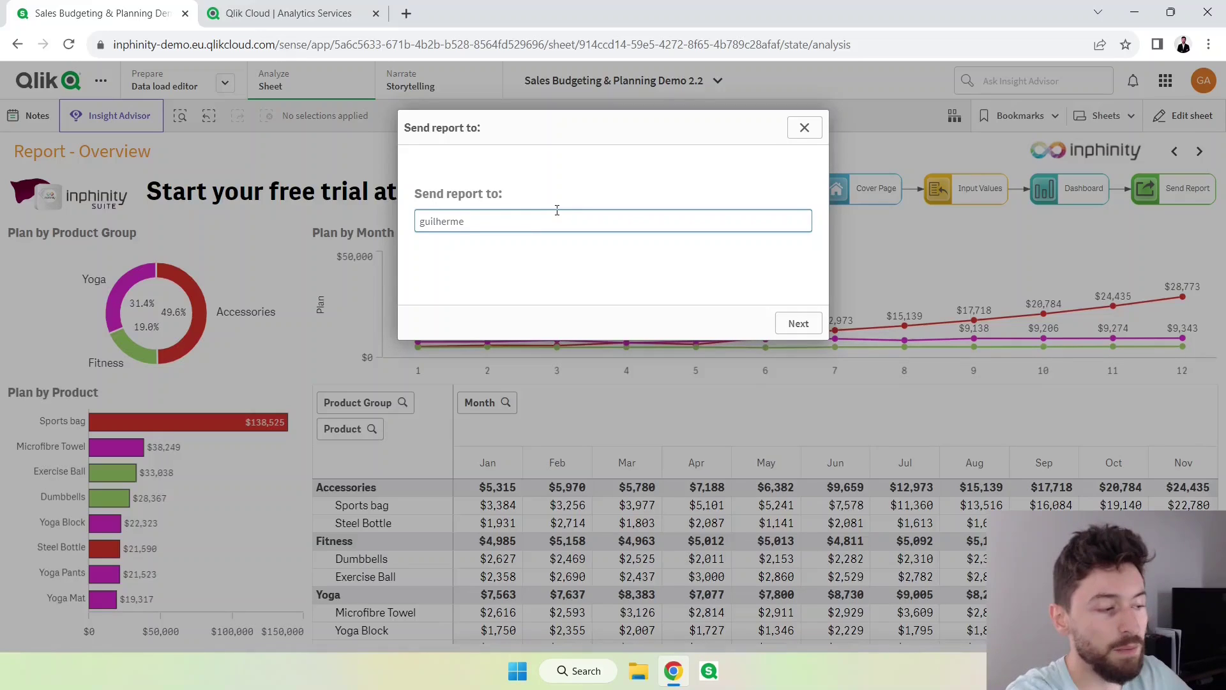
click(804, 128)
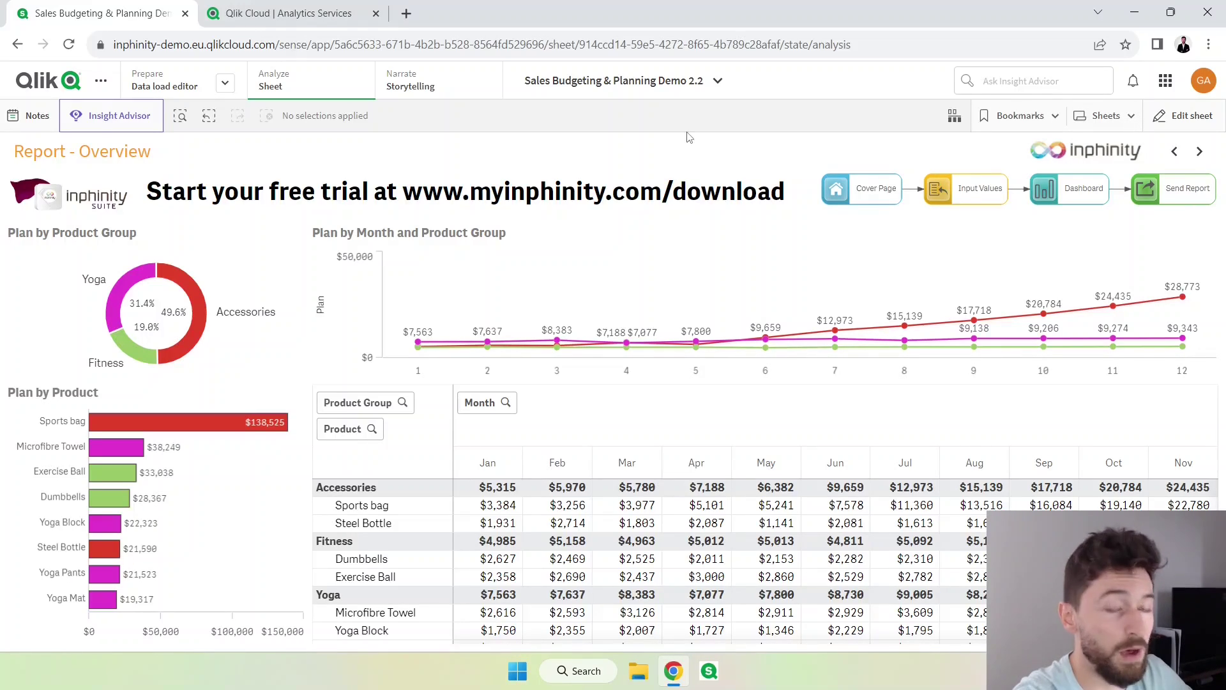
In Analytics Services, start a new automation from the Blank automation template.
click(284, 14)
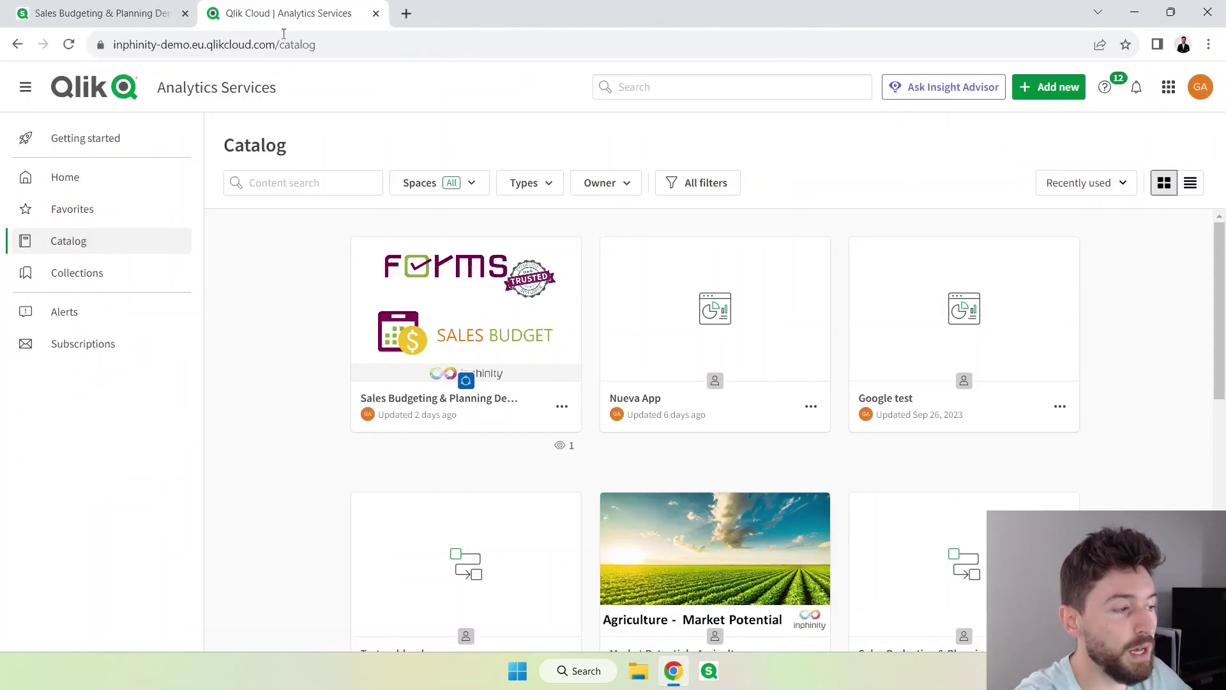
click(1038, 92)
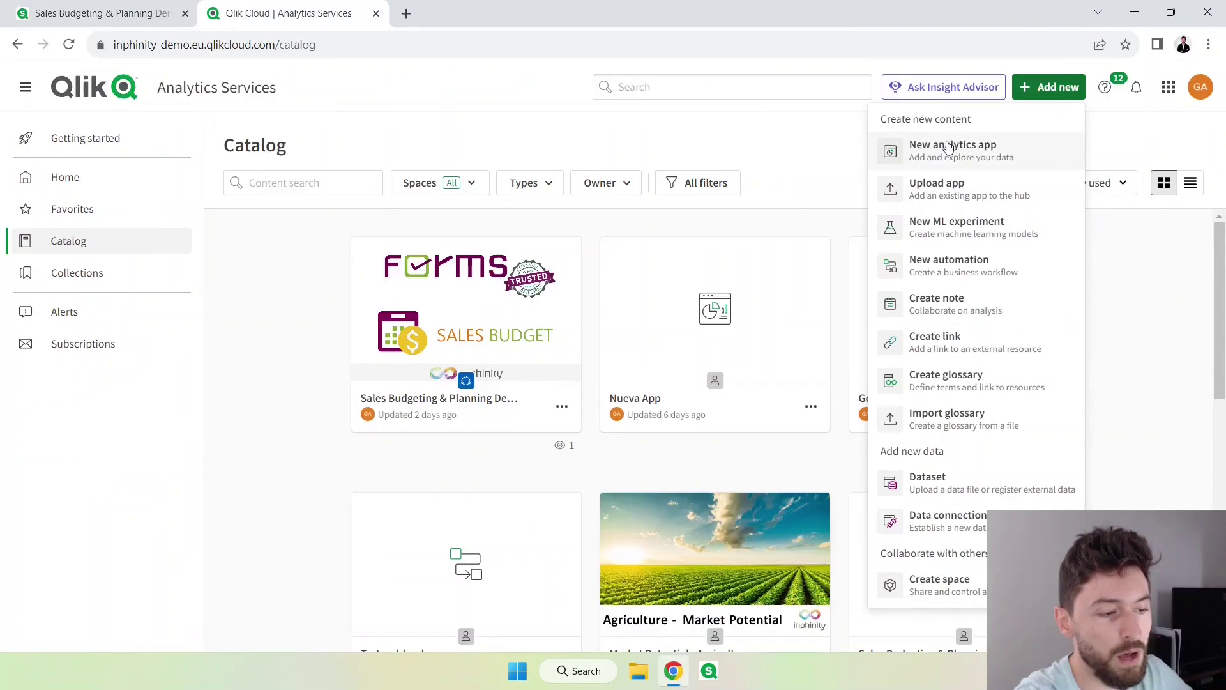
click(948, 265)
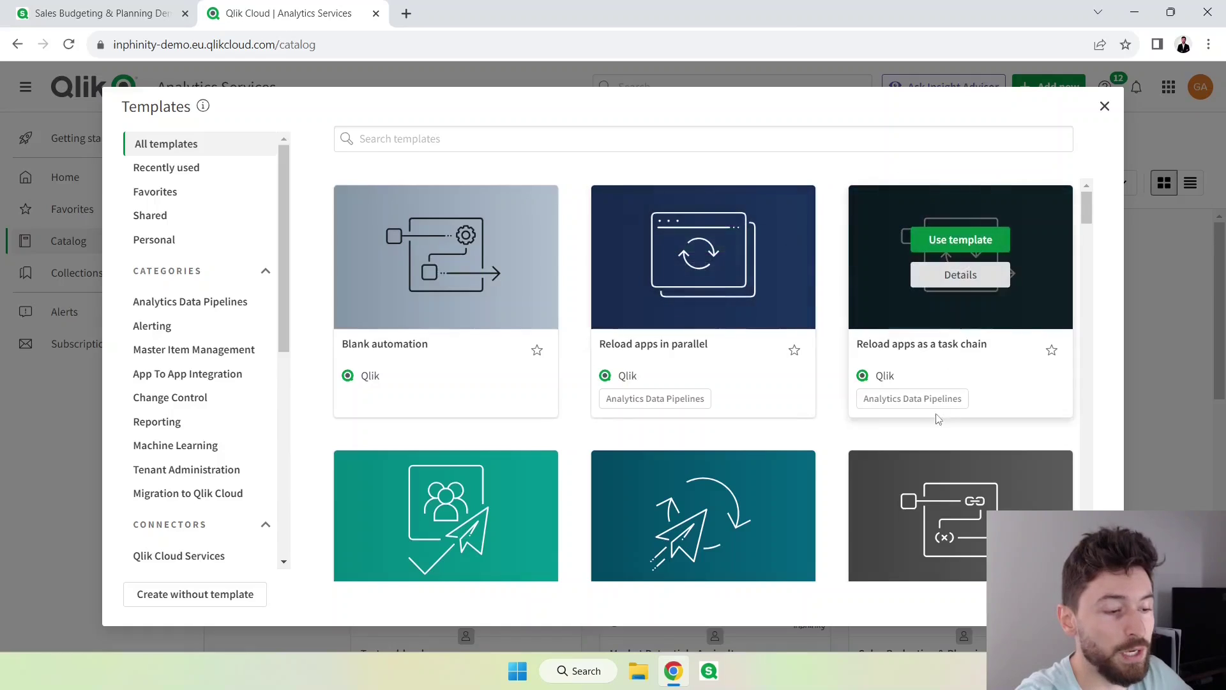
mouse_move(629, 498)
mouse_move(458, 259)
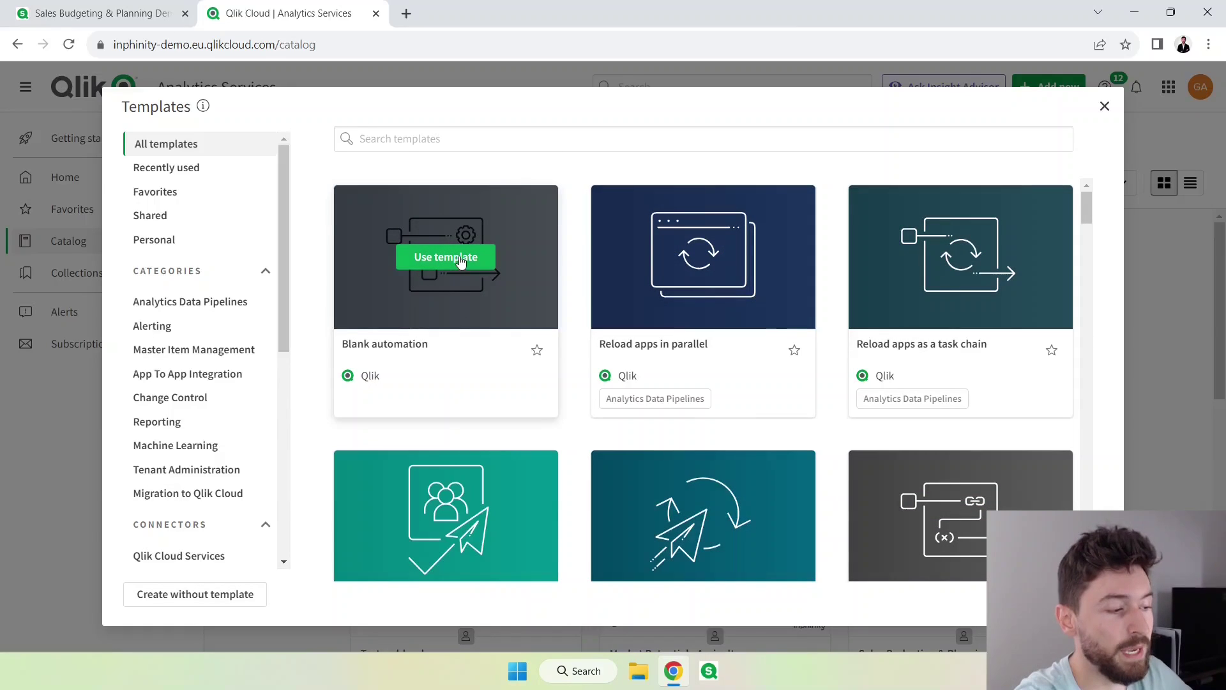
click(461, 260)
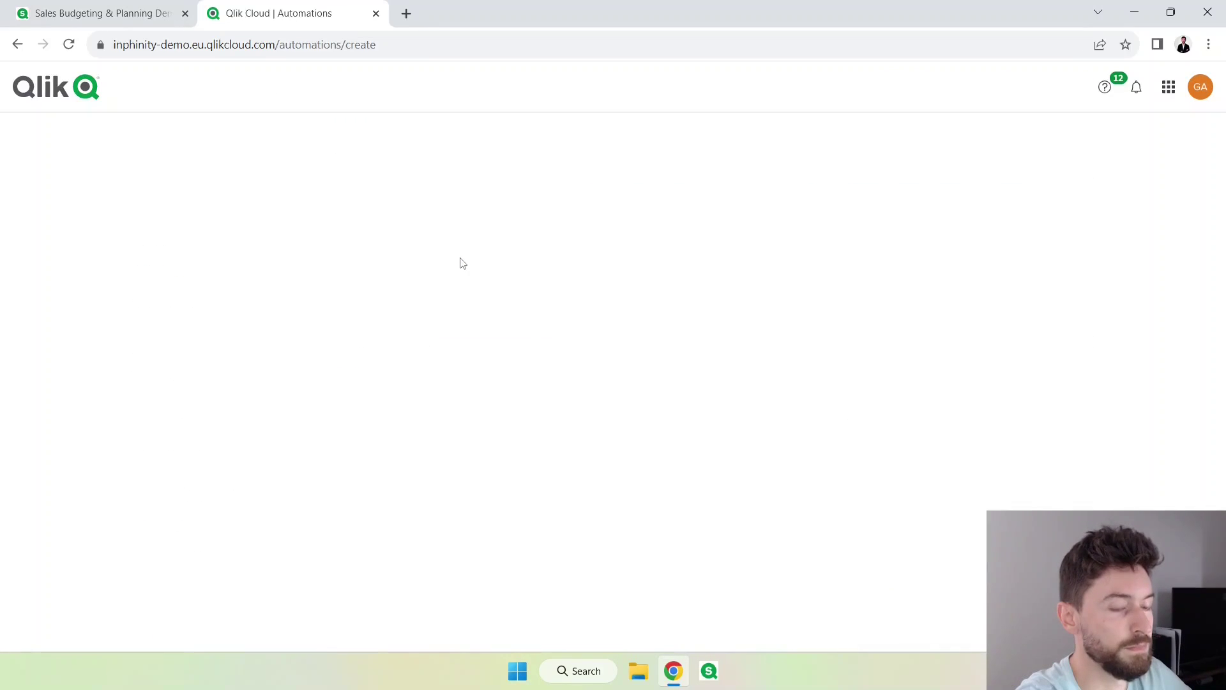
Name the automation 'Sending report' and save it.
click(535, 231)
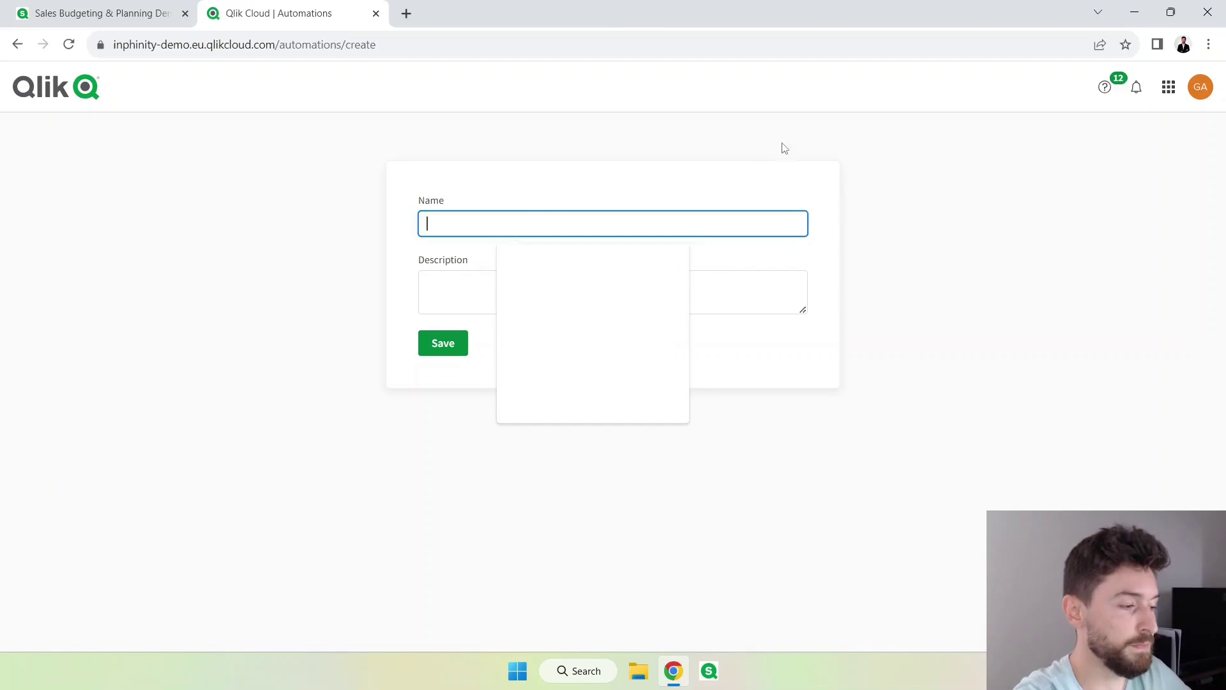
click(764, 159)
click(671, 223)
text(Sending report)
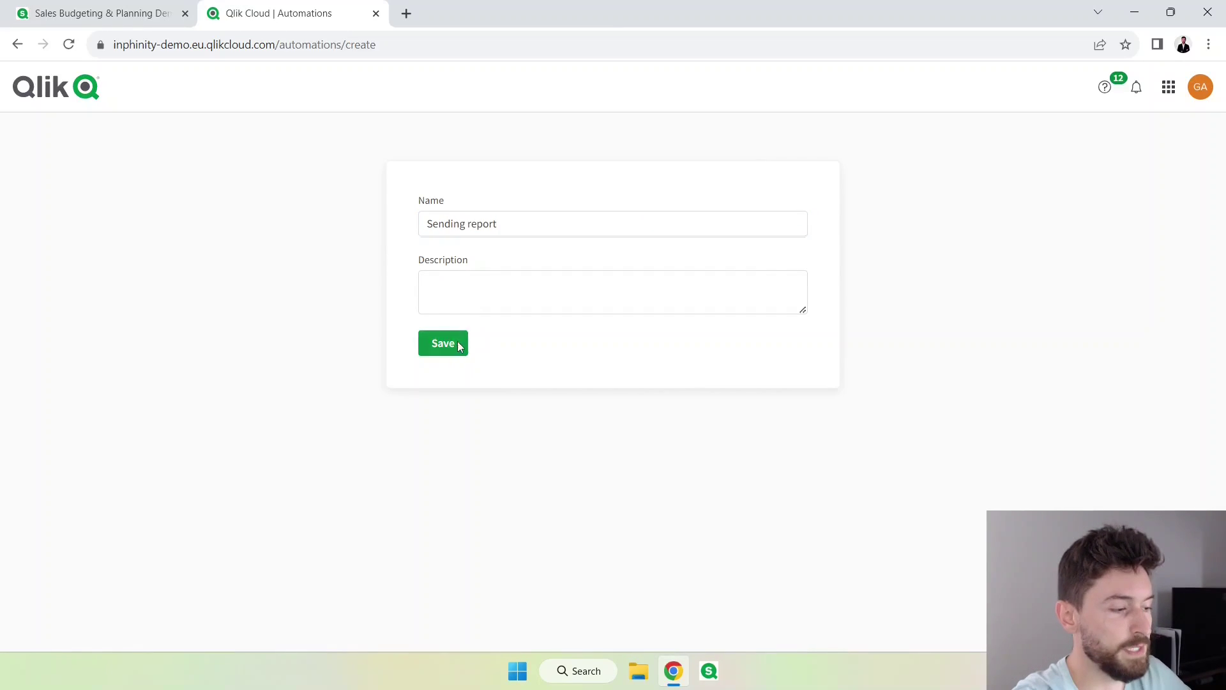
click(447, 343)
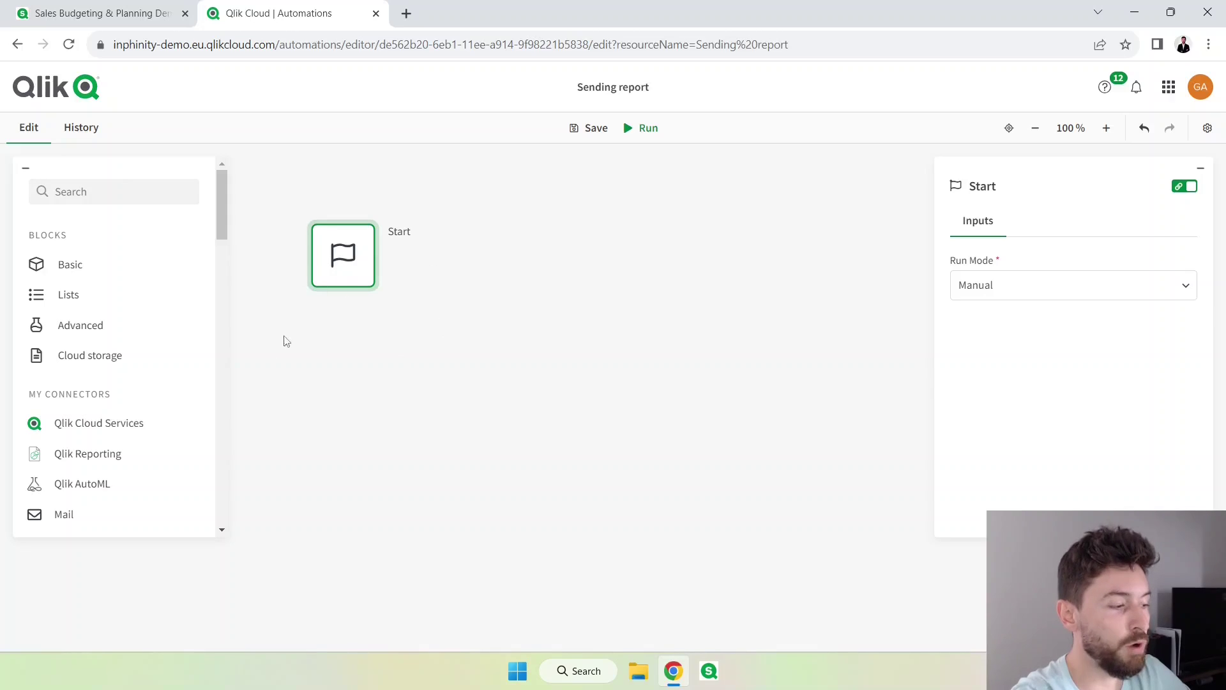
Add a Qlik Reporting Create Report block under Start using the Sales Budgeting & Planning Demo 2.2 app.
click(104, 457)
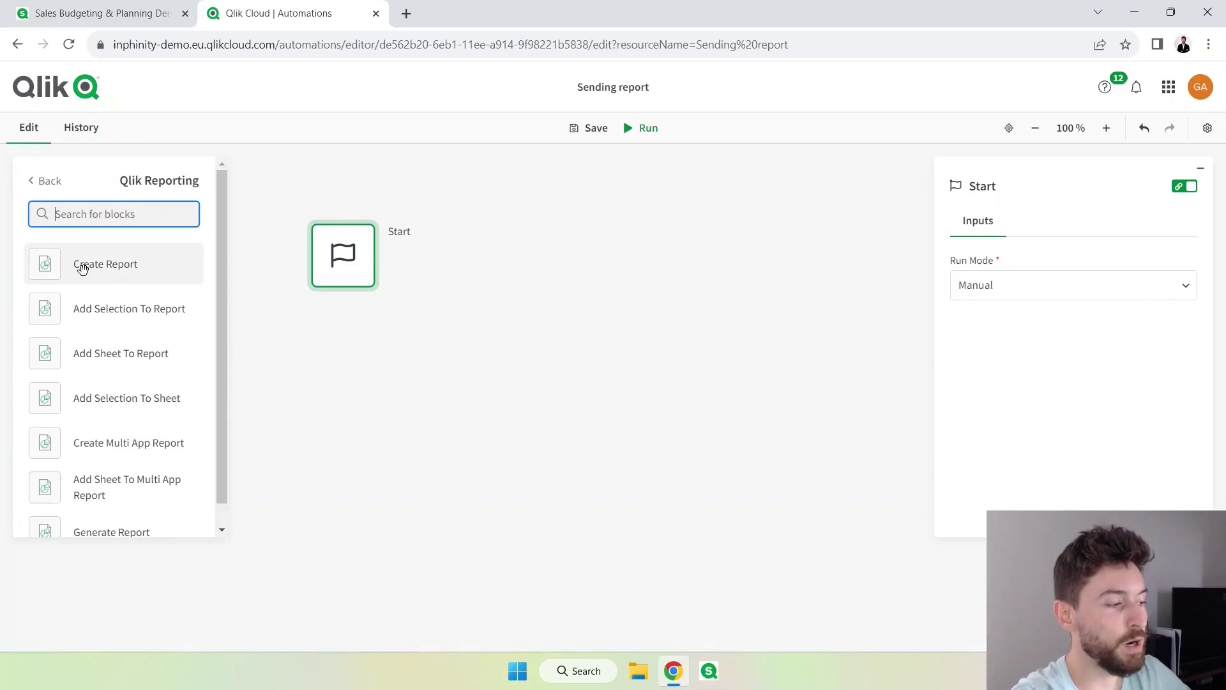
drag(83, 268, 344, 339)
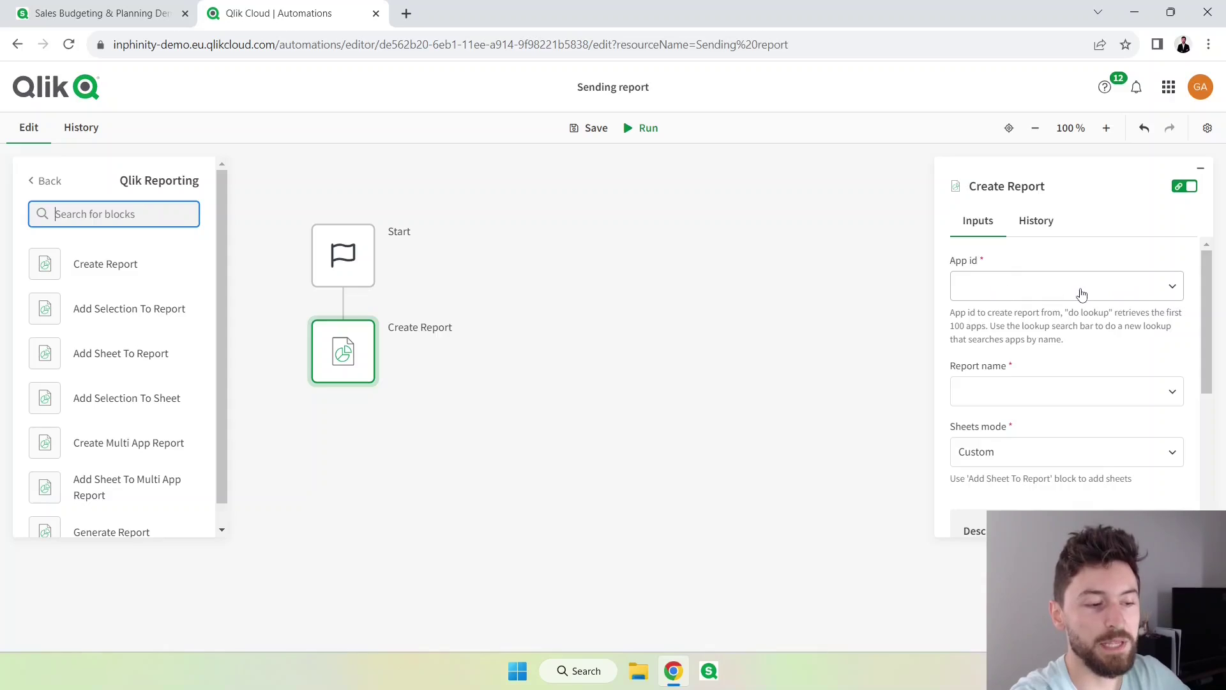
click(1172, 289)
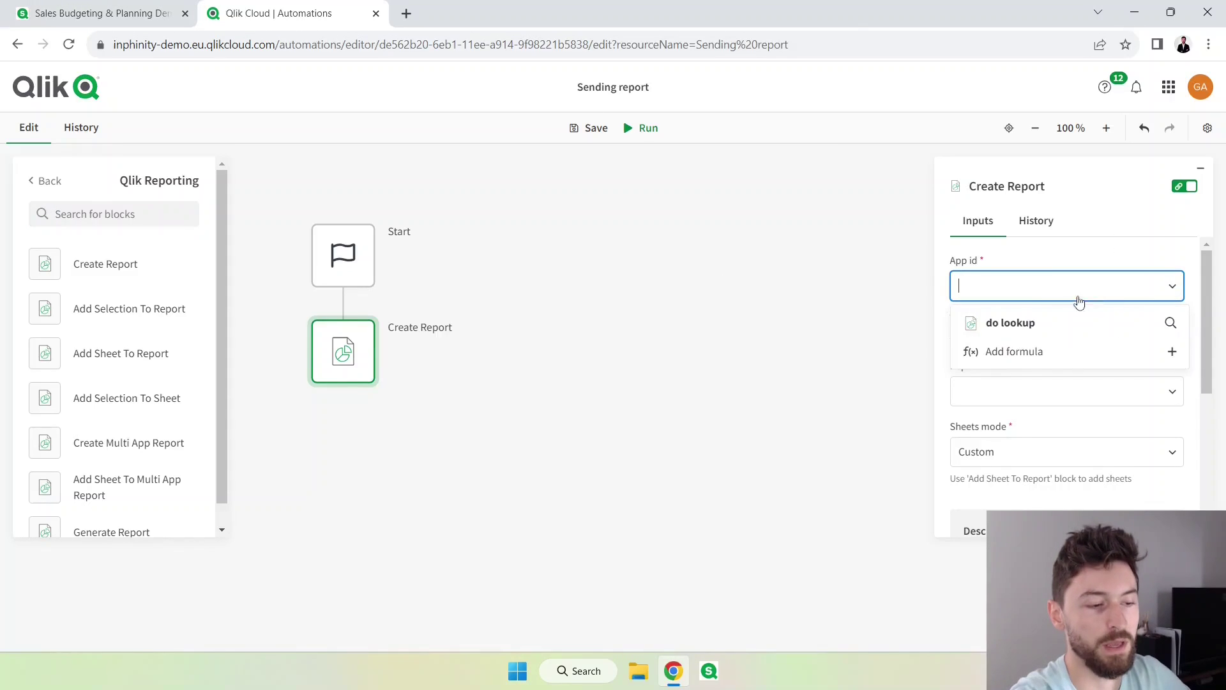
click(1094, 333)
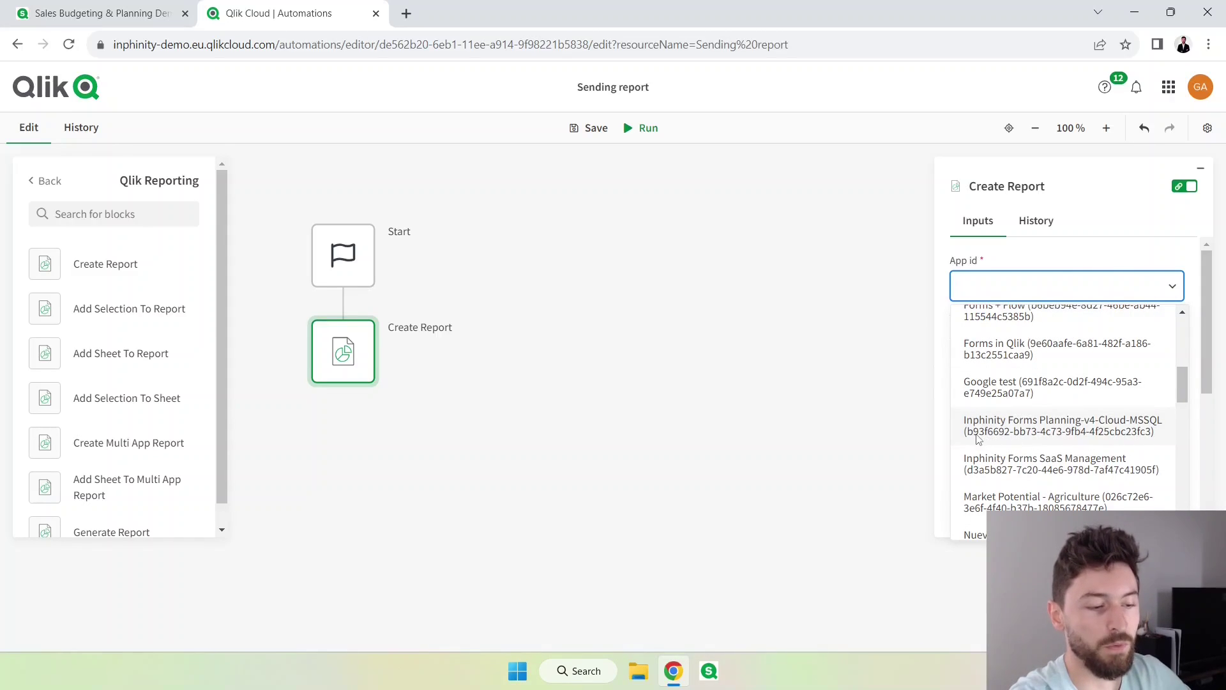
click(103, 13)
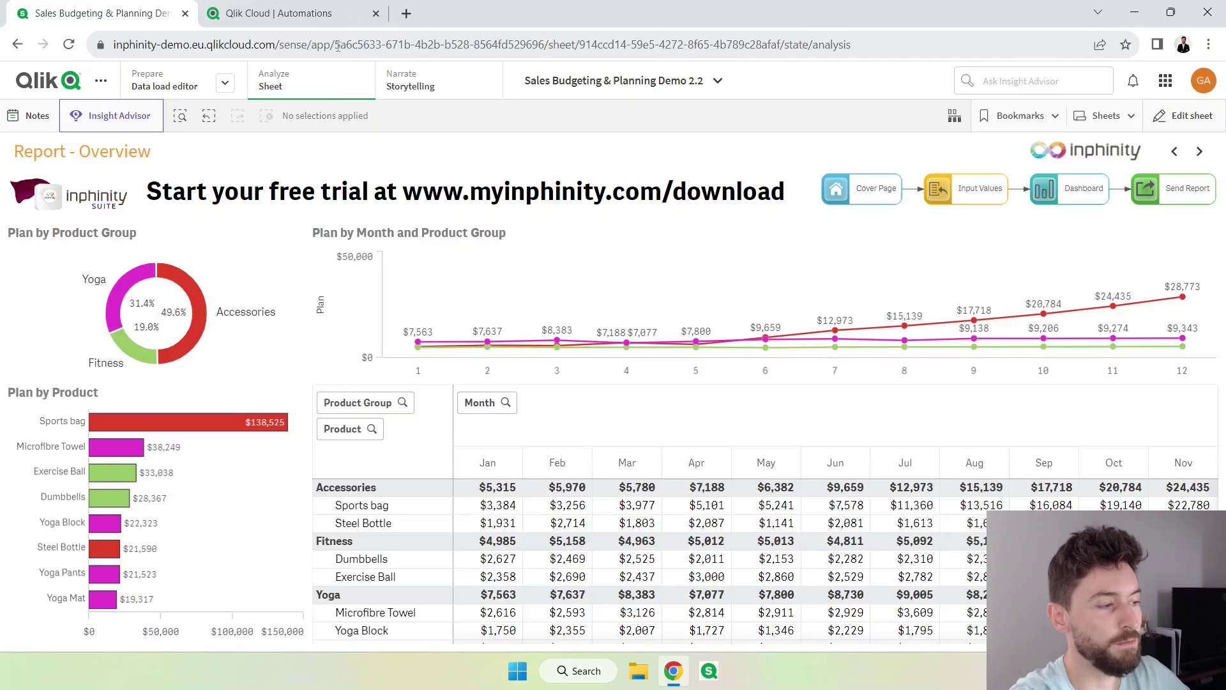
click(313, 18)
text(sales)
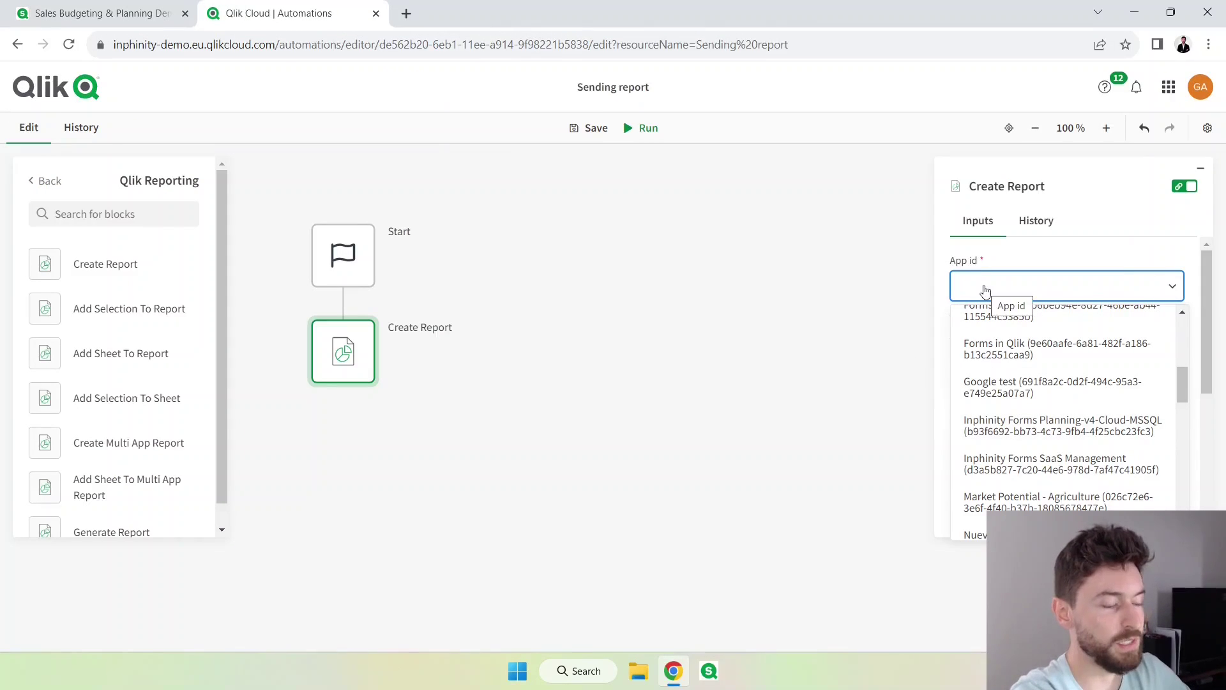
text( budg)
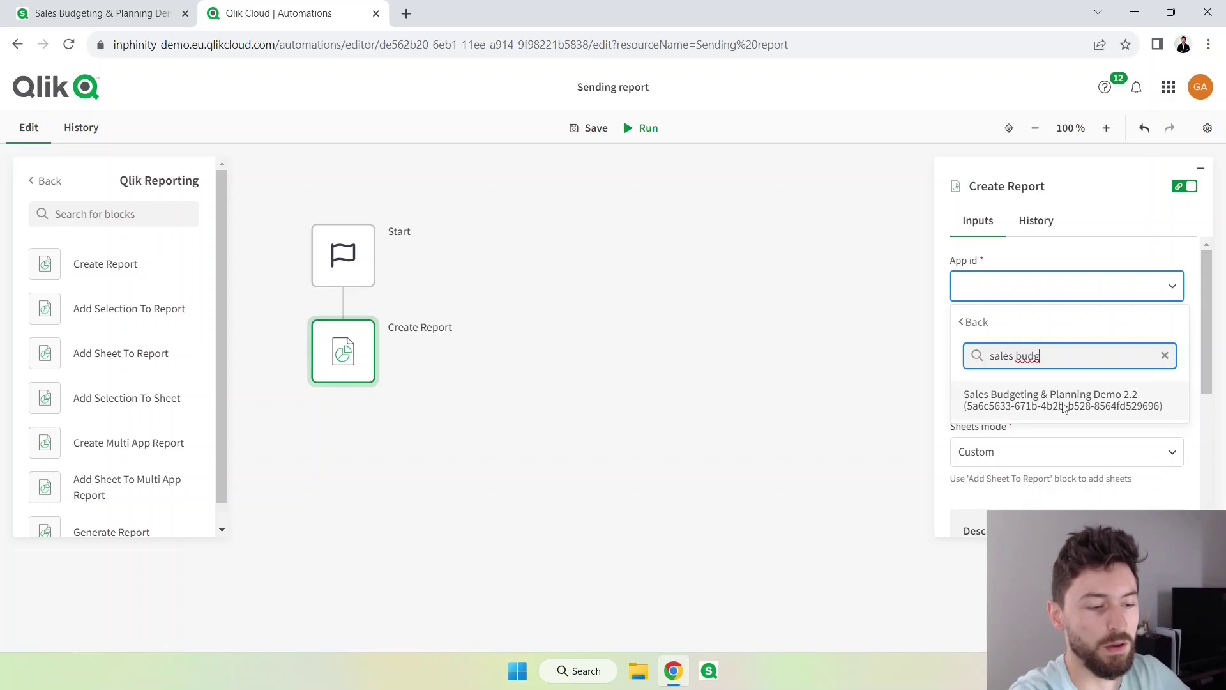
click(1064, 409)
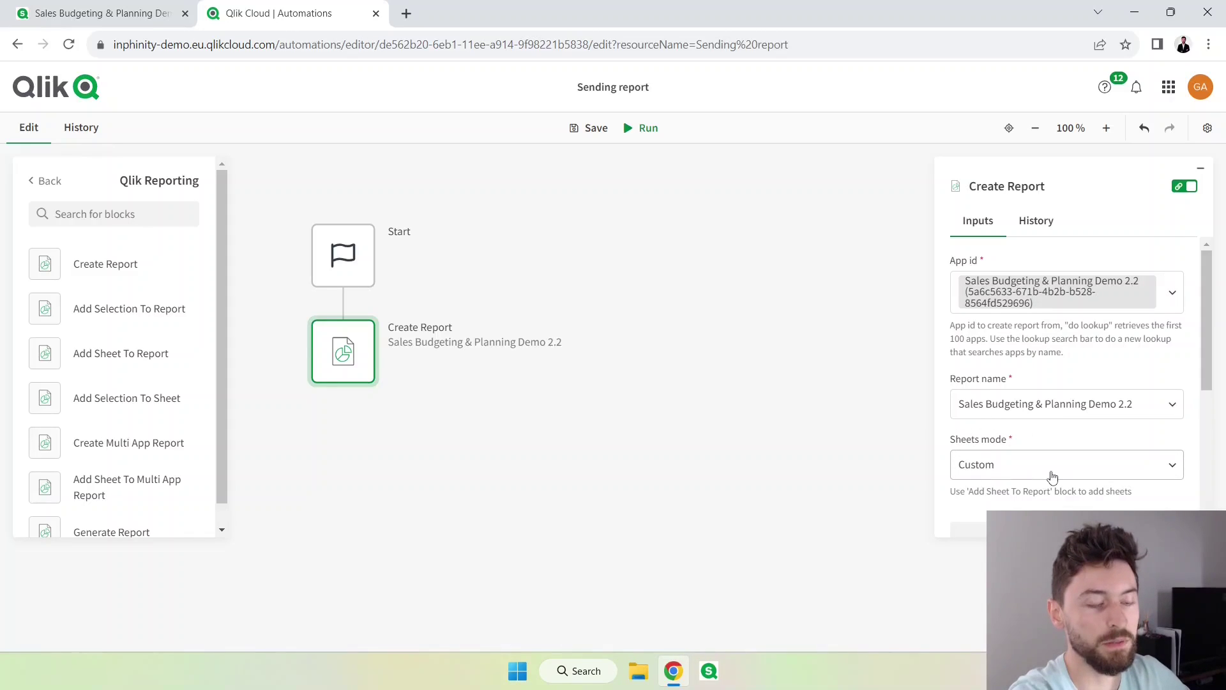
Set the report's Sheets mode to Custom.
click(1053, 477)
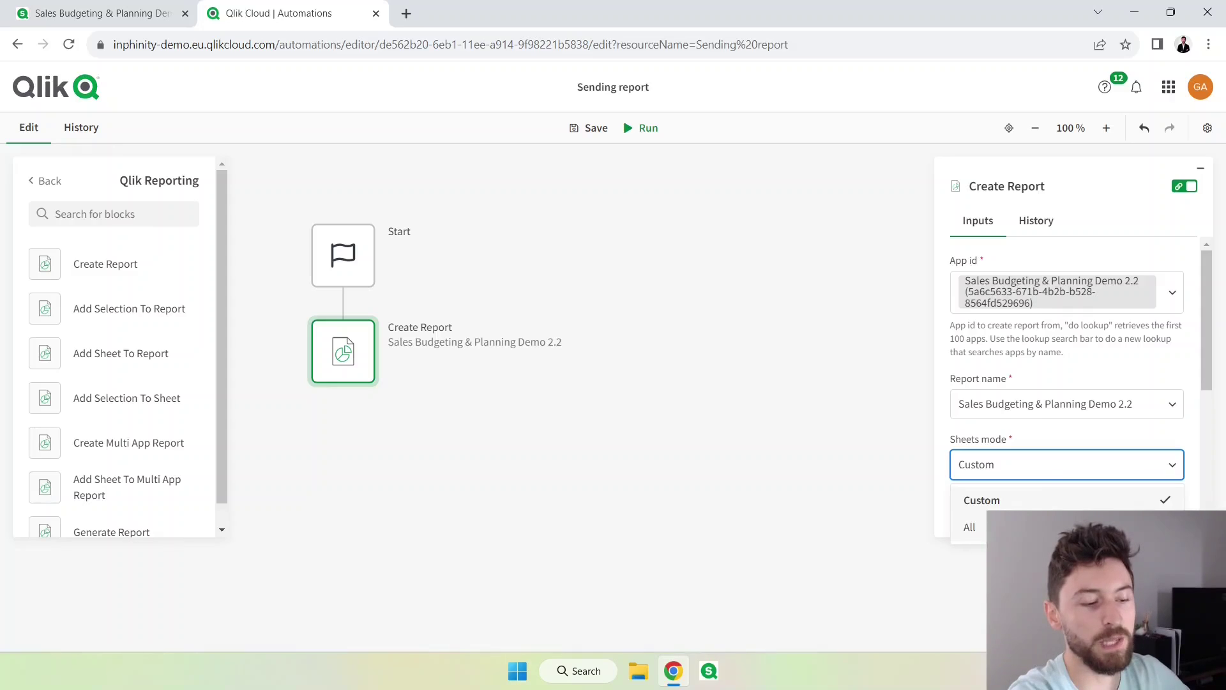
click(974, 527)
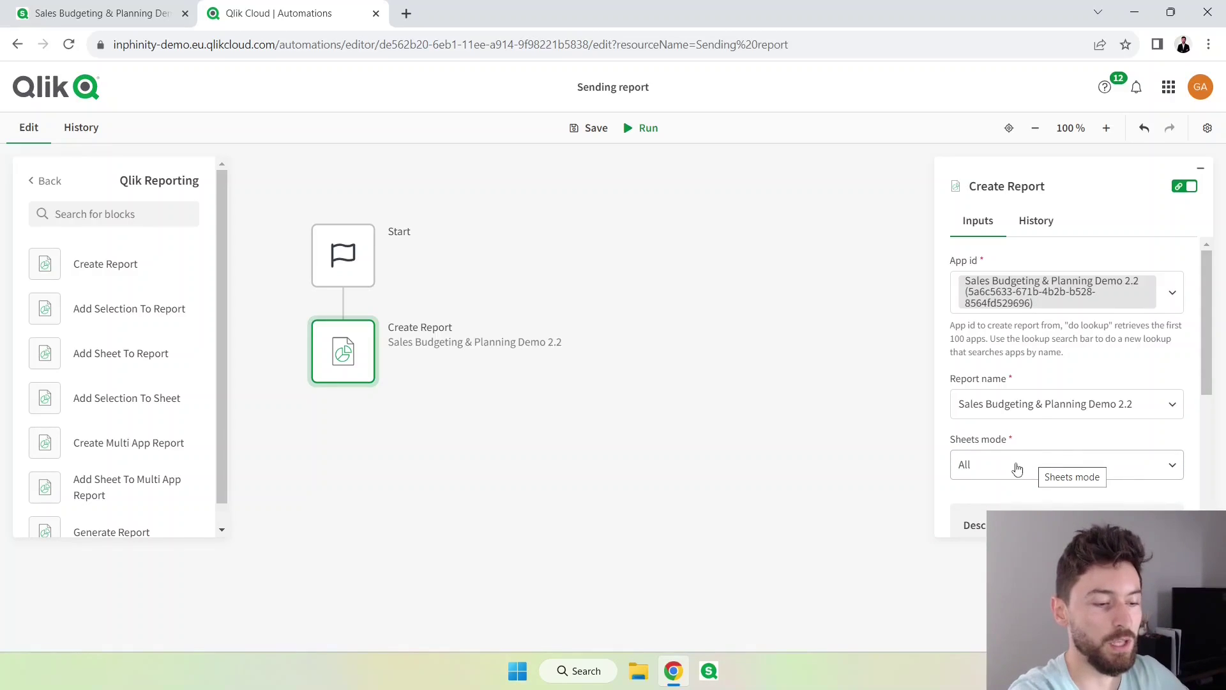
click(1019, 462)
click(977, 500)
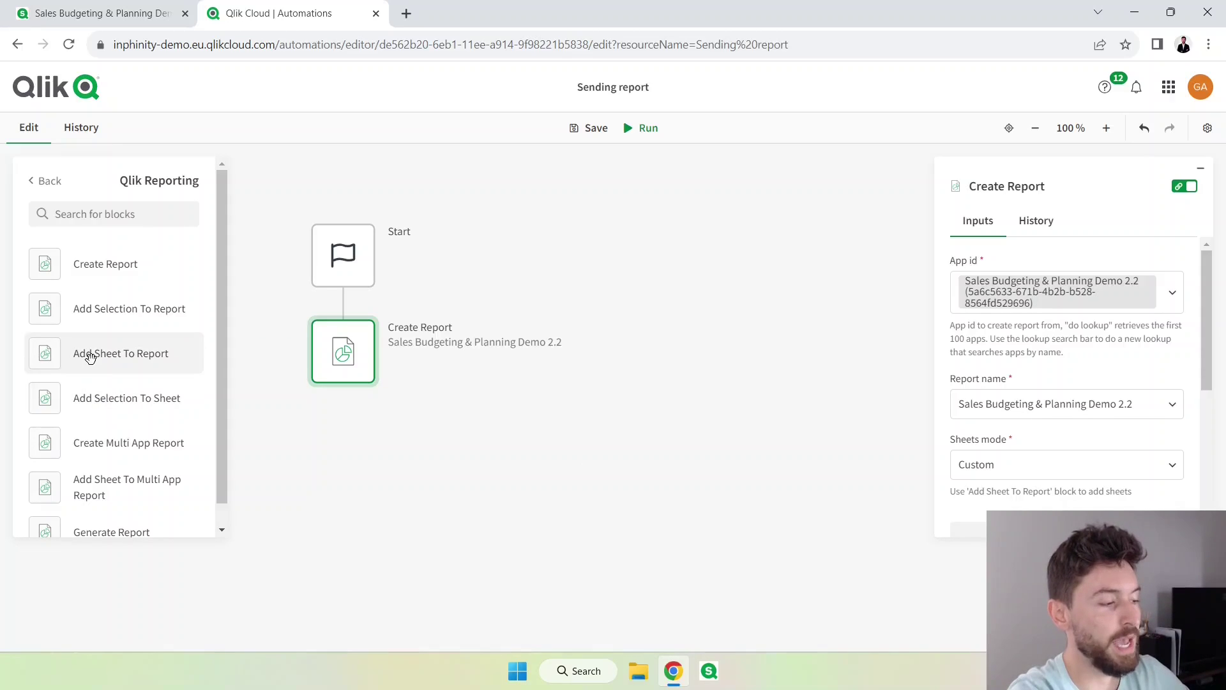
Add an Add Sheet To Report block after Create Report, using the looked-up Report - Overview sheet.
drag(90, 353, 345, 434)
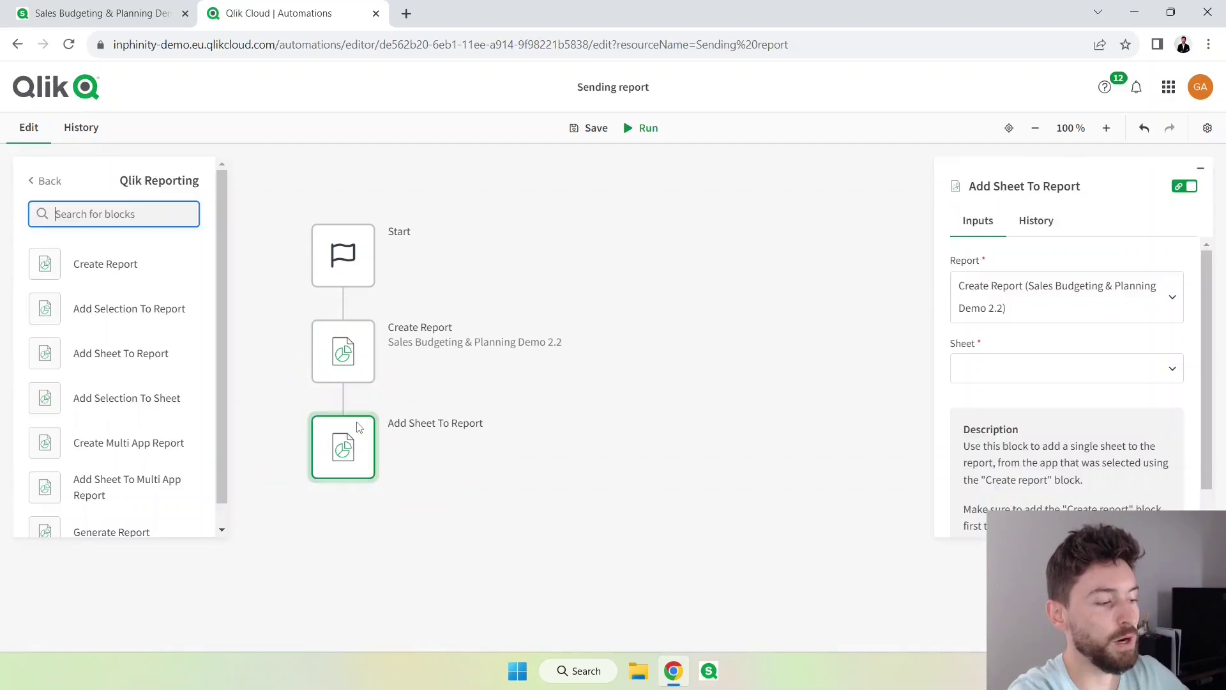
click(102, 13)
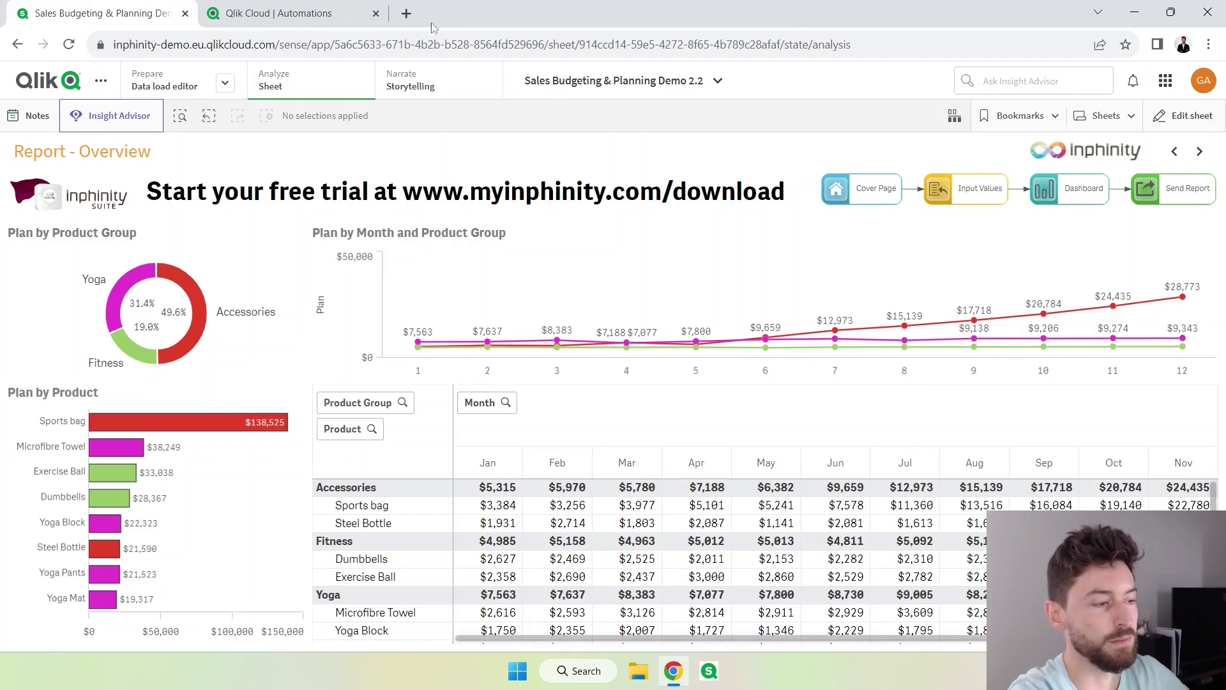
click(350, 10)
click(1117, 380)
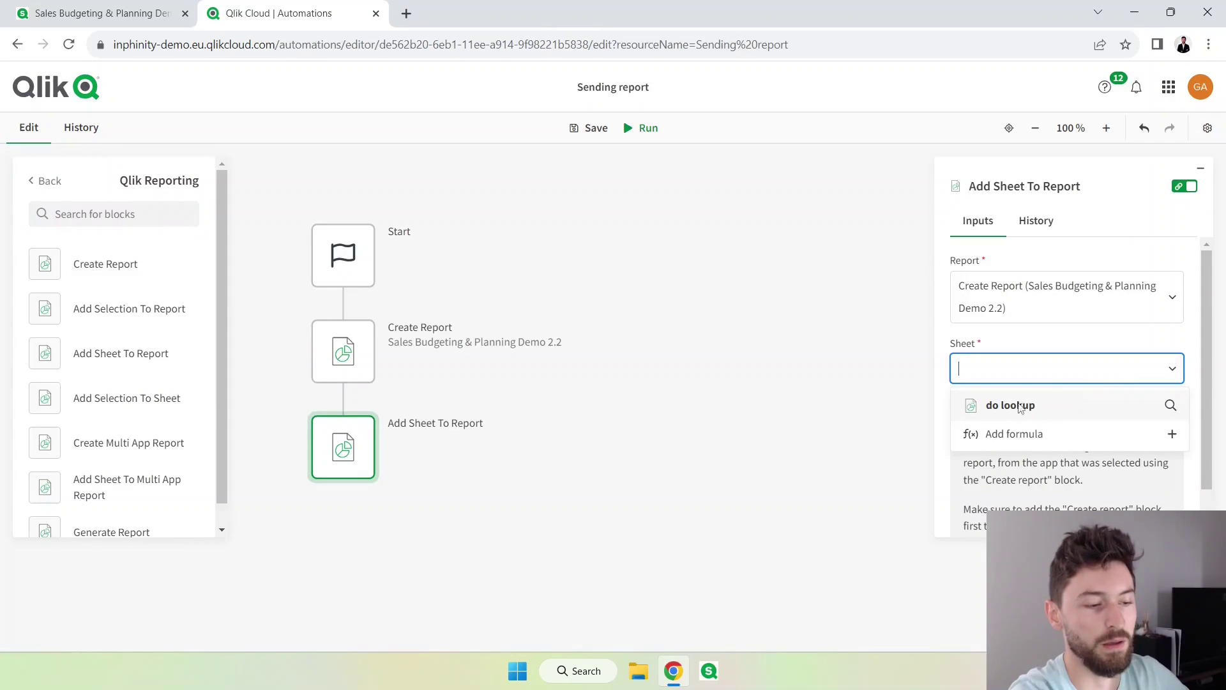
click(1057, 413)
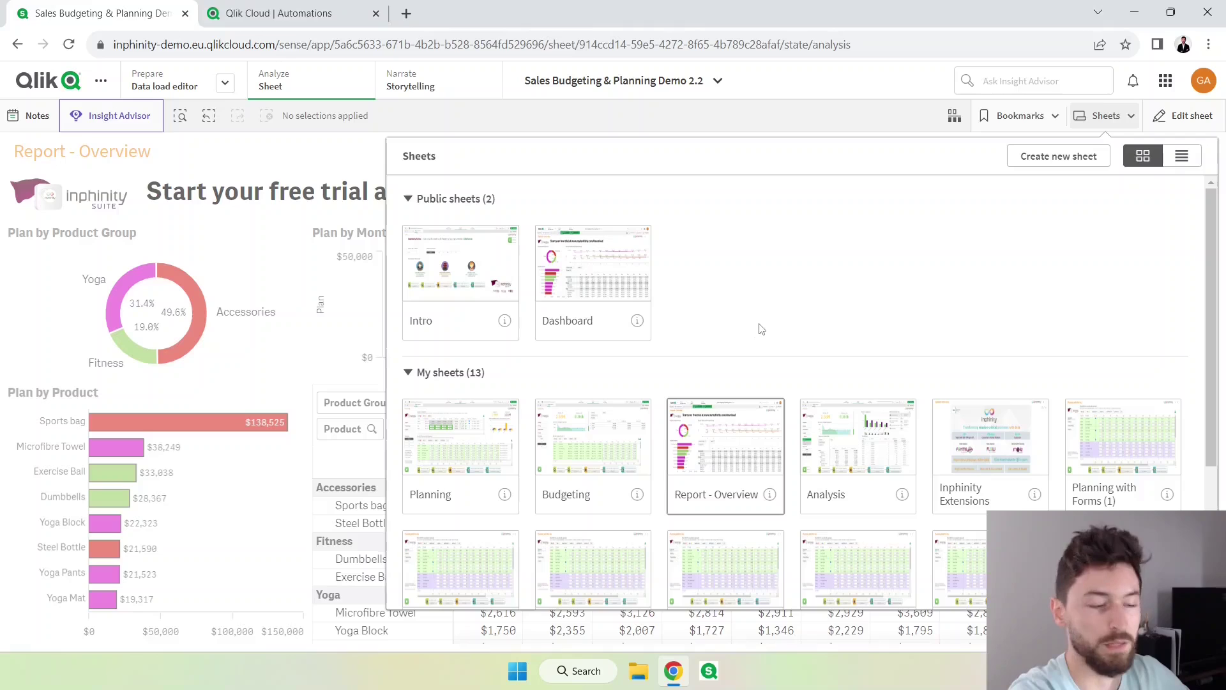
click(267, 19)
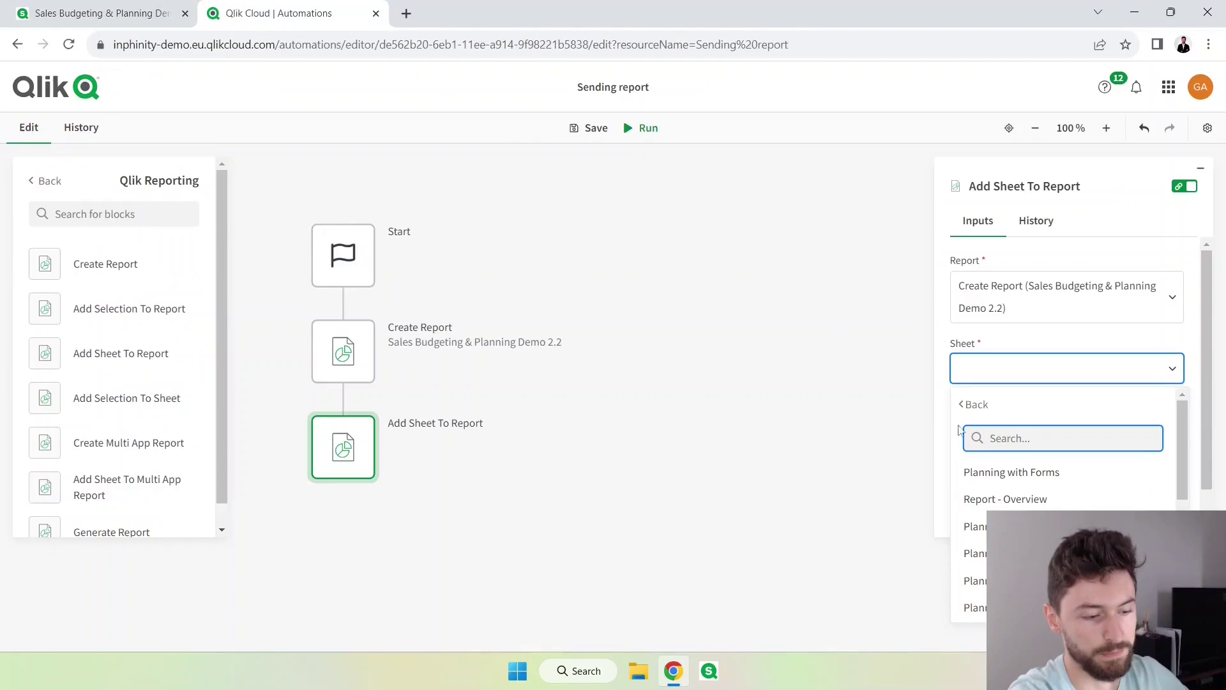
scroll(997, 472, down, 2)
scroll(996, 486, up, 2)
click(1006, 499)
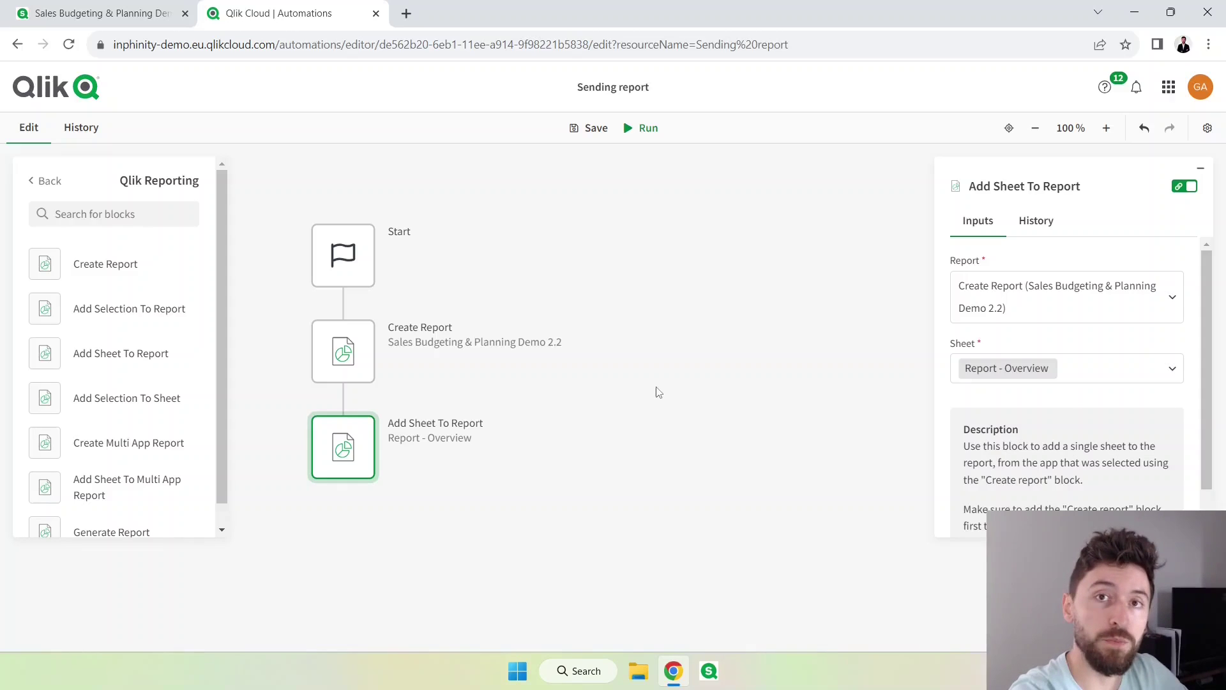
Add a Generate Report block below Add Sheet To Report with PDF format.
scroll(110, 511, down, 1)
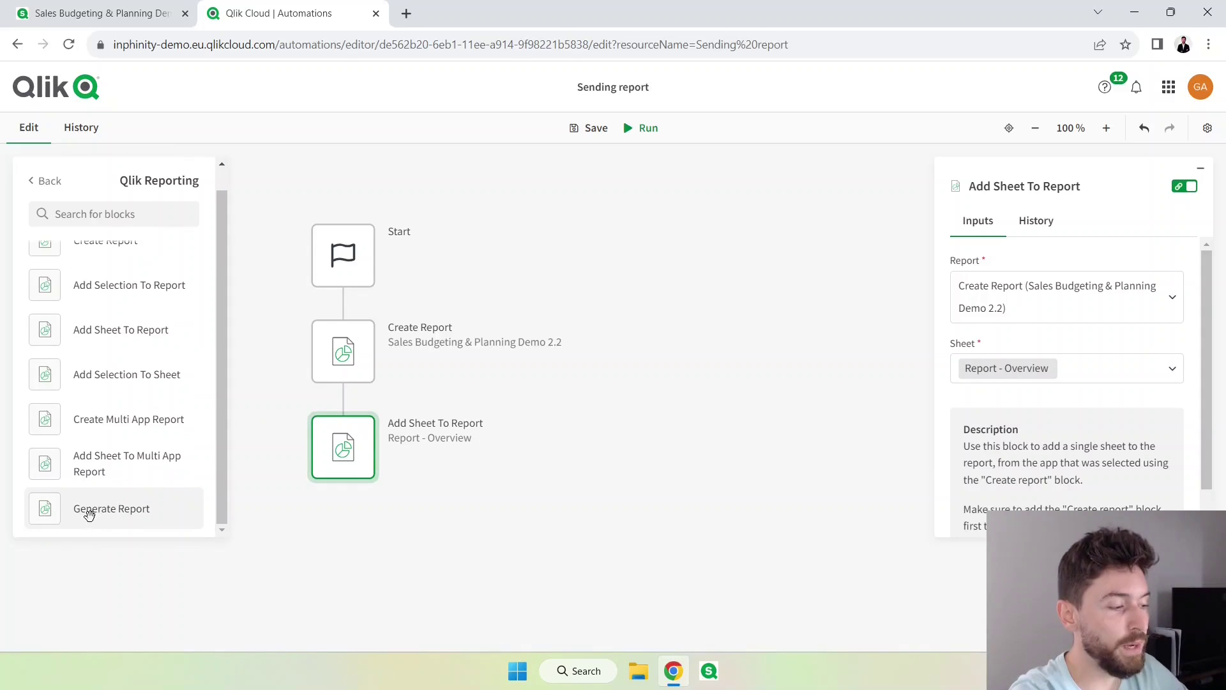
drag(85, 512, 355, 538)
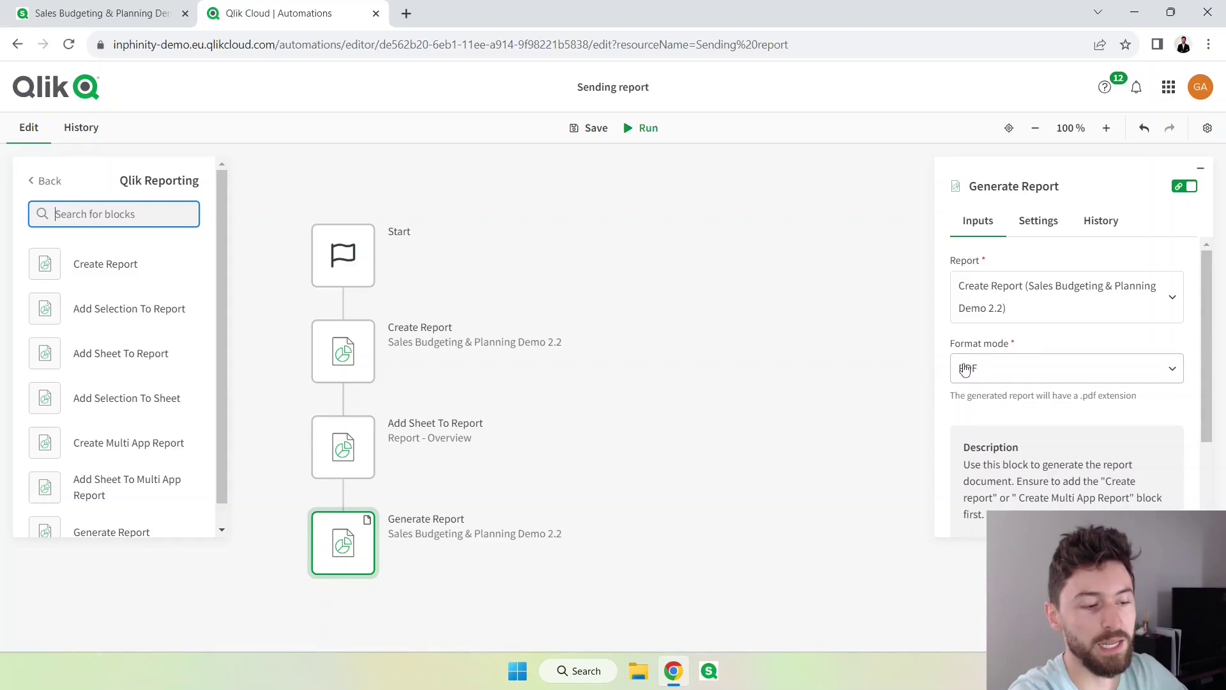
click(1055, 379)
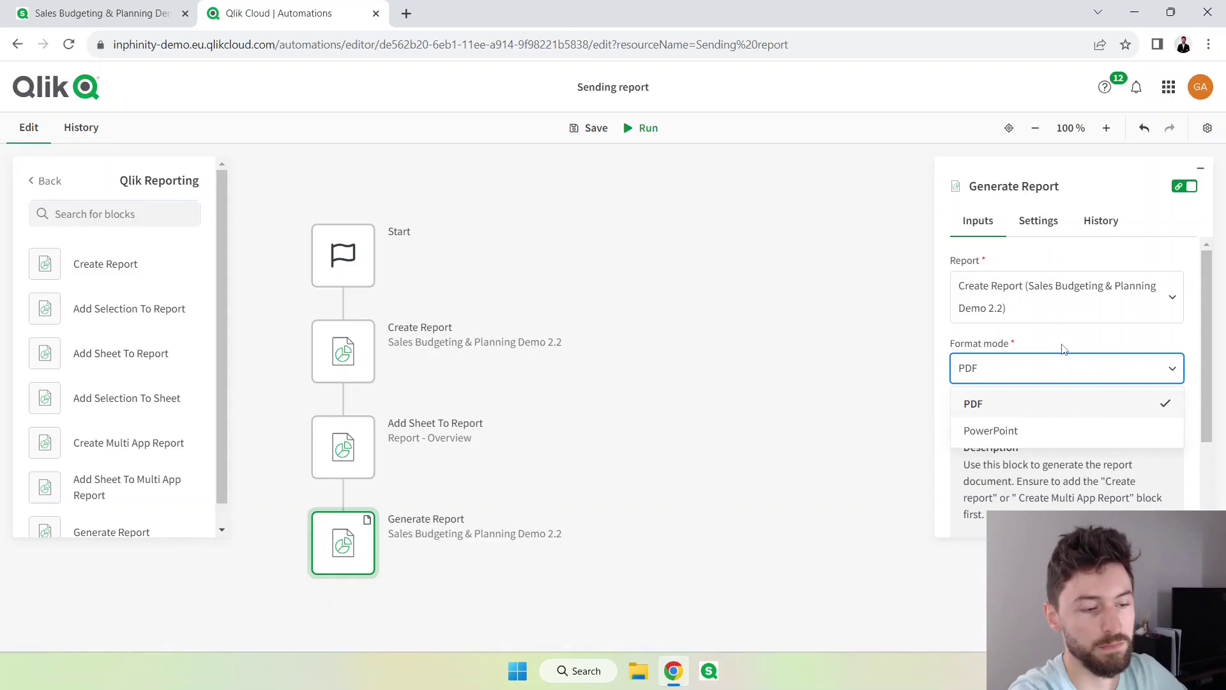
click(1063, 346)
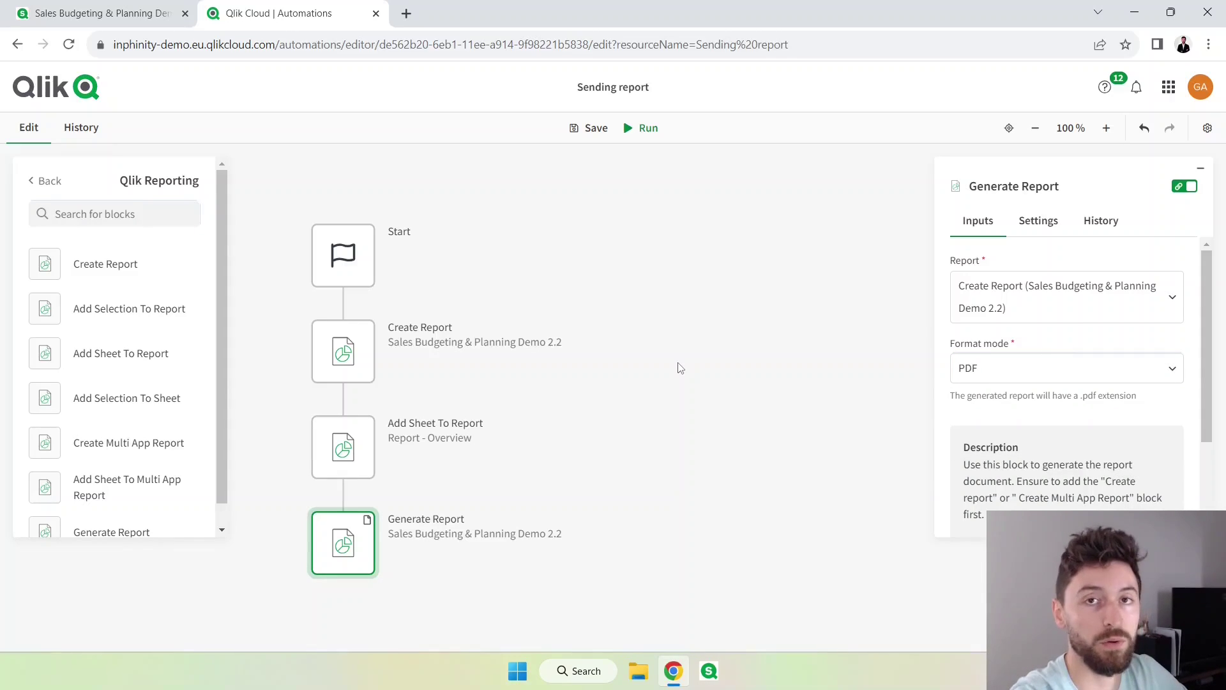
Return to the block categories and show the Mail connector's blocks under My Connectors.
click(44, 181)
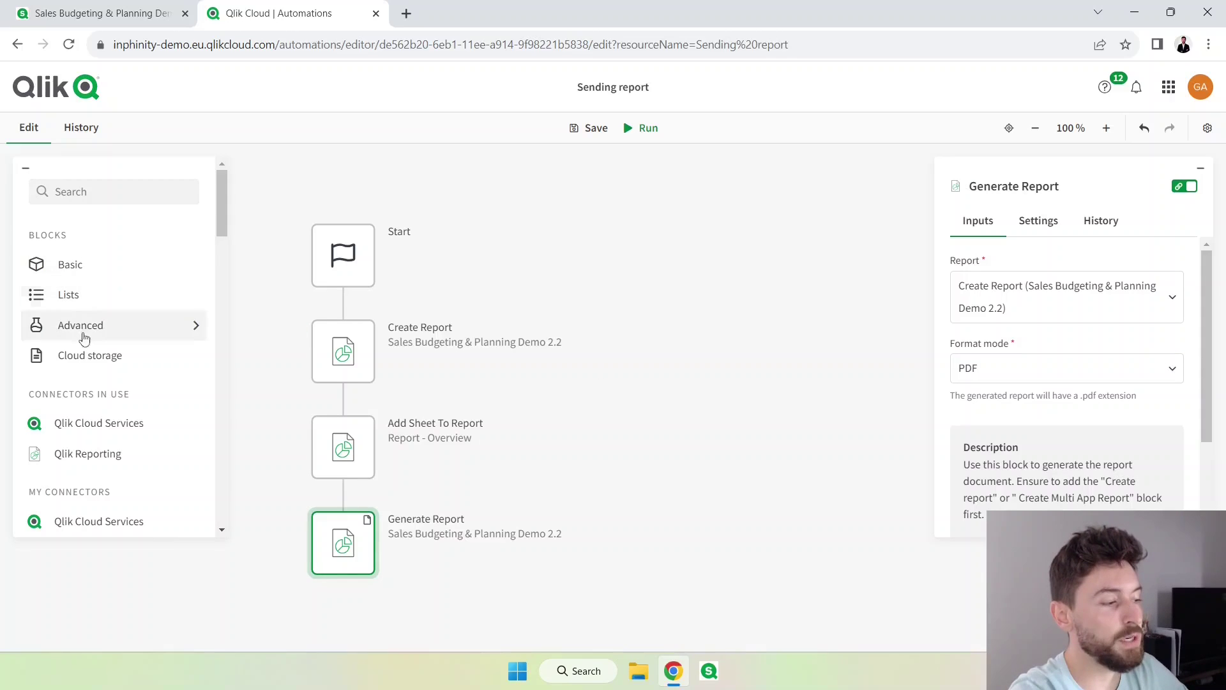
scroll(89, 339, down, 1)
scroll(90, 338, down, 6)
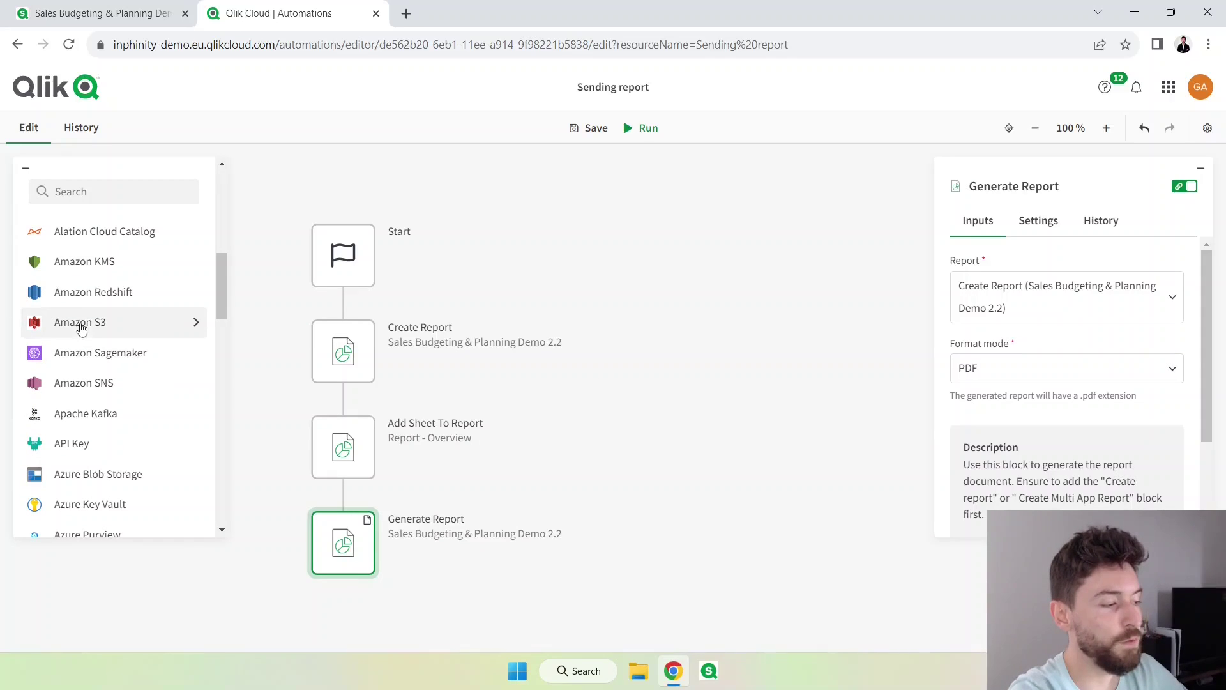
scroll(90, 383, down, 5)
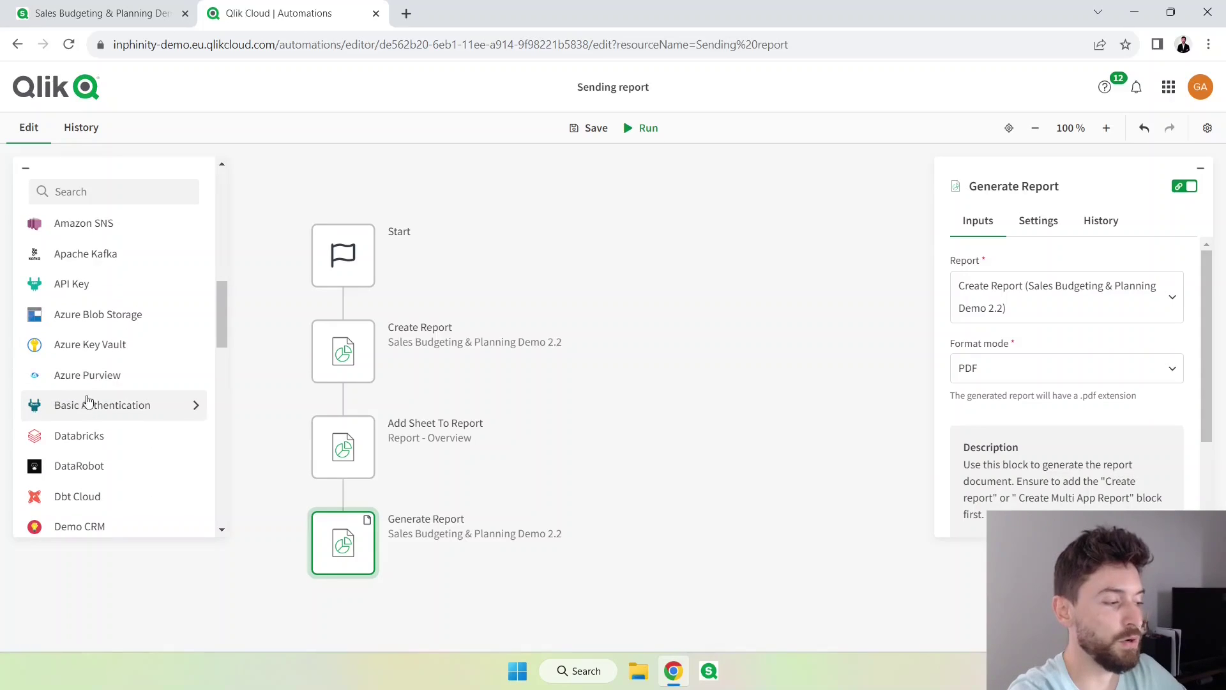
scroll(85, 400, down, 10)
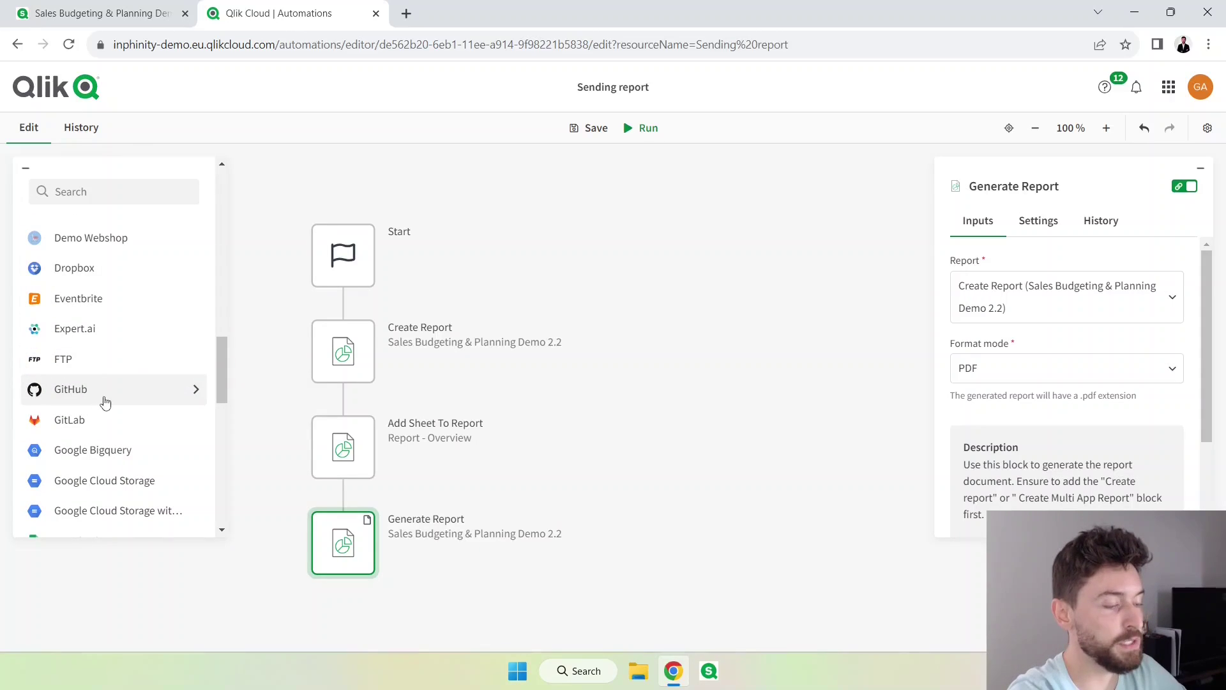
scroll(105, 393, down, 4)
scroll(105, 392, up, 20)
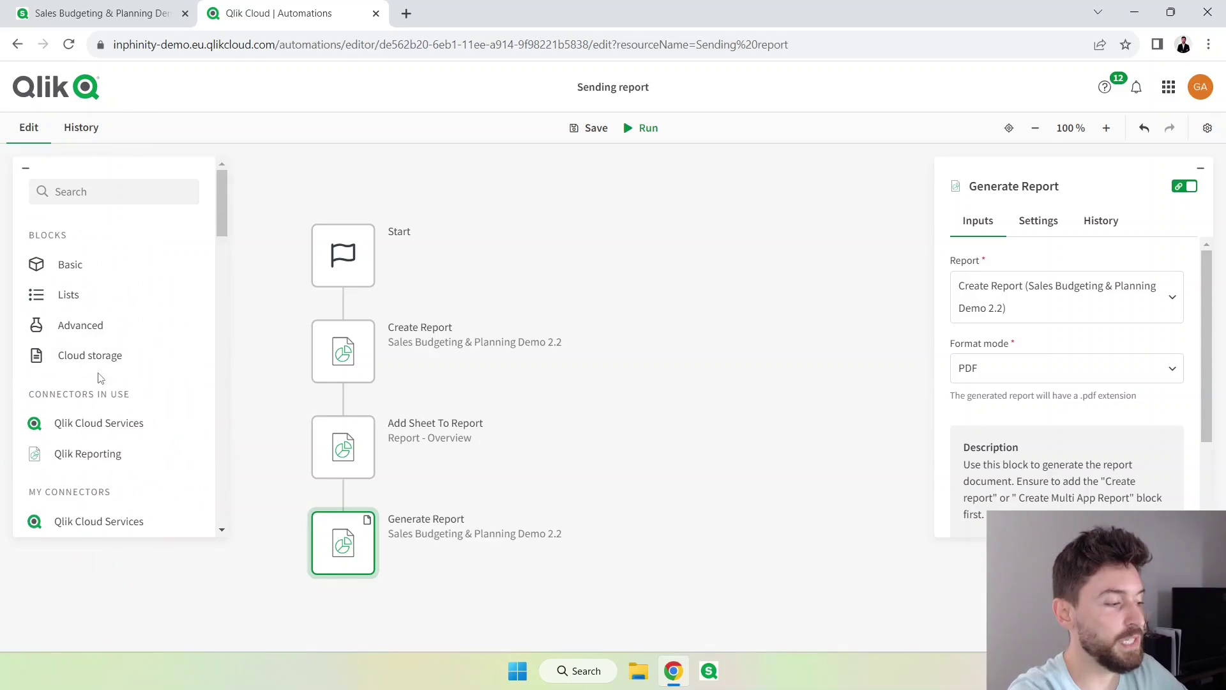
scroll(99, 371, down, 1)
scroll(99, 373, down, 2)
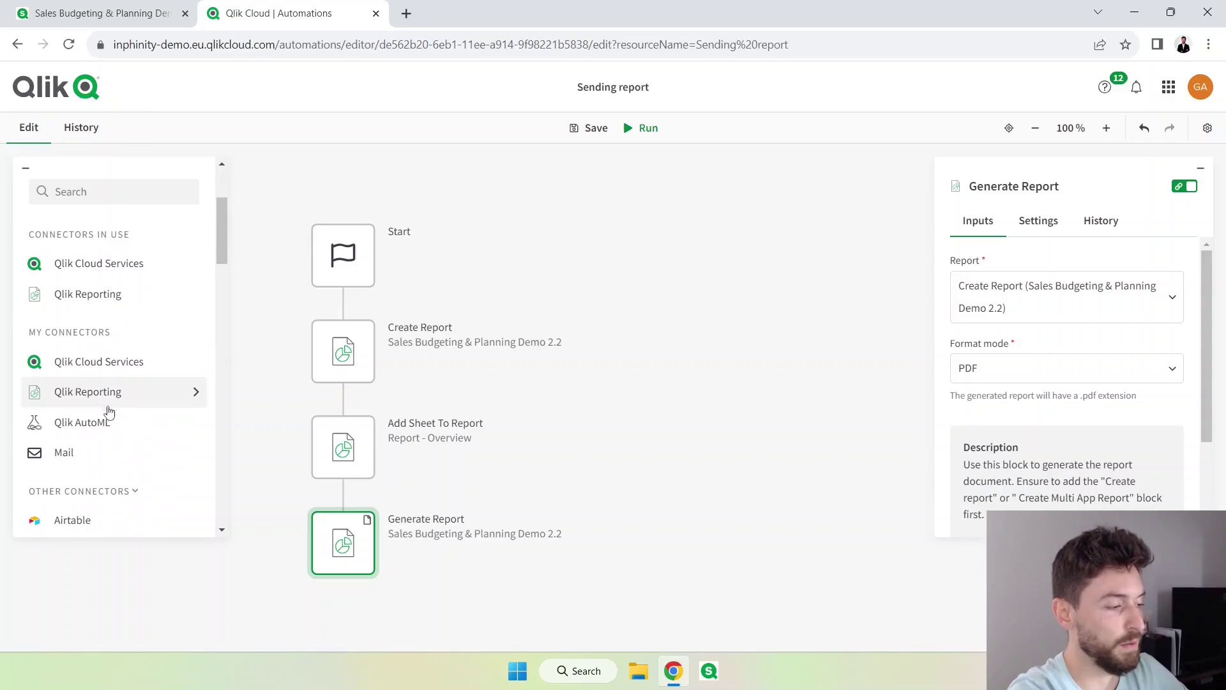
click(94, 460)
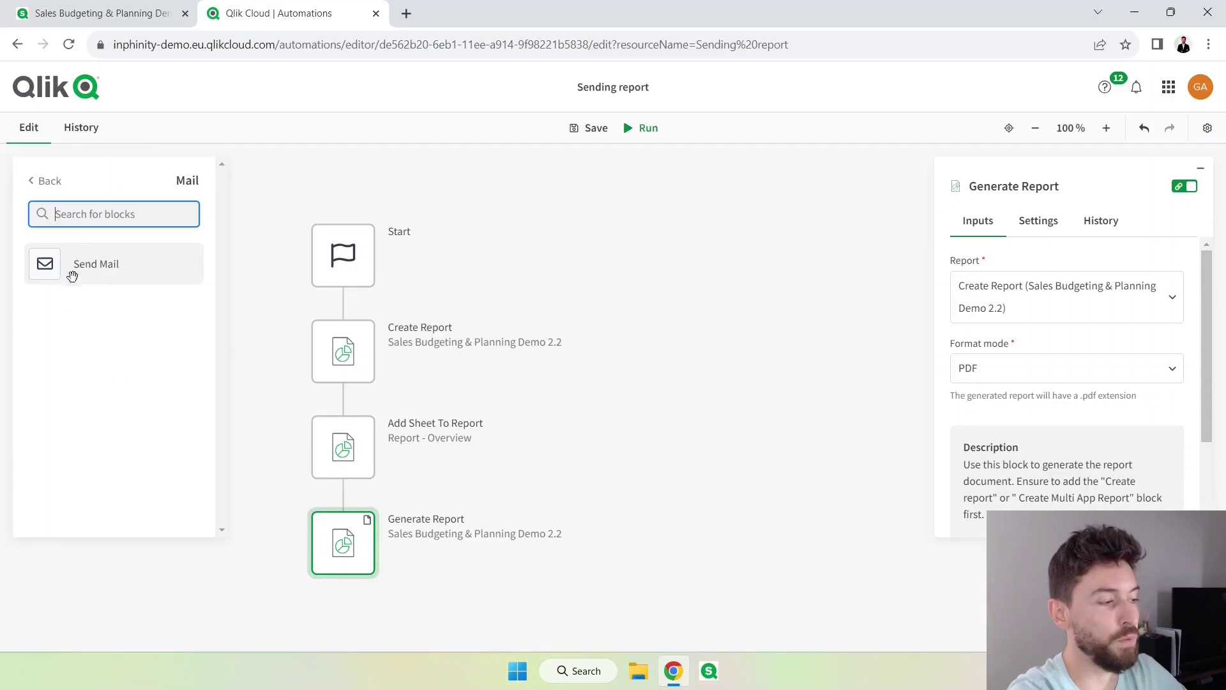
Add a Send Mail block addressed to the recipient's e-mail with subject 'Demo Report - Video'.
drag(50, 269, 346, 607)
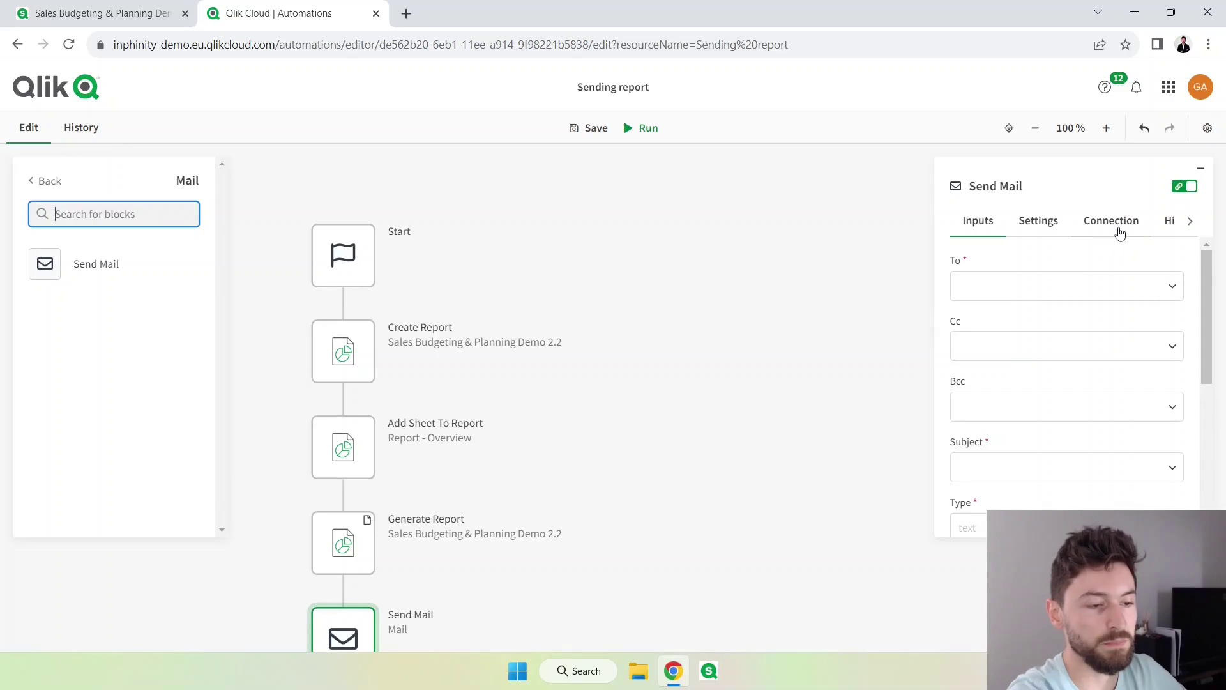
click(989, 294)
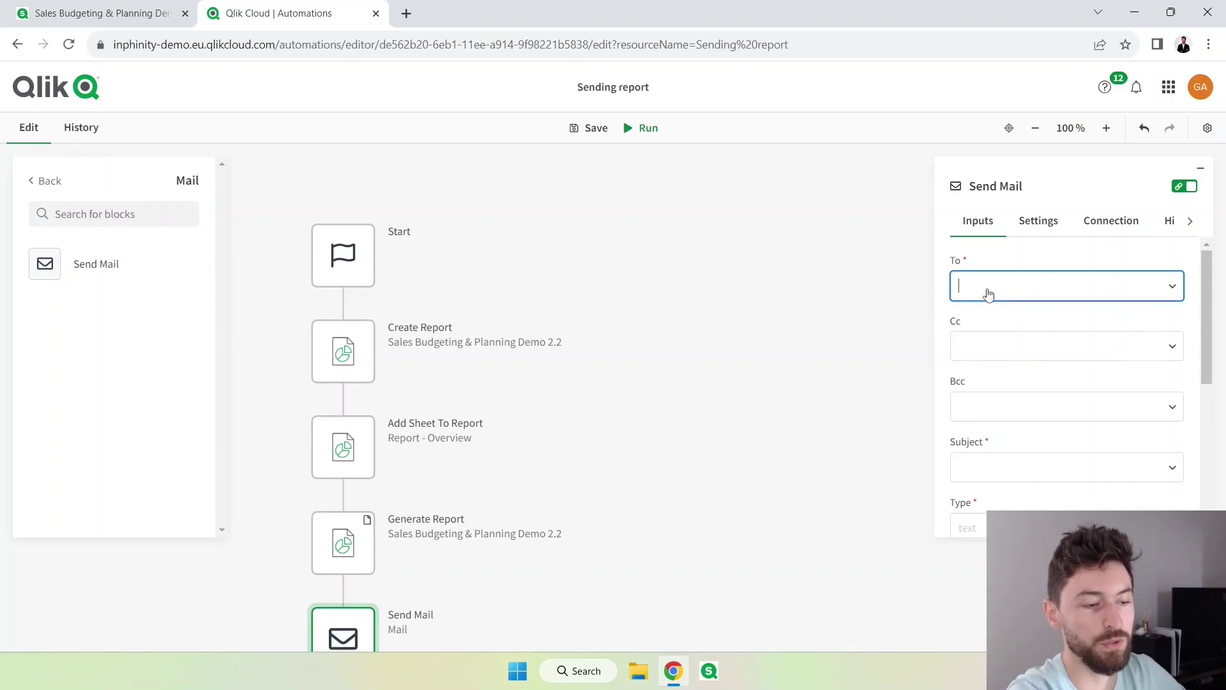
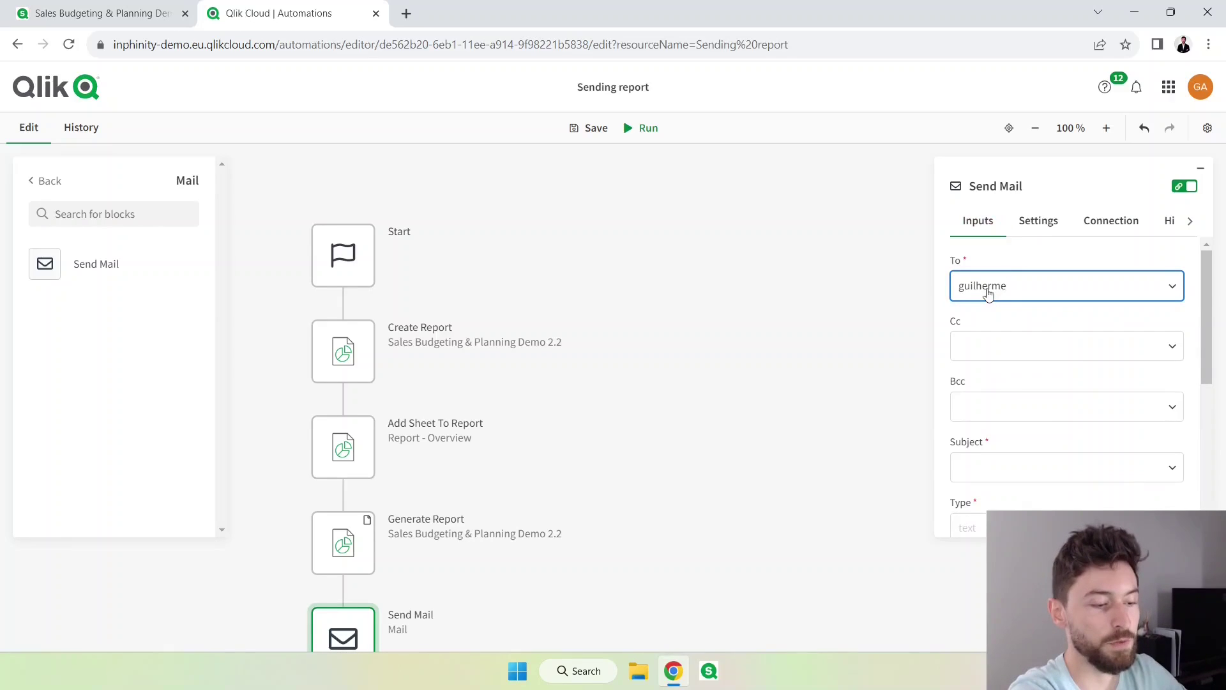
click(988, 347)
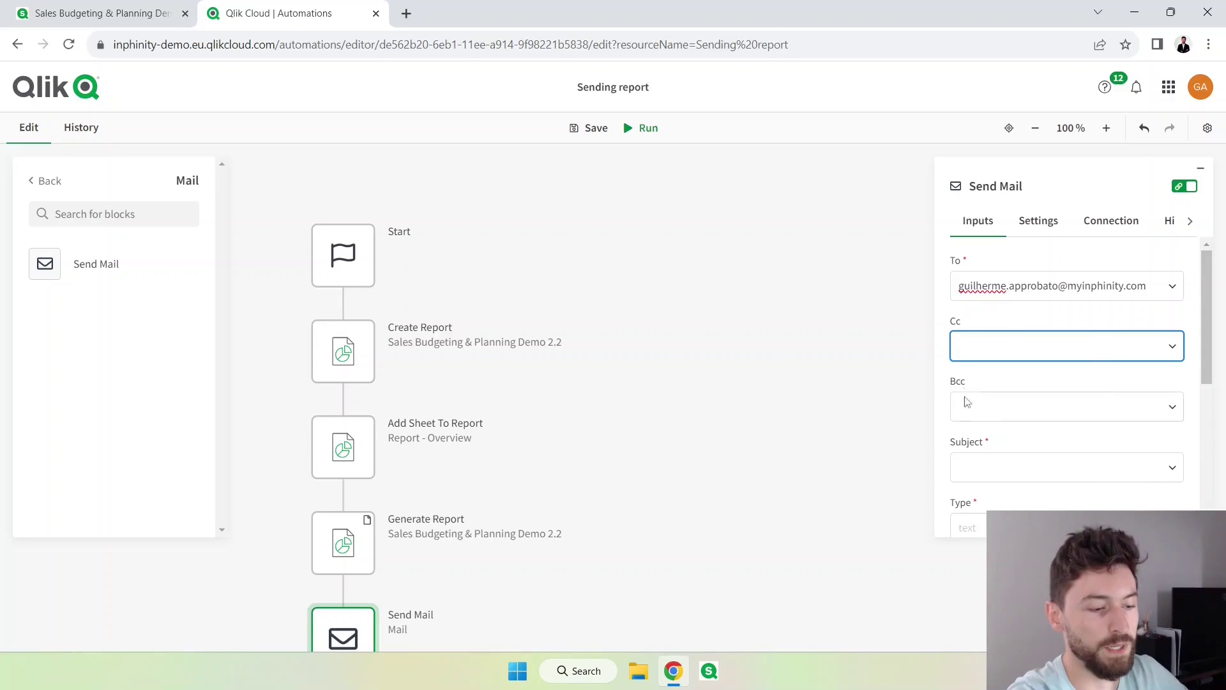
scroll(984, 415, down, 1)
click(1001, 394)
text(Demo Report)
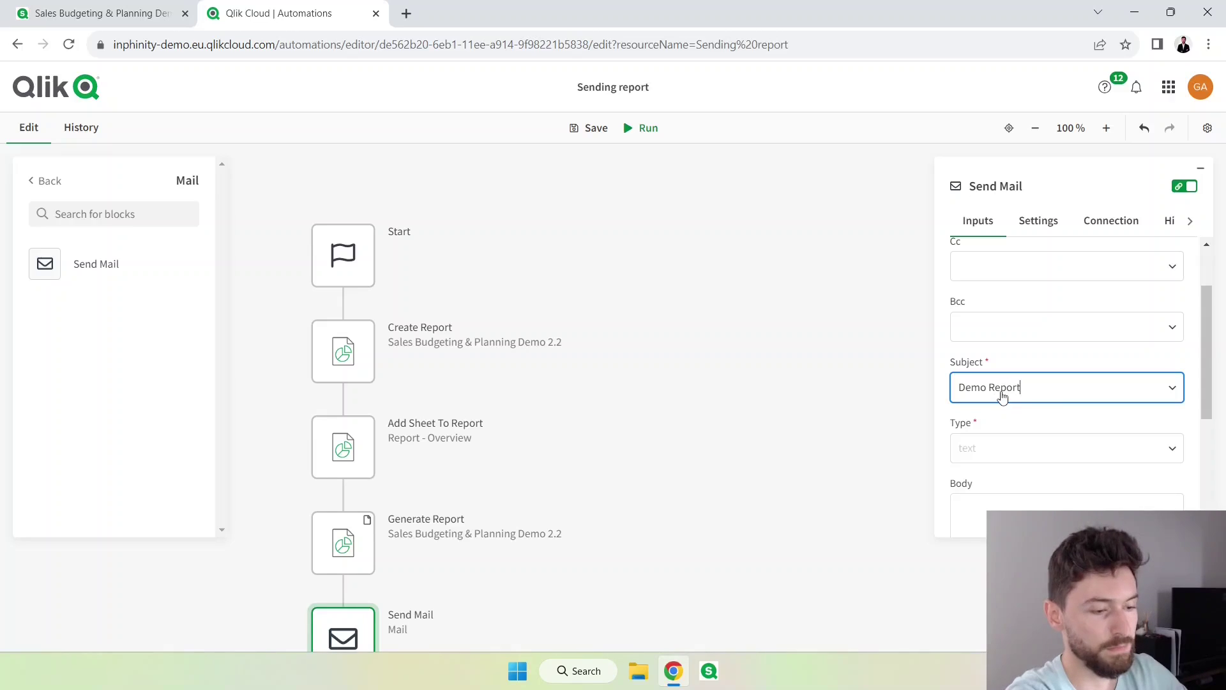
text( - Video)
key(Tab)
Set the email type to html and paste a short greeting as the body.
scroll(1021, 406, down, 1)
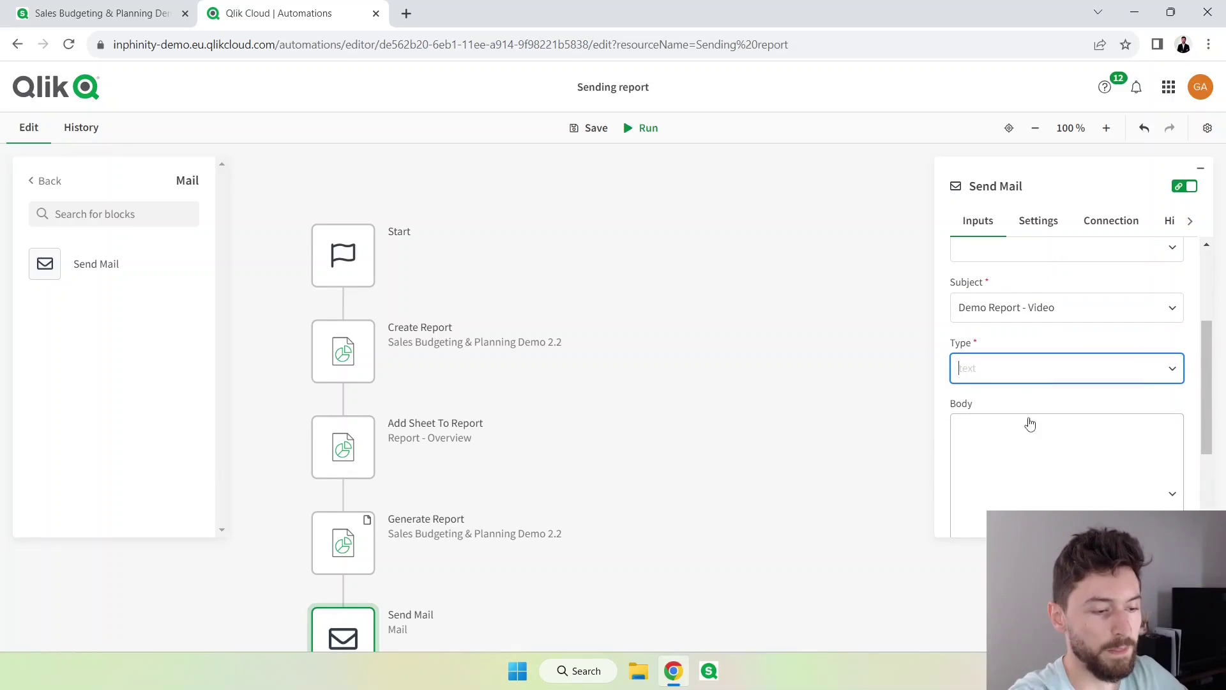
click(1174, 370)
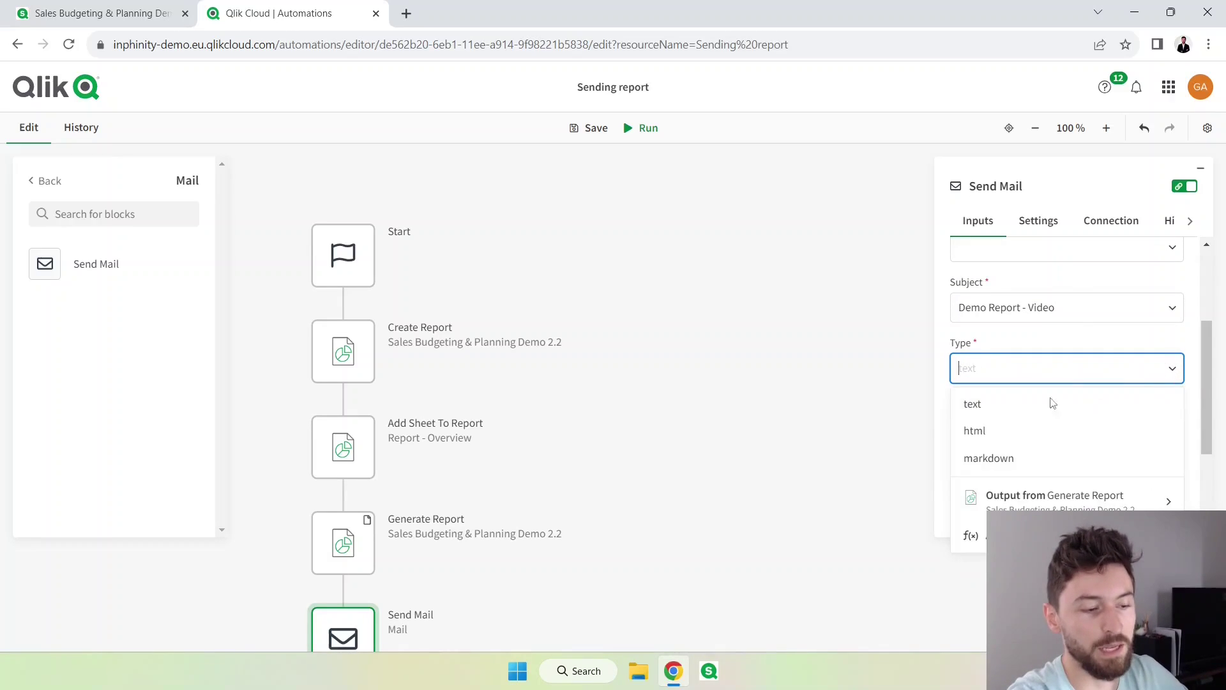
click(997, 434)
scroll(1024, 407, down, 1)
click(1023, 394)
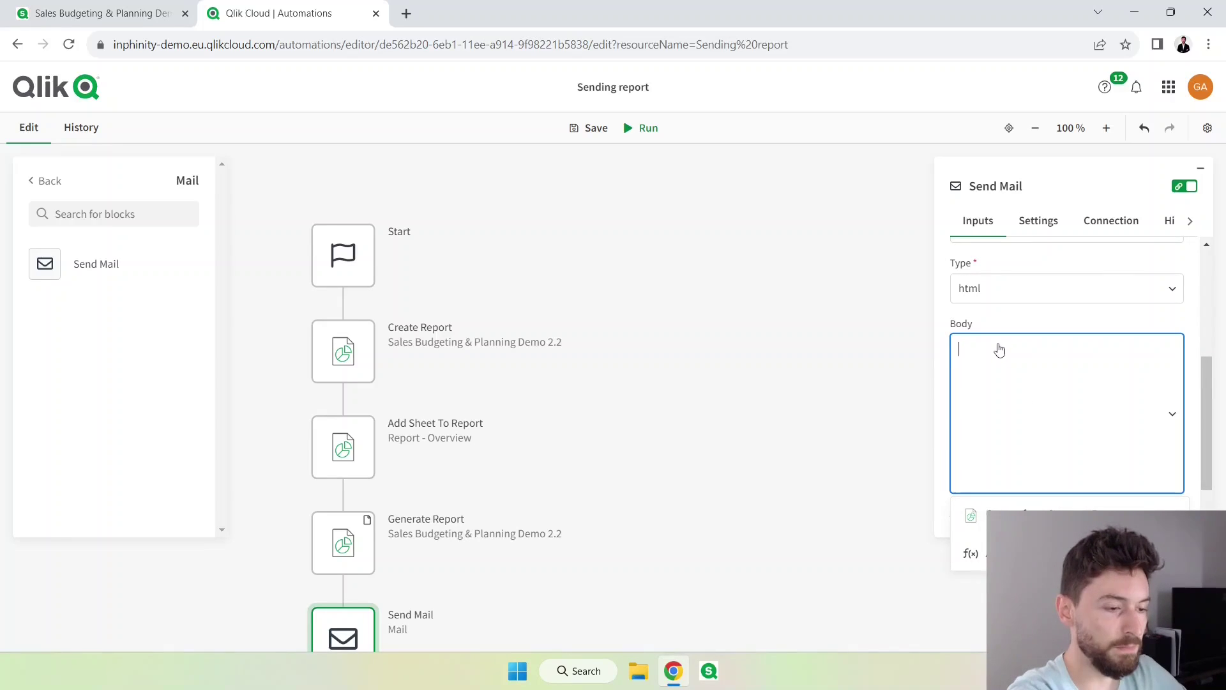
text(Hi! This email was sent with Qlik Automation)
Add an attachment set to the Generate Report output file.
scroll(1023, 465, down, 1)
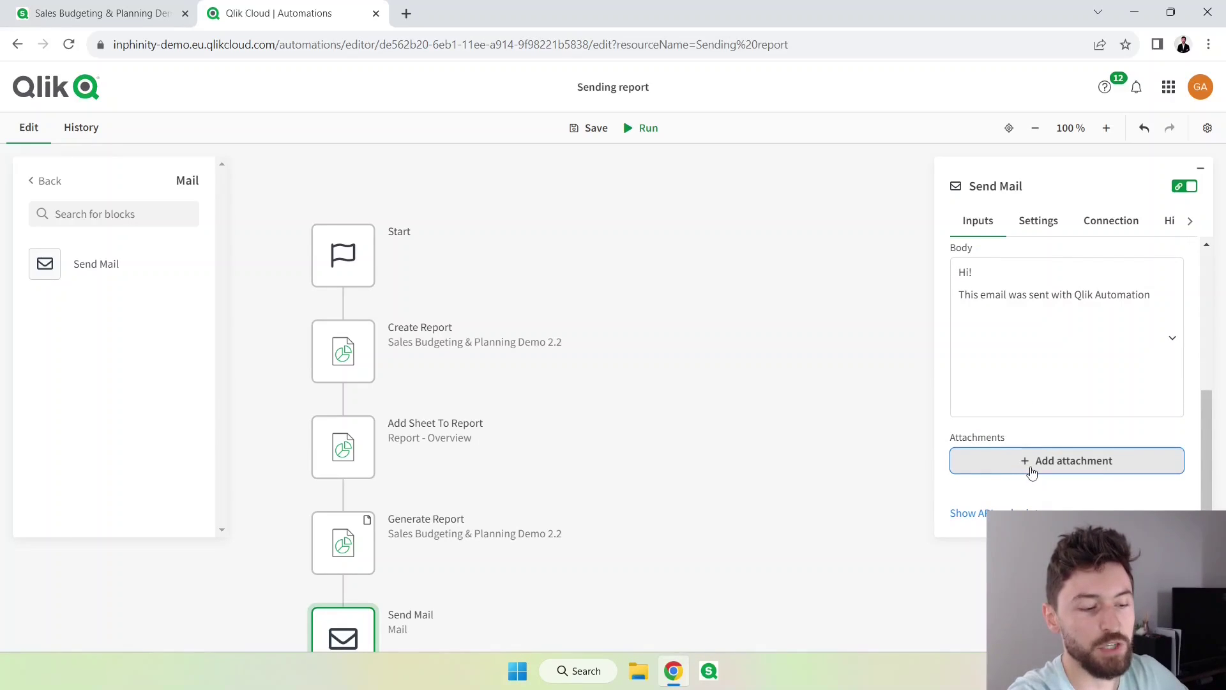
click(1032, 472)
scroll(1073, 470, down, 1)
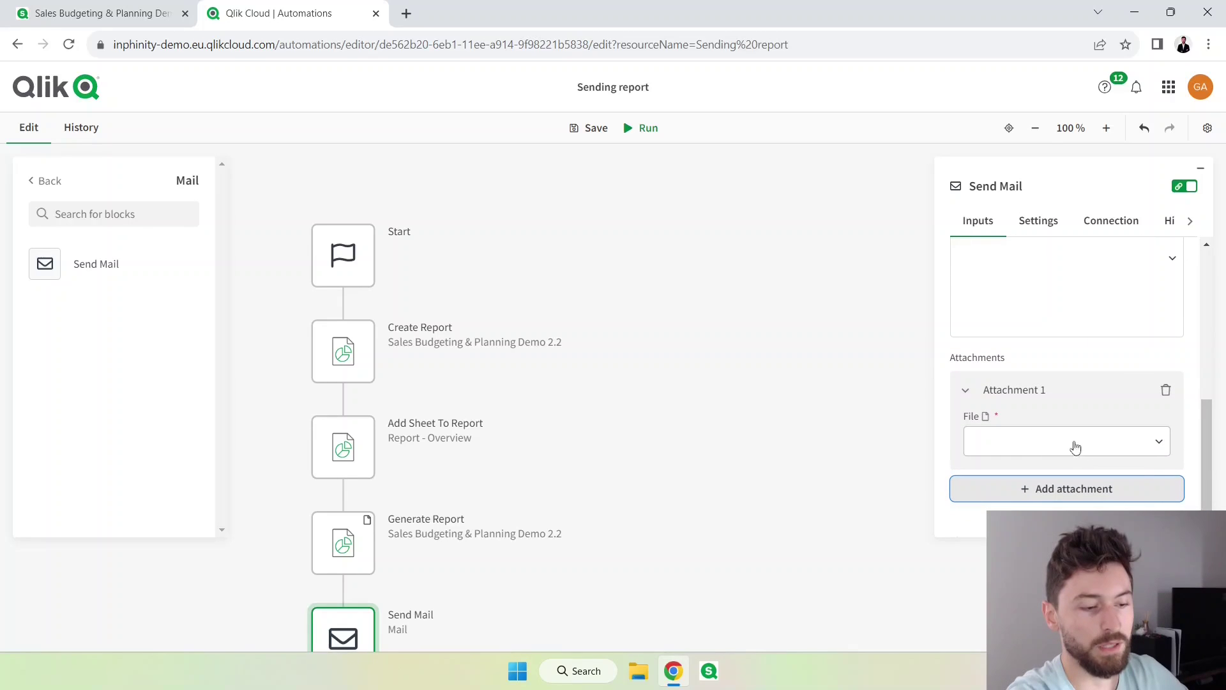
click(1159, 442)
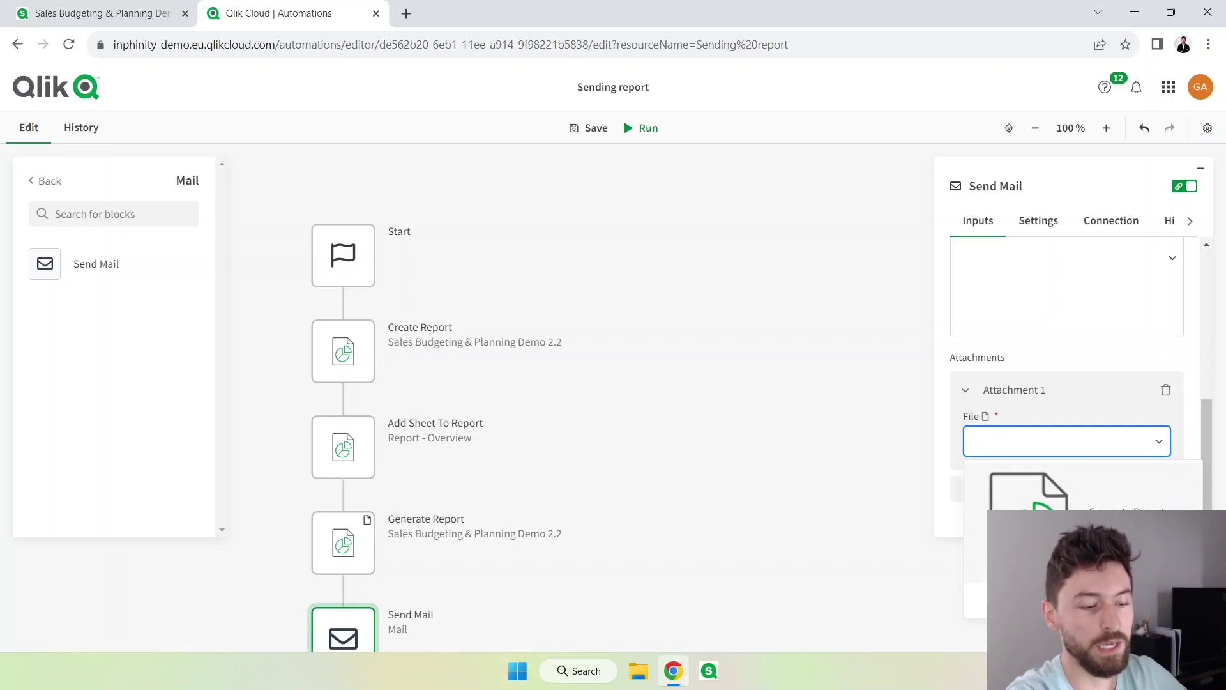
click(1086, 504)
Run the automation and check the Mail - Send Mail result in the per-block and chronological history.
scroll(1015, 460, up, 5)
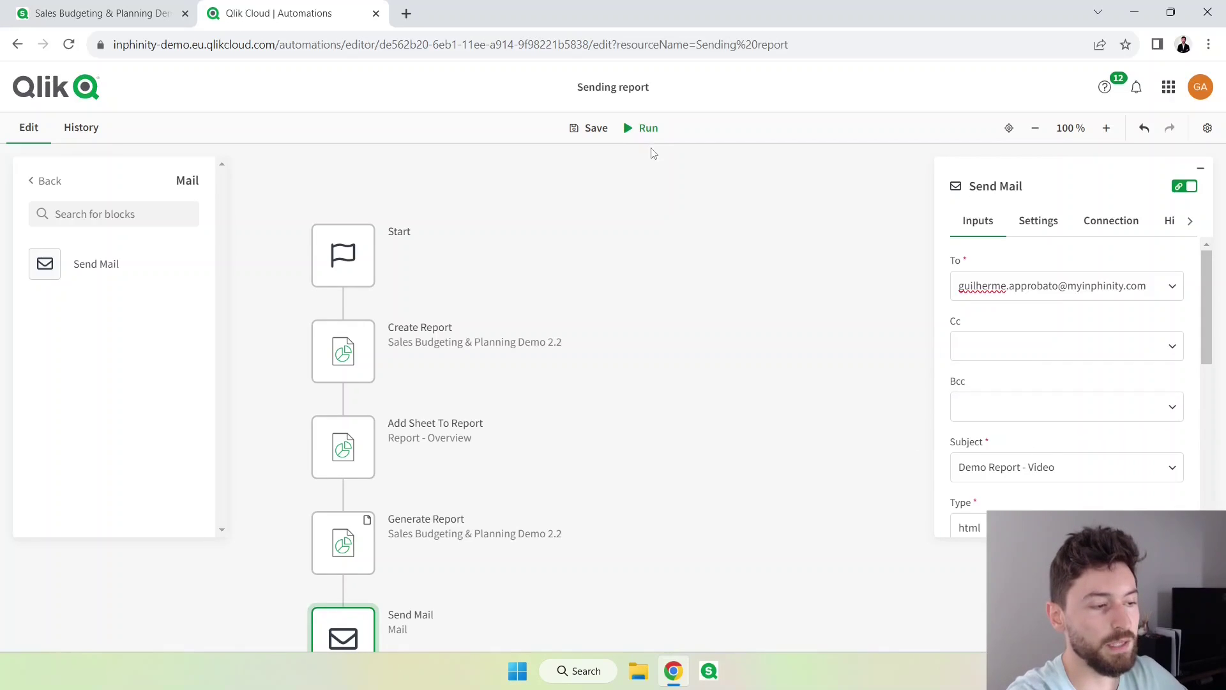
click(646, 130)
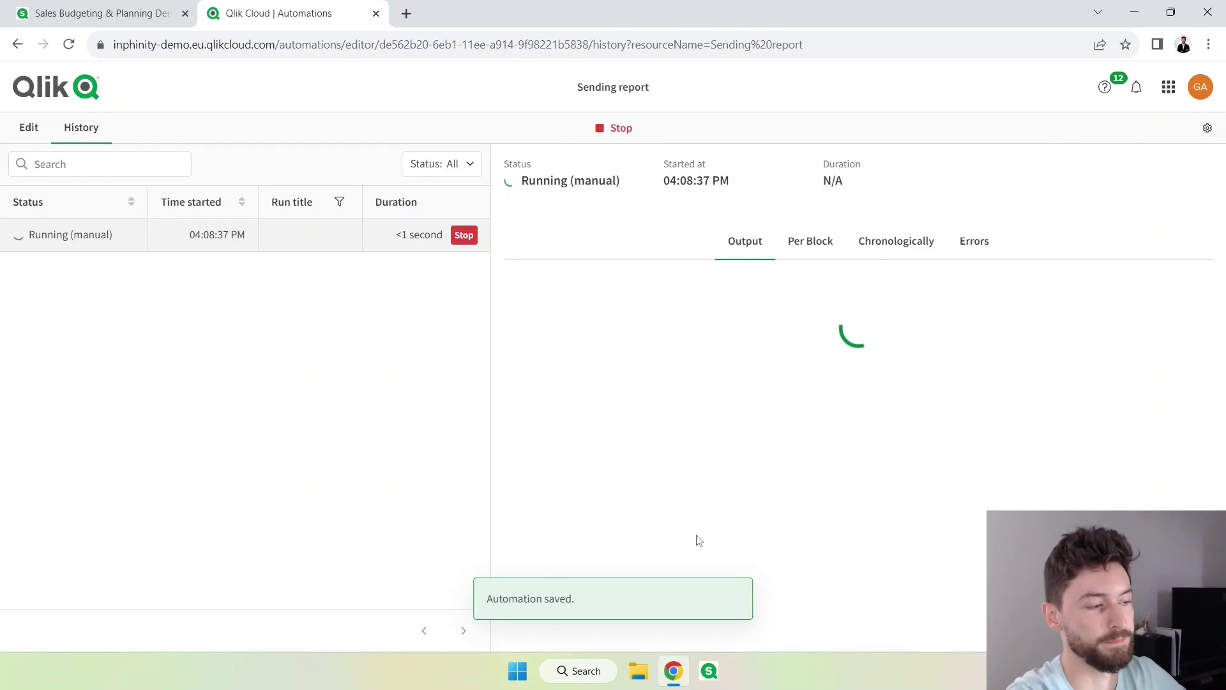
click(893, 250)
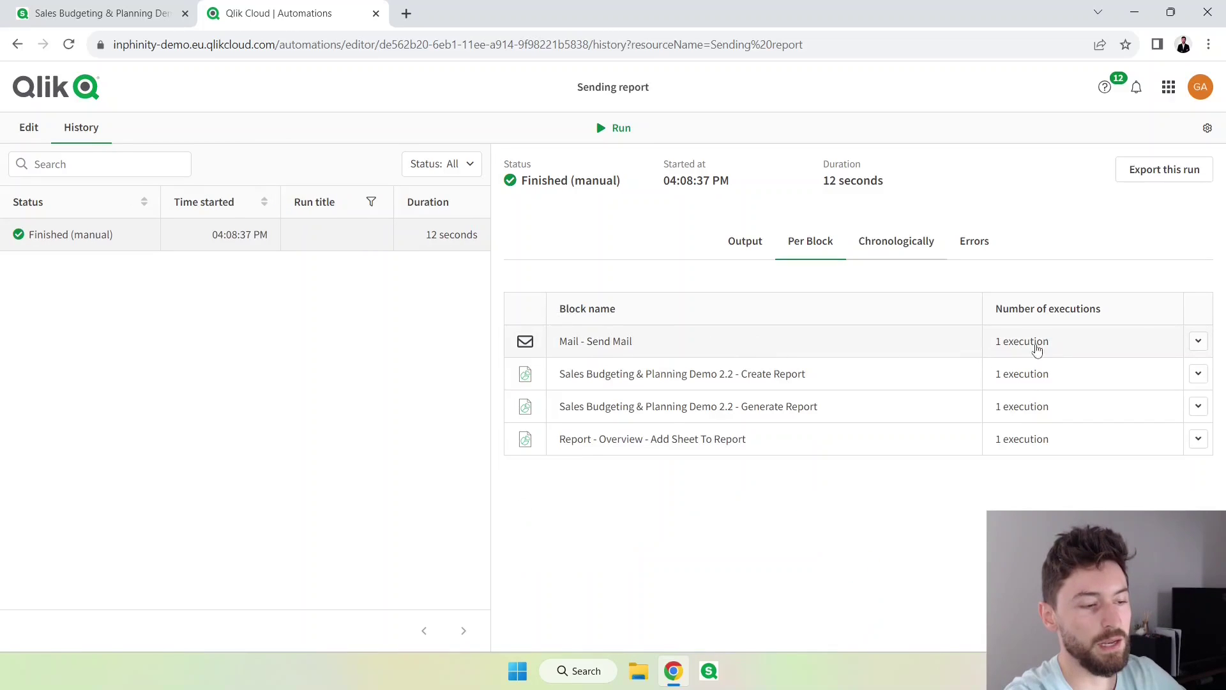
click(891, 251)
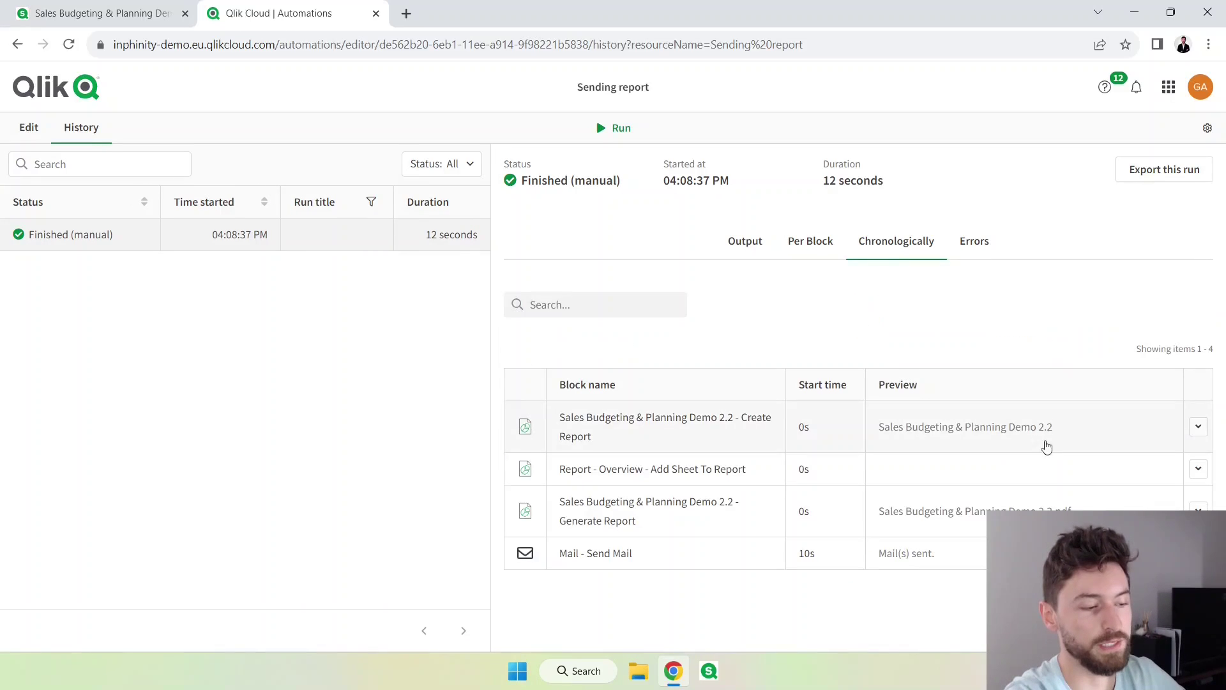
click(890, 551)
scroll(611, 526, down, 3)
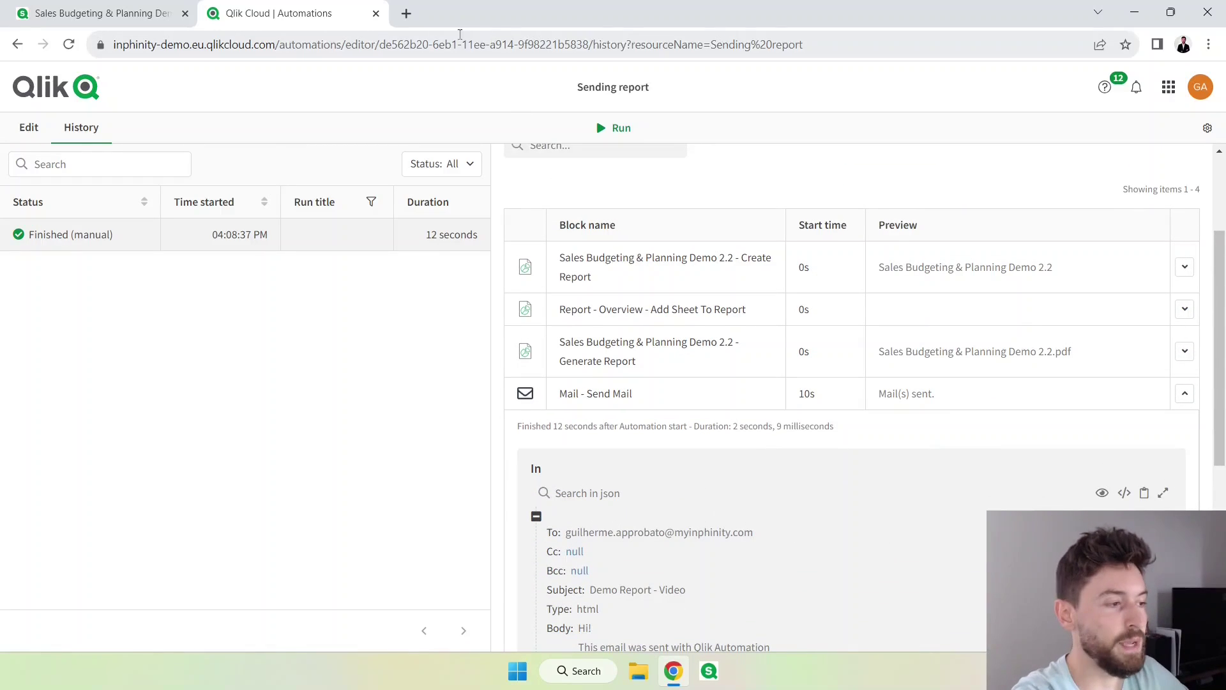
Preview the PDF report attached to the received 'Demo Report - Video' email, then close it.
key(alt+Tab)
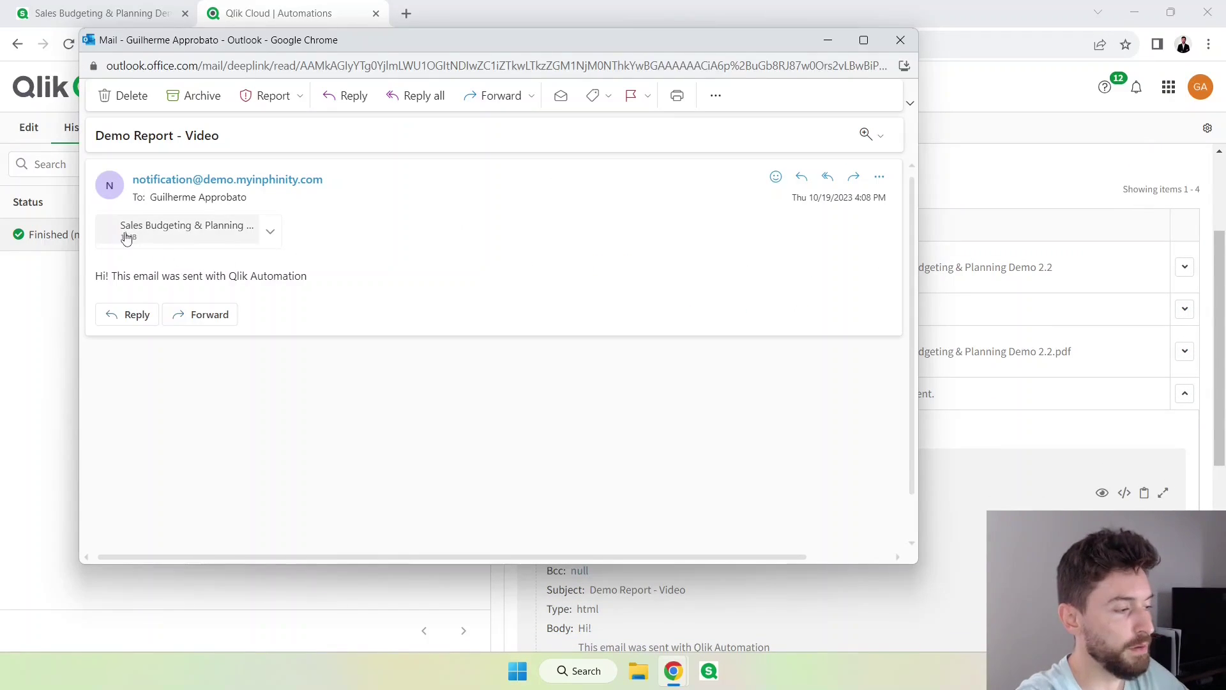
click(184, 238)
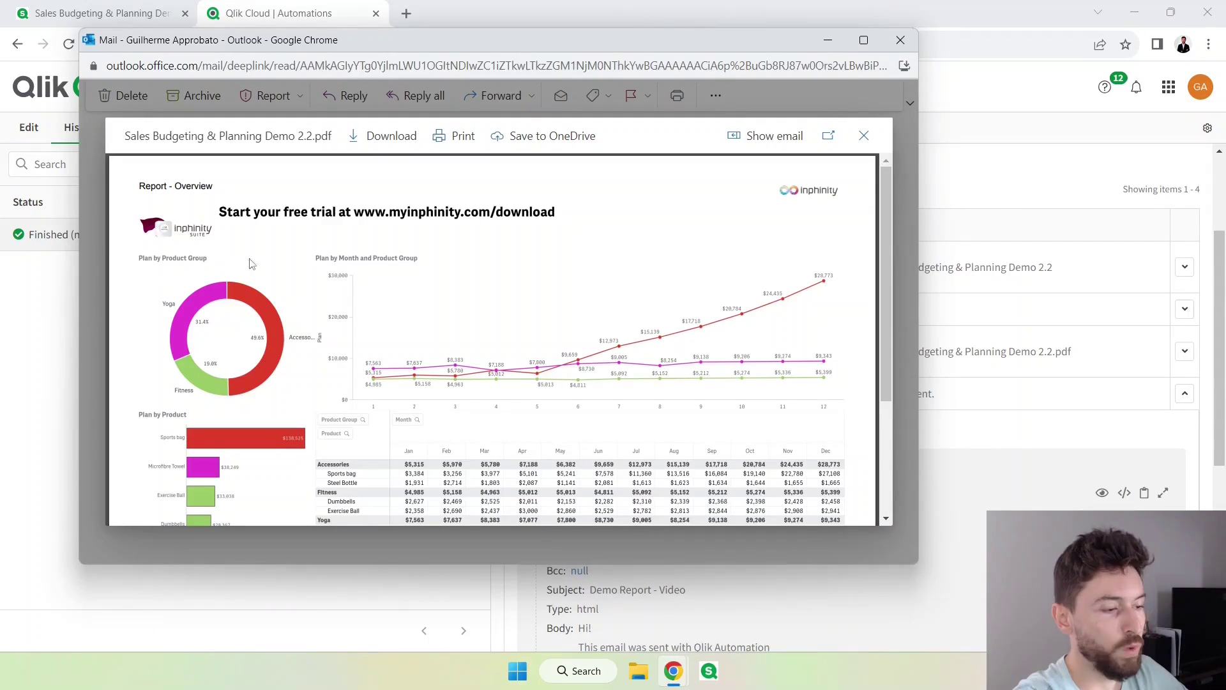
scroll(369, 263, down, 3)
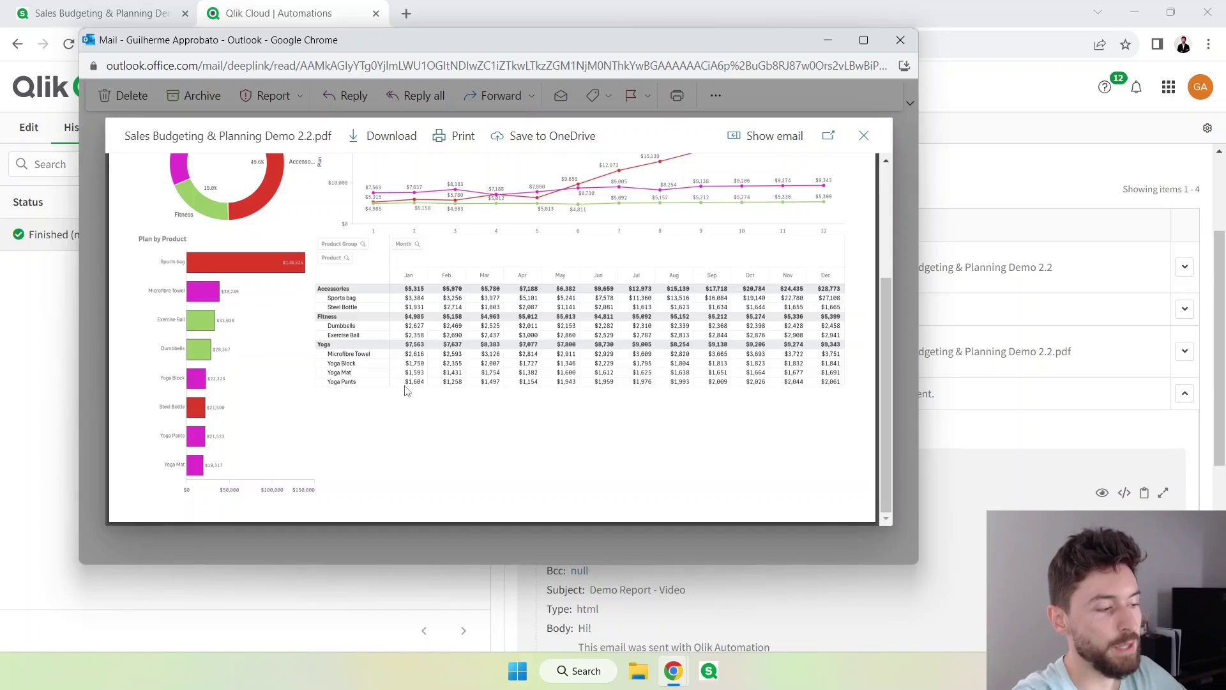
scroll(406, 391, up, 3)
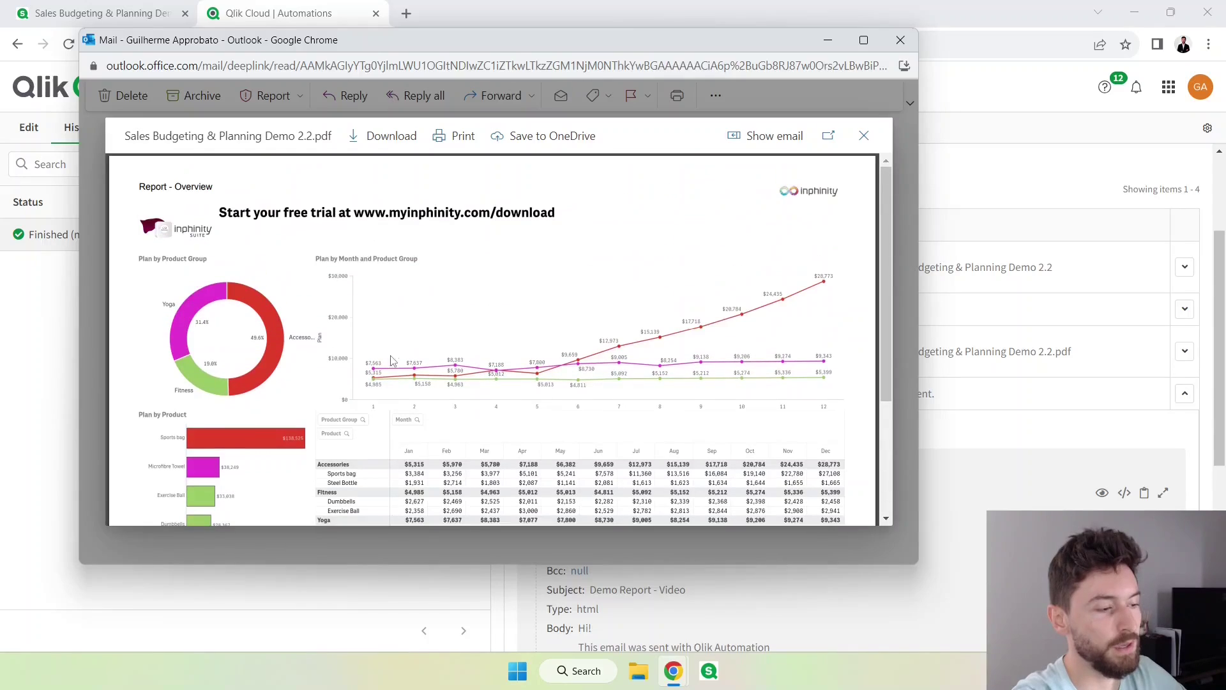
click(863, 136)
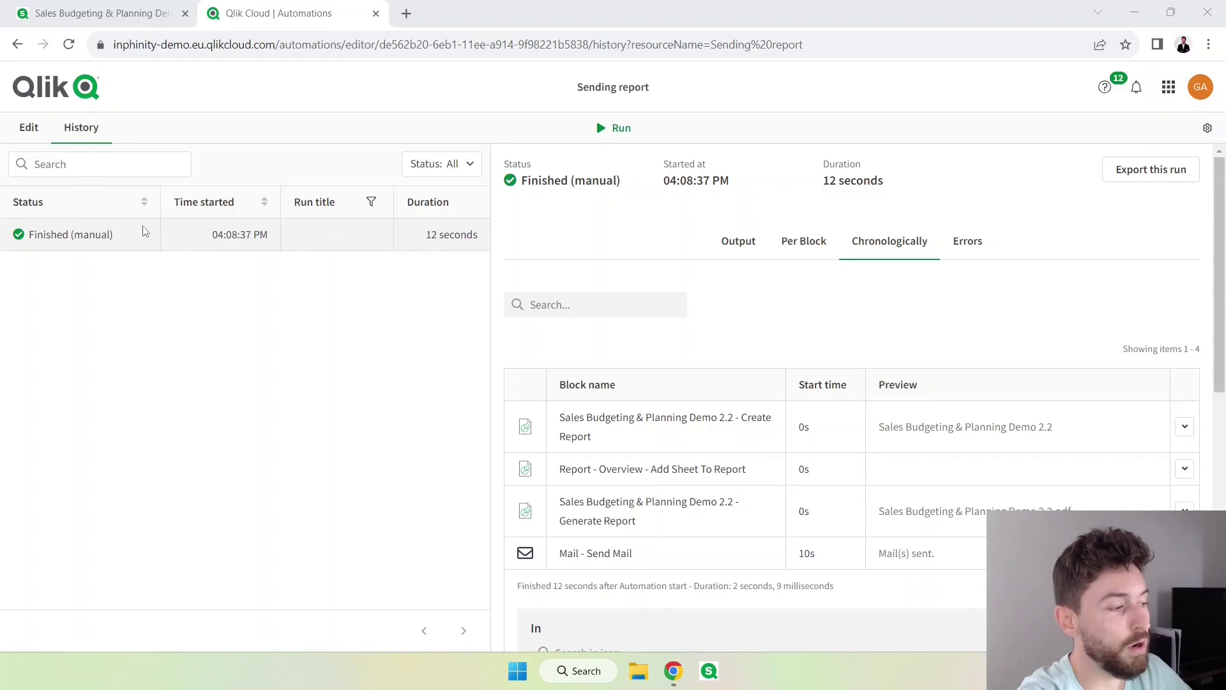
Set the Start block's run mode to Triggered and select the GET webhook URL to copy it.
click(28, 129)
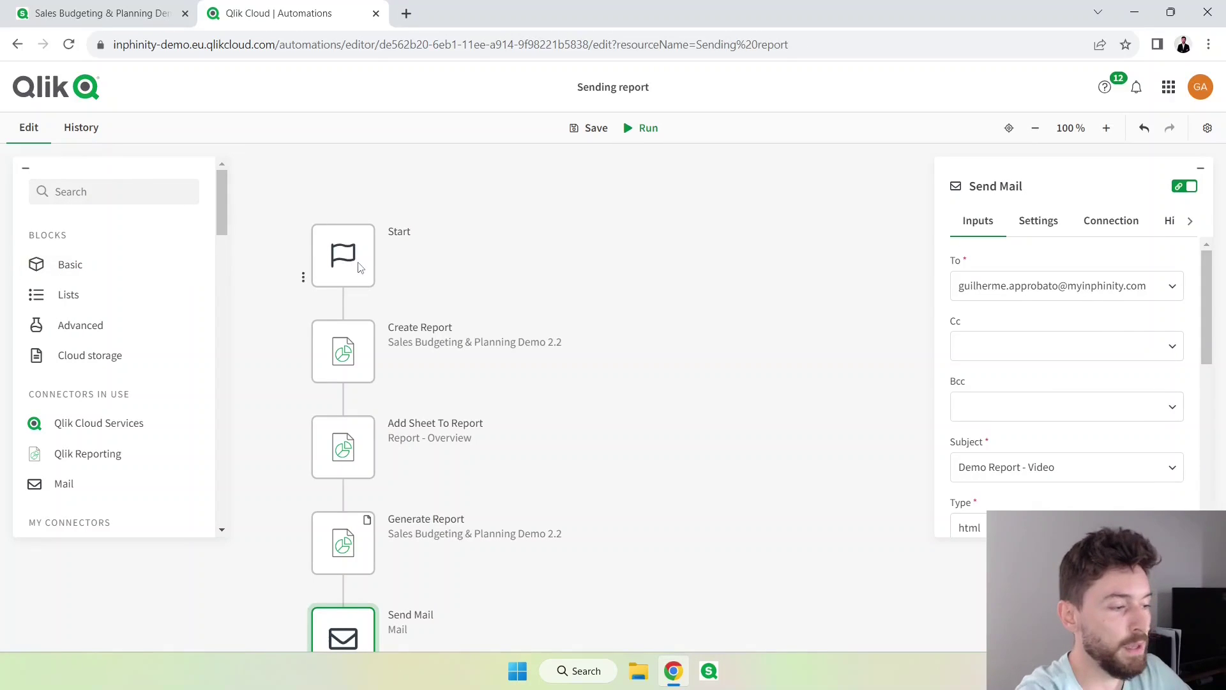
click(348, 256)
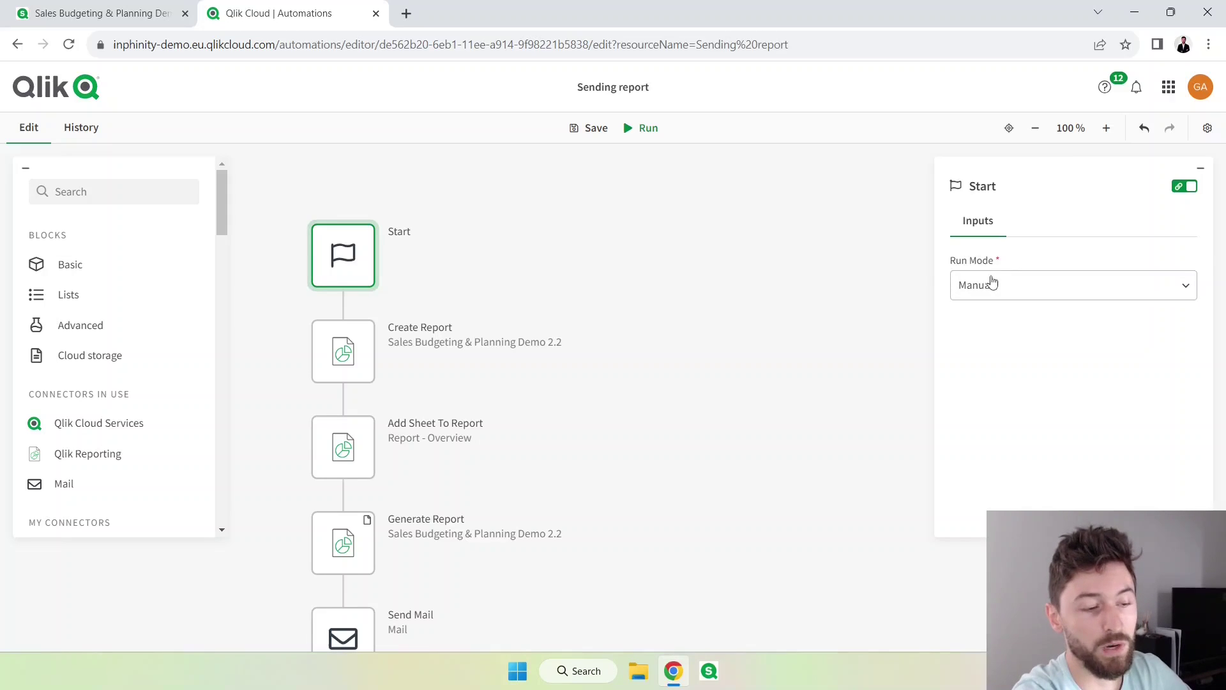
click(1027, 293)
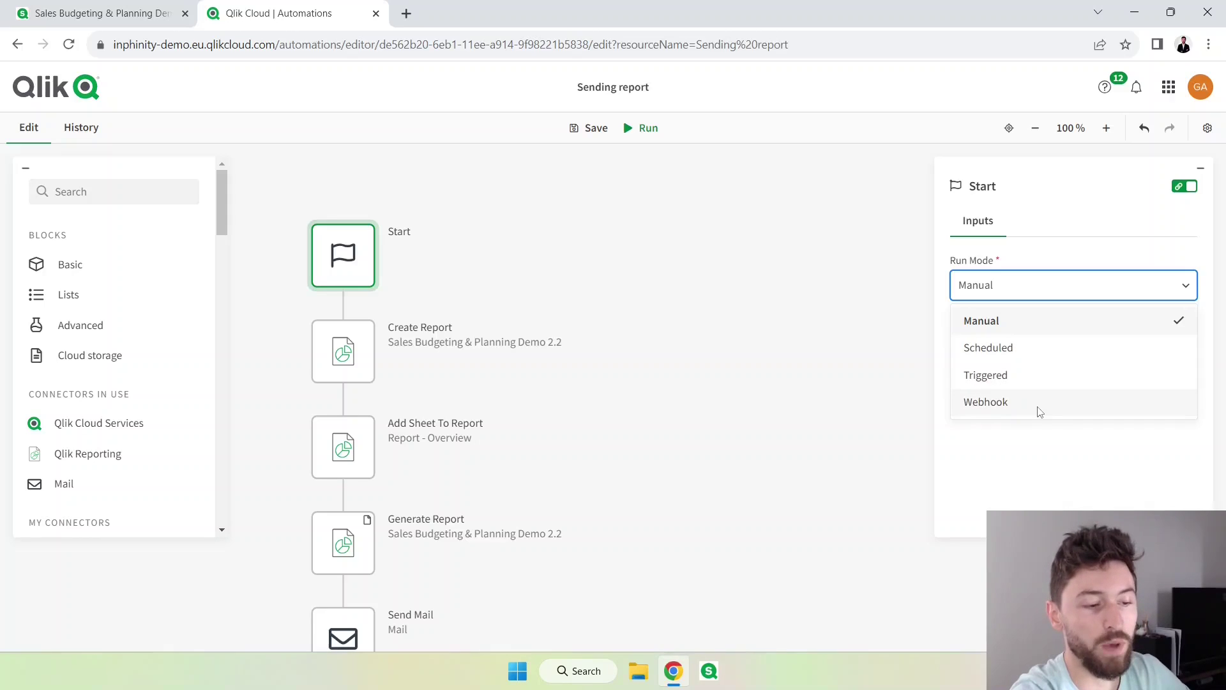
click(1010, 379)
scroll(1031, 386, down, 2)
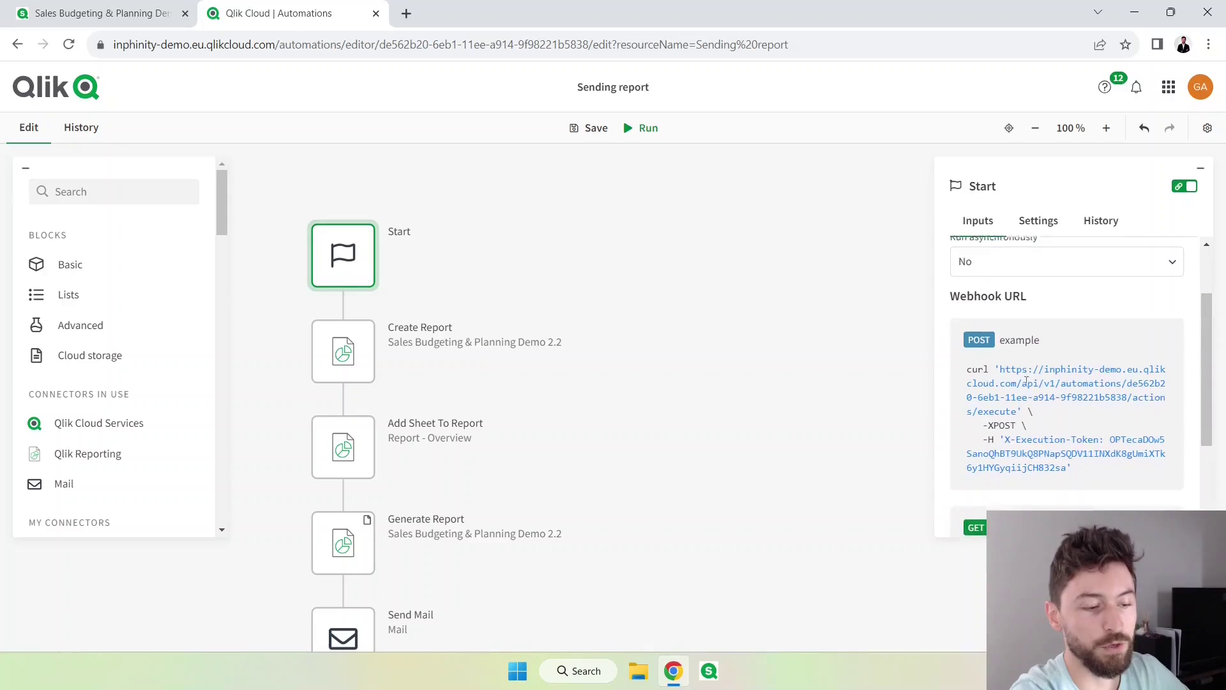
scroll(1027, 381, down, 2)
drag(1079, 475, 1001, 407)
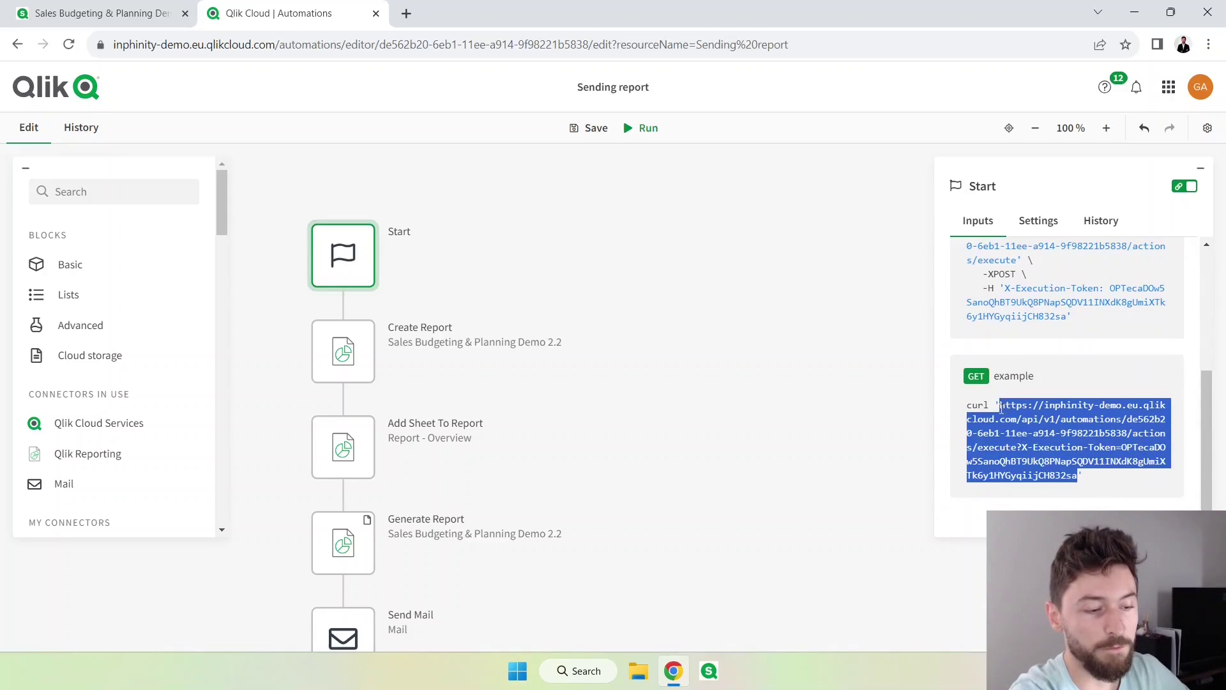
Call the automation's copied webhook URL in a new browser tab.
click(406, 13)
key(ctrl+v)
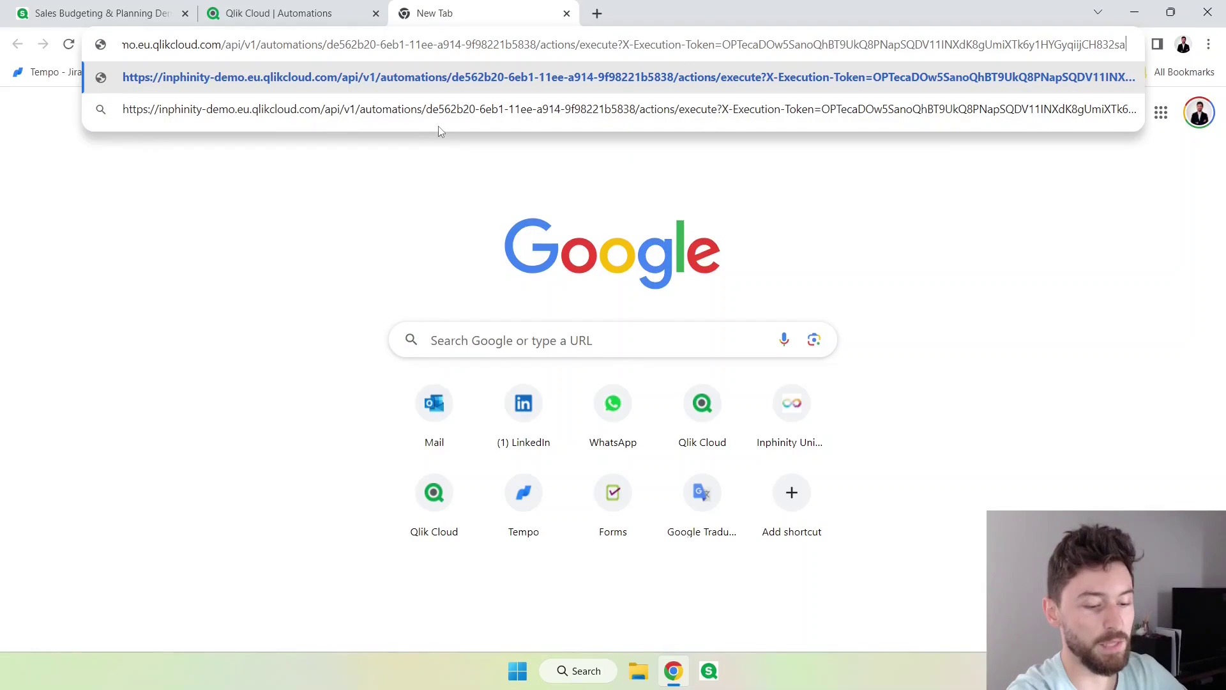
key(Return)
Check the webhook's queued response and confirm the triggered run finished in 17 seconds in History.
click(345, 13)
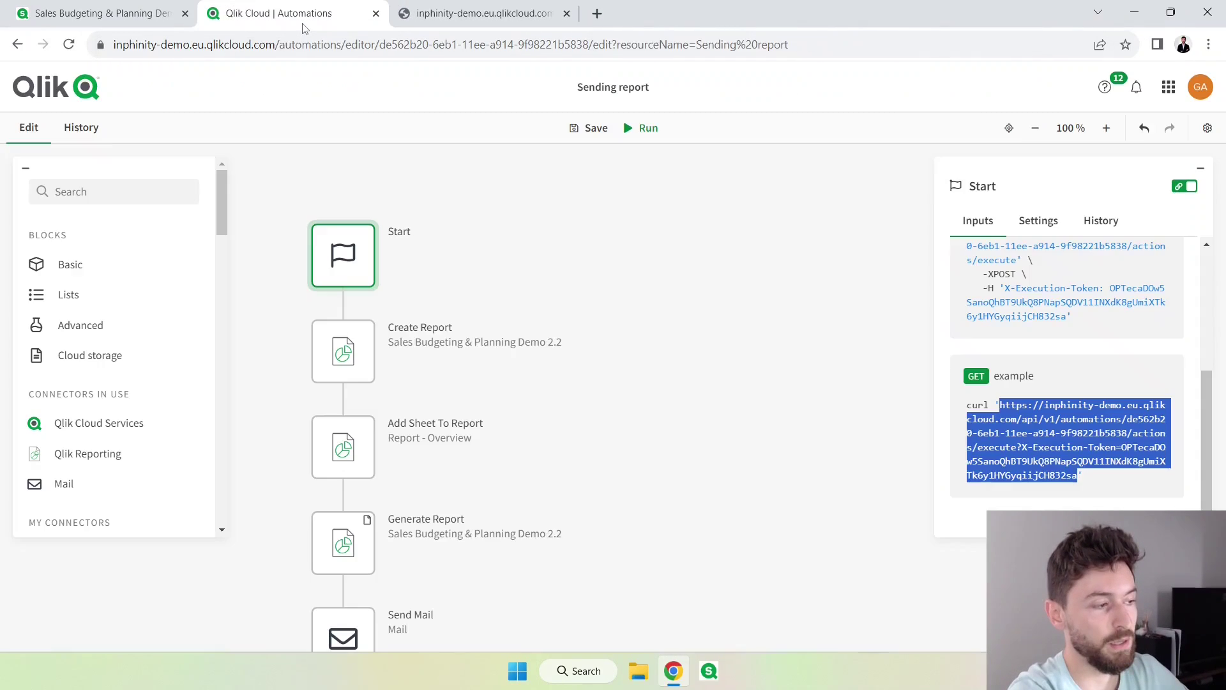
click(431, 18)
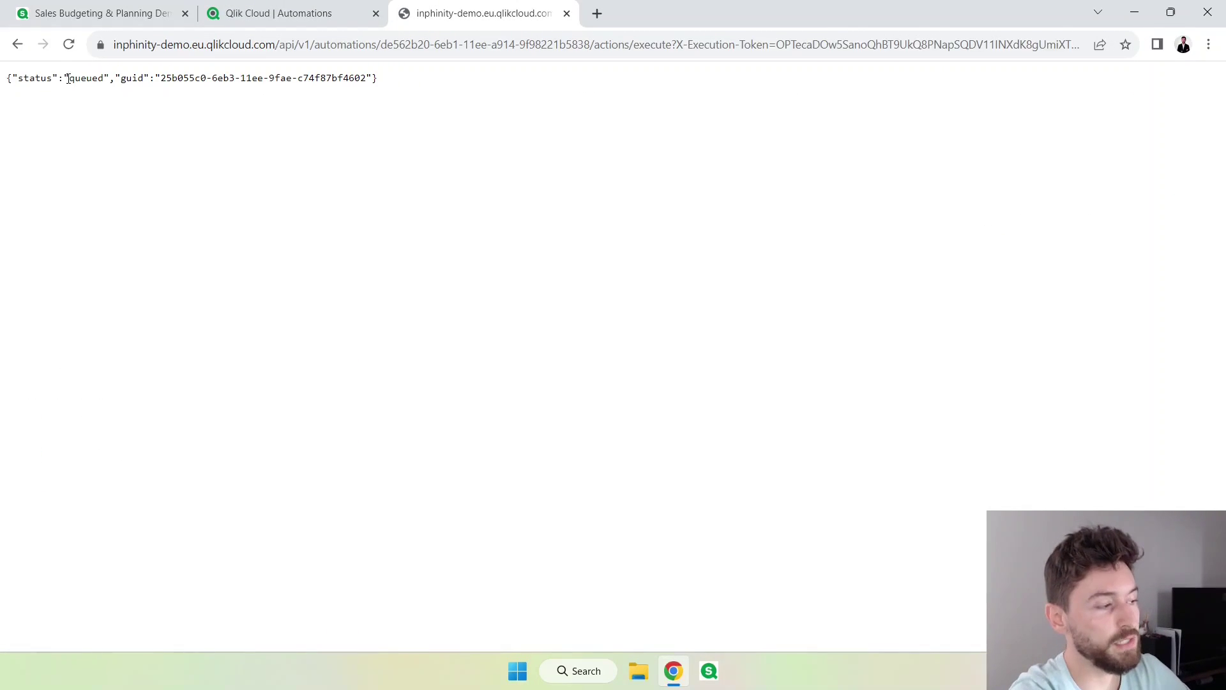
drag(73, 80, 103, 81)
click(268, 24)
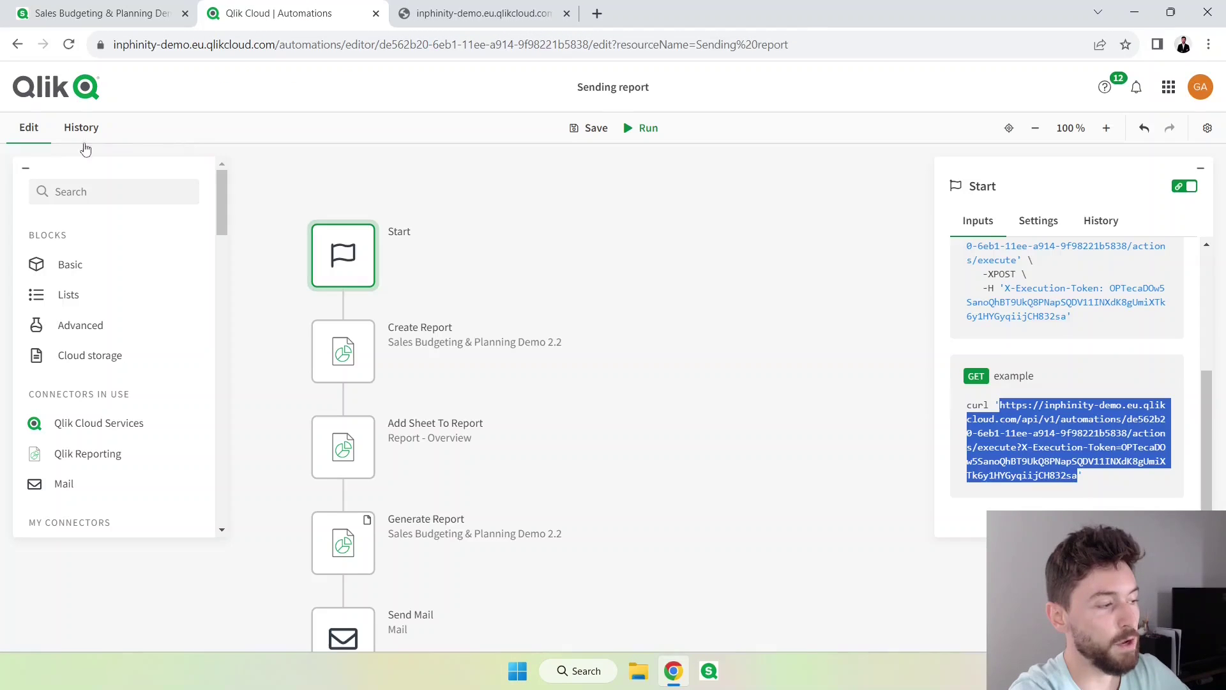
click(84, 133)
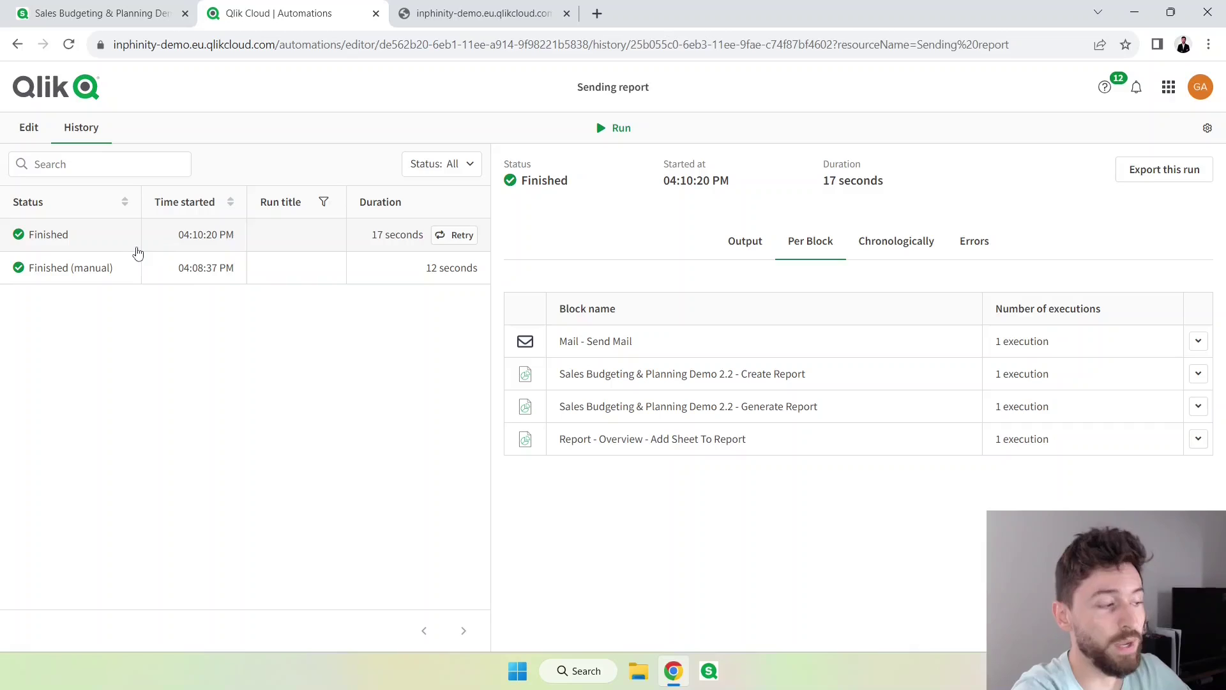
key(alt+Left)
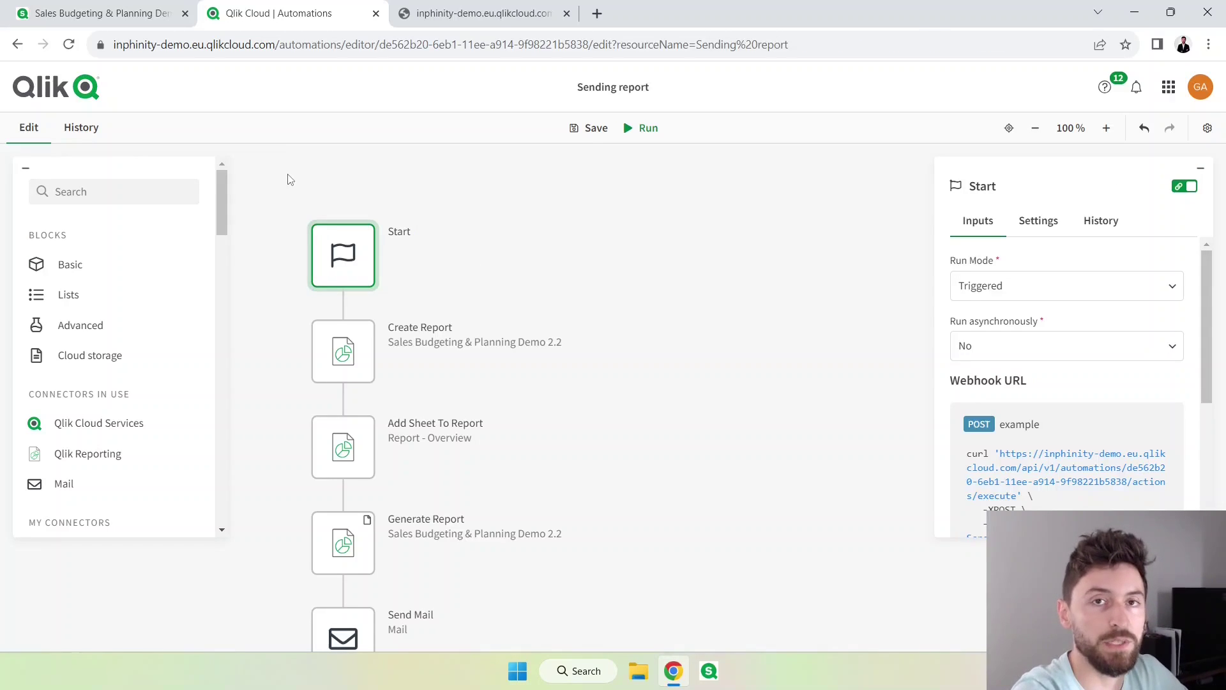
Add an Inputs block between Start and Create Report, then show Start's webhook curl examples.
click(343, 633)
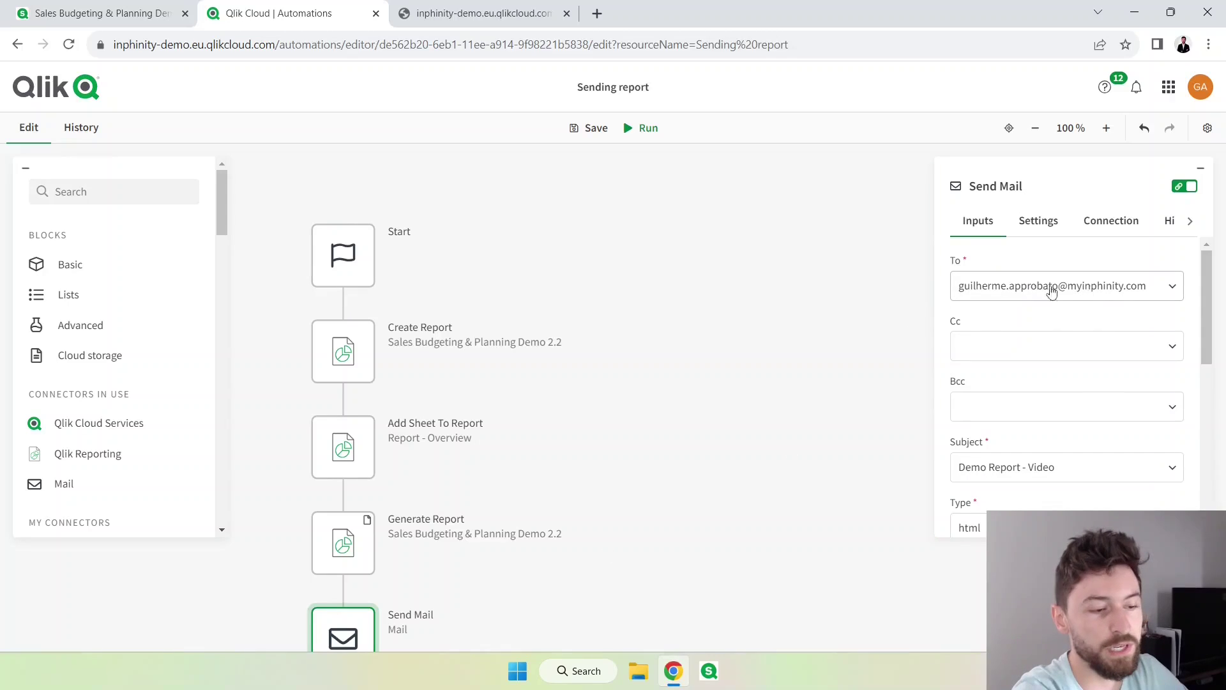
click(333, 258)
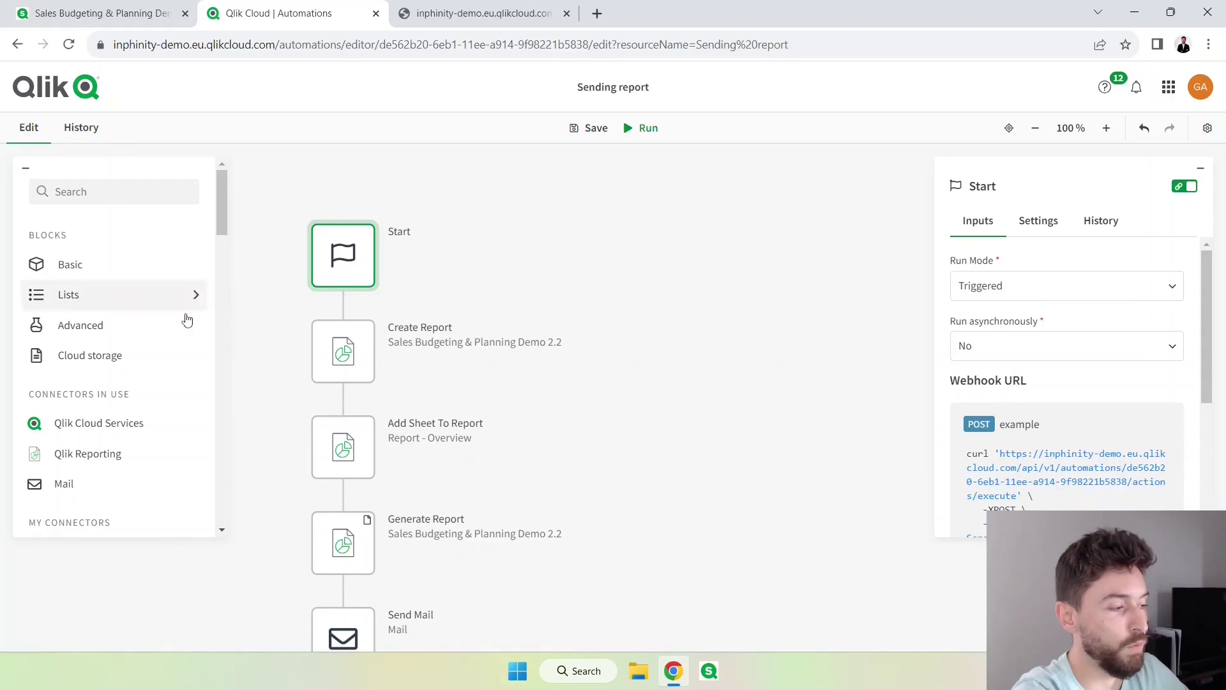
click(83, 267)
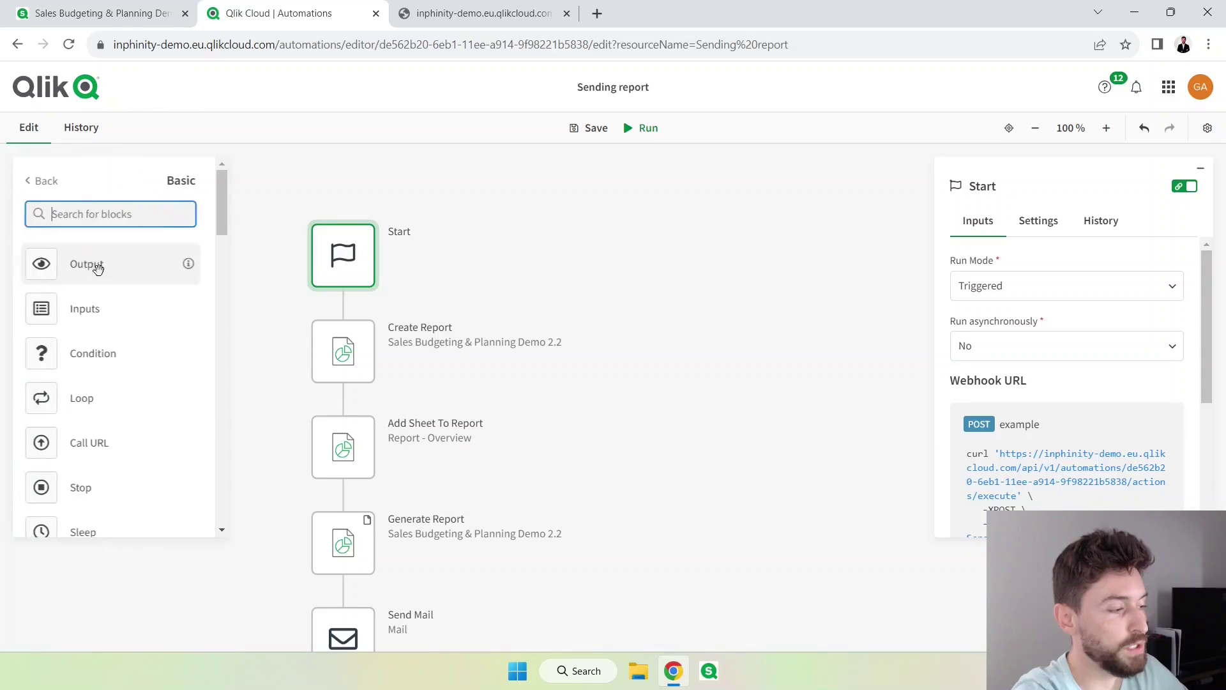
drag(93, 308, 361, 327)
click(356, 359)
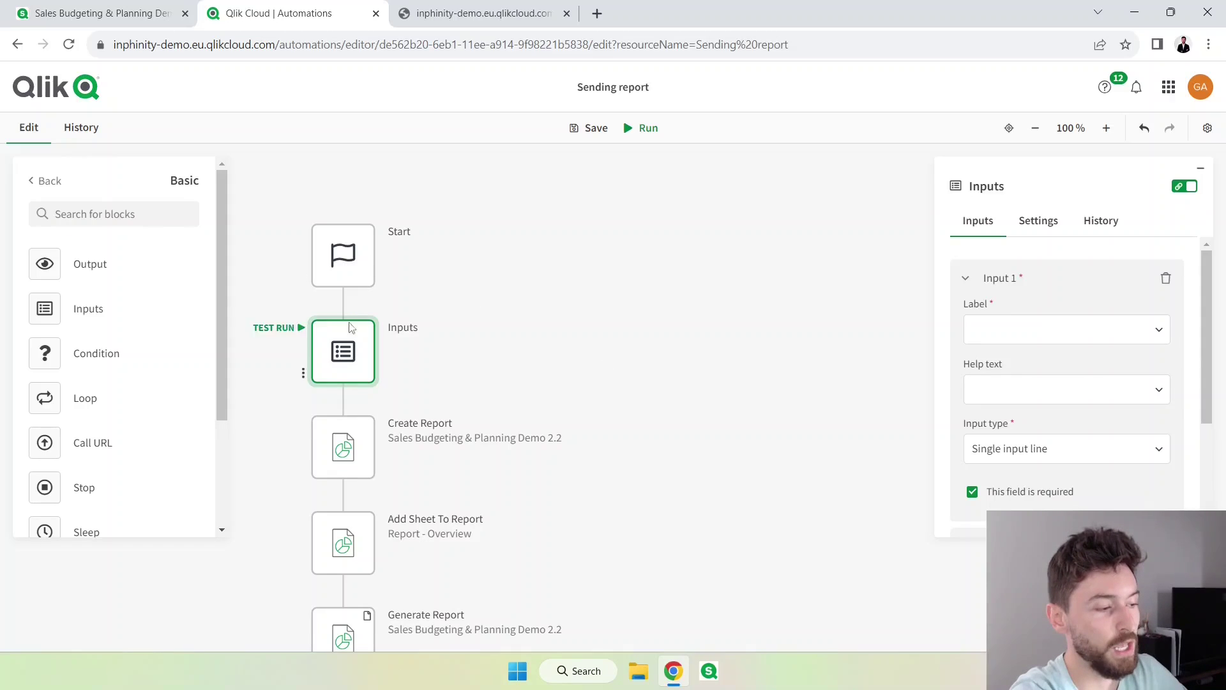
click(342, 258)
scroll(1114, 453, down, 4)
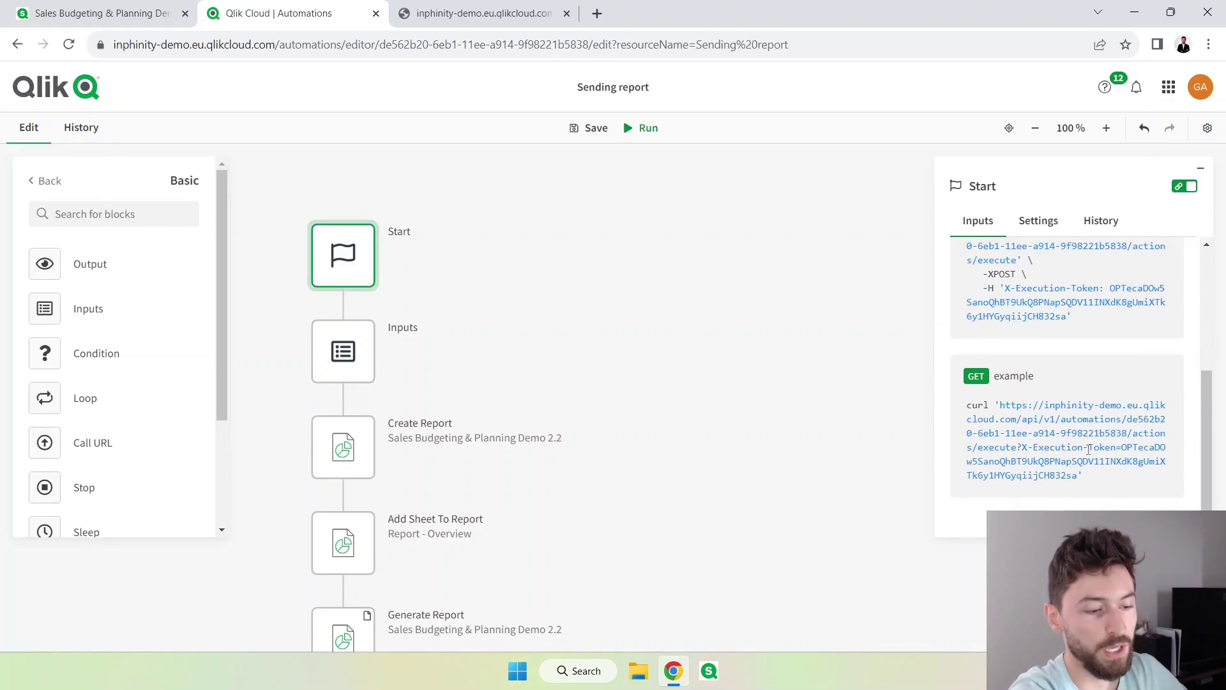
Label the Inputs block's first input 'Email', keeping the Single input line type.
click(402, 335)
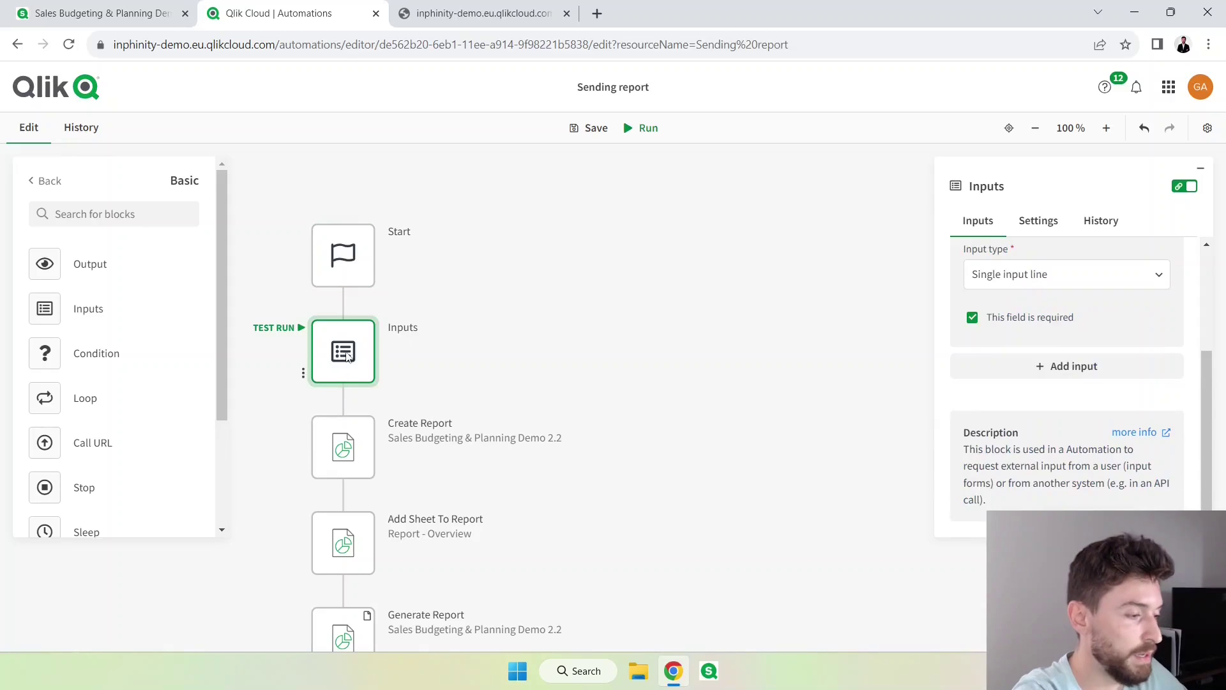
scroll(996, 364, up, 3)
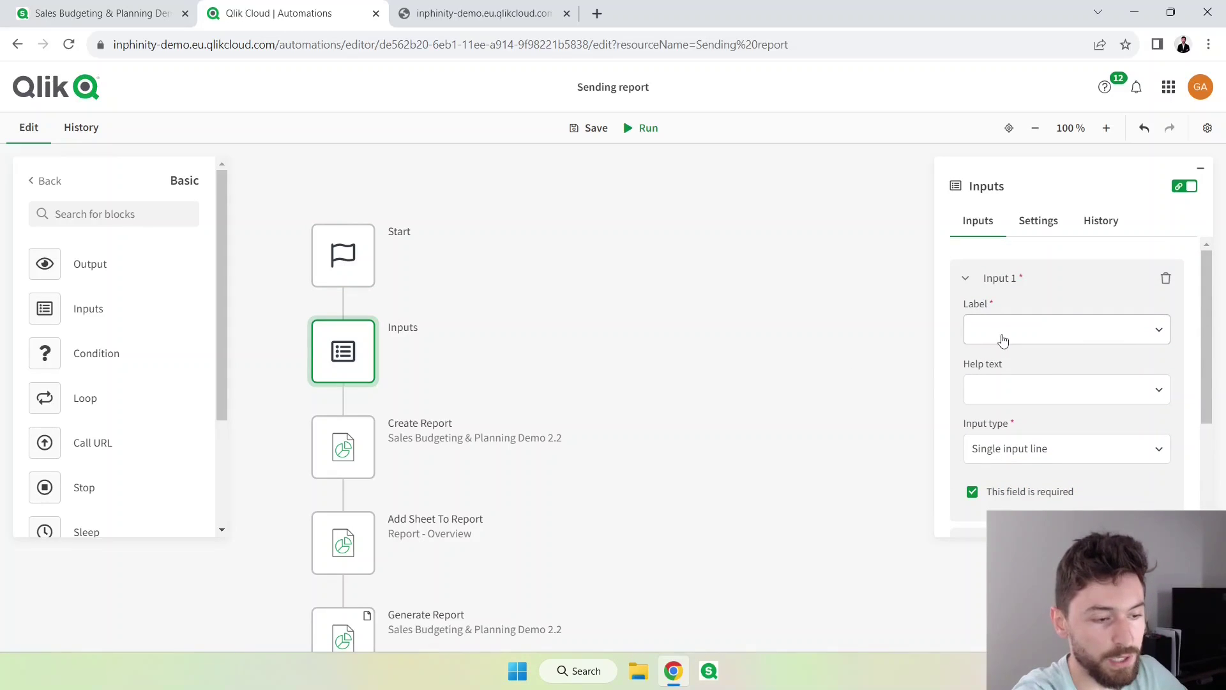
click(1001, 341)
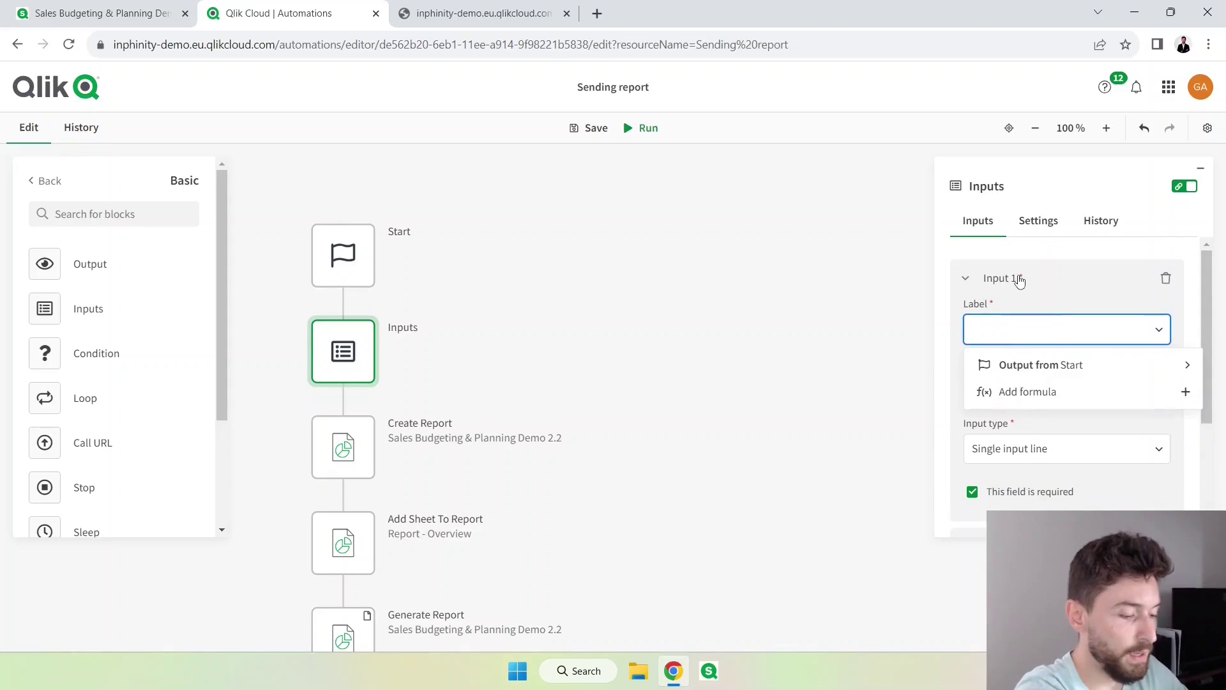
text(Email)
key(Tab)
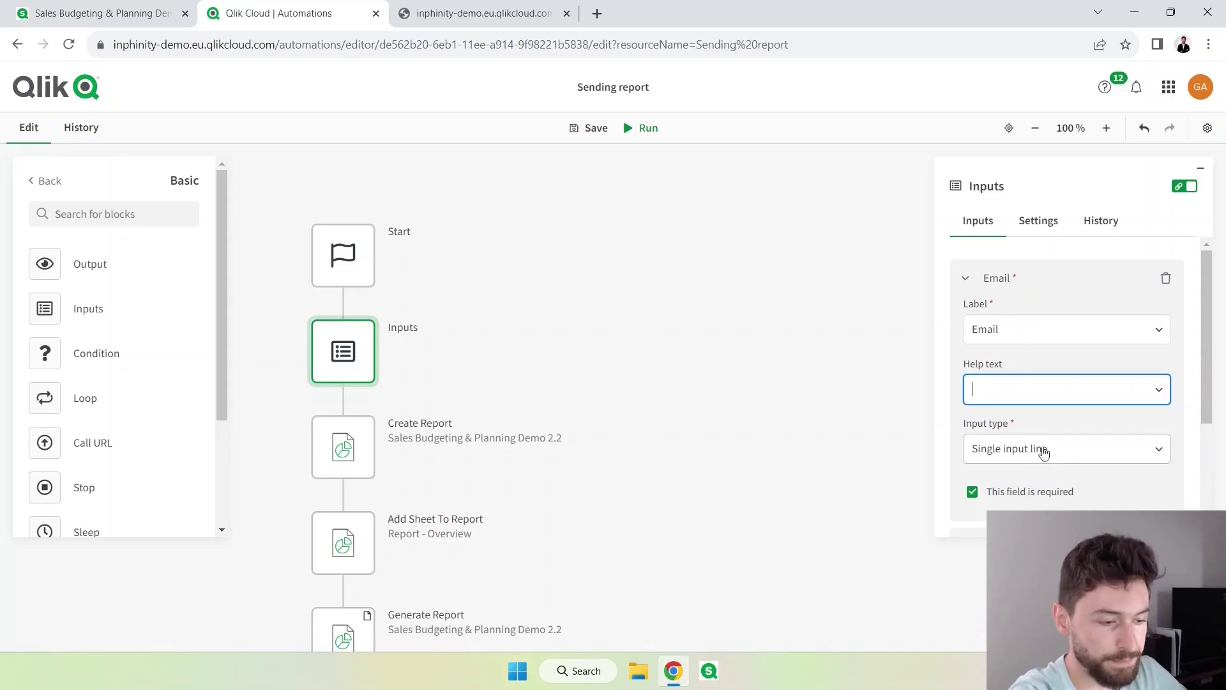
click(1068, 457)
click(1068, 457)
Confirm the Start block's GET curl example now includes an email= parameter.
scroll(1073, 456, down, 3)
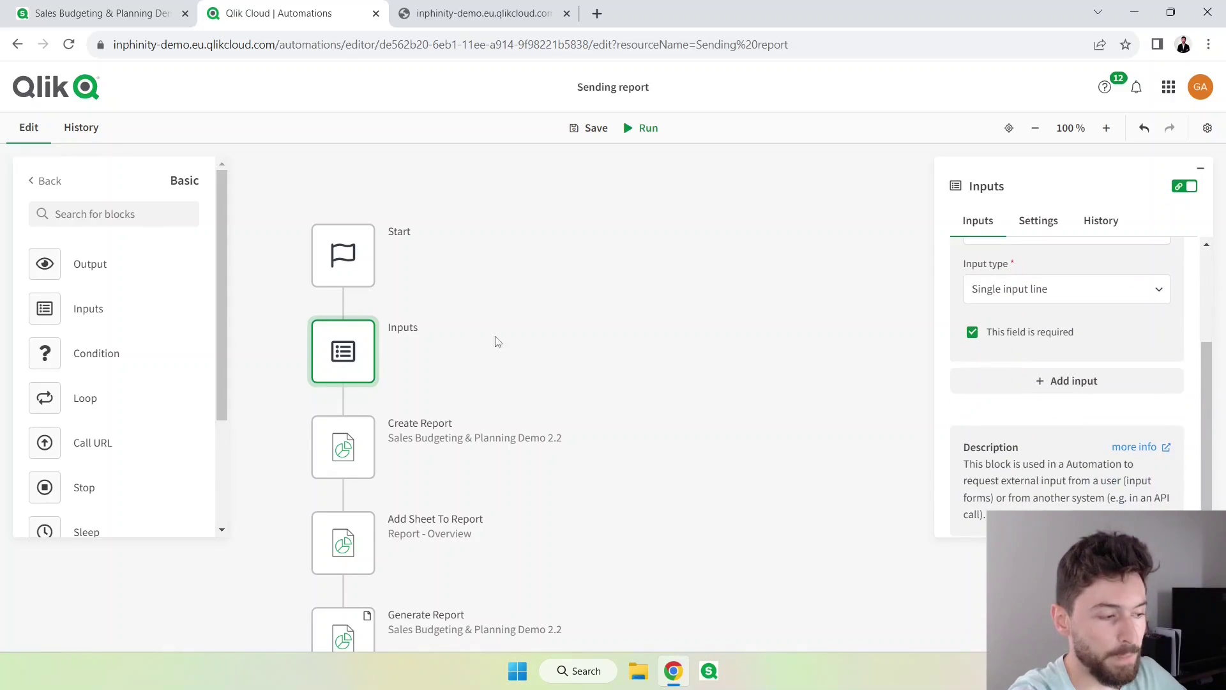
click(349, 267)
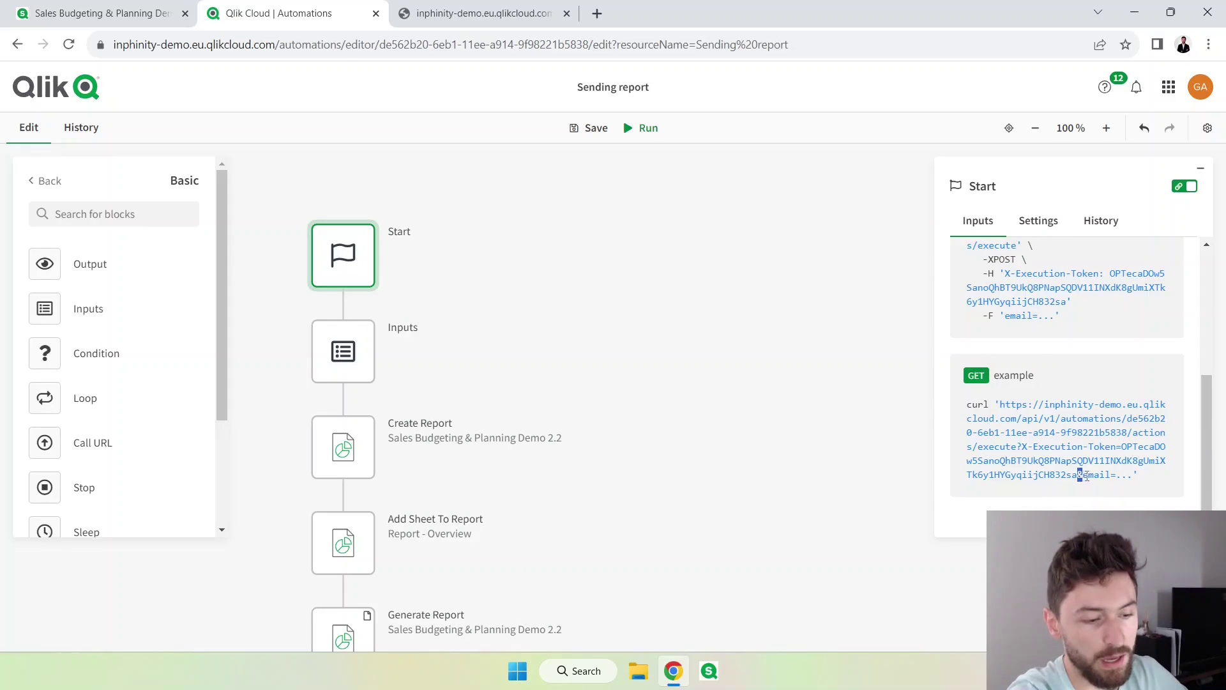
drag(1089, 475, 1112, 474)
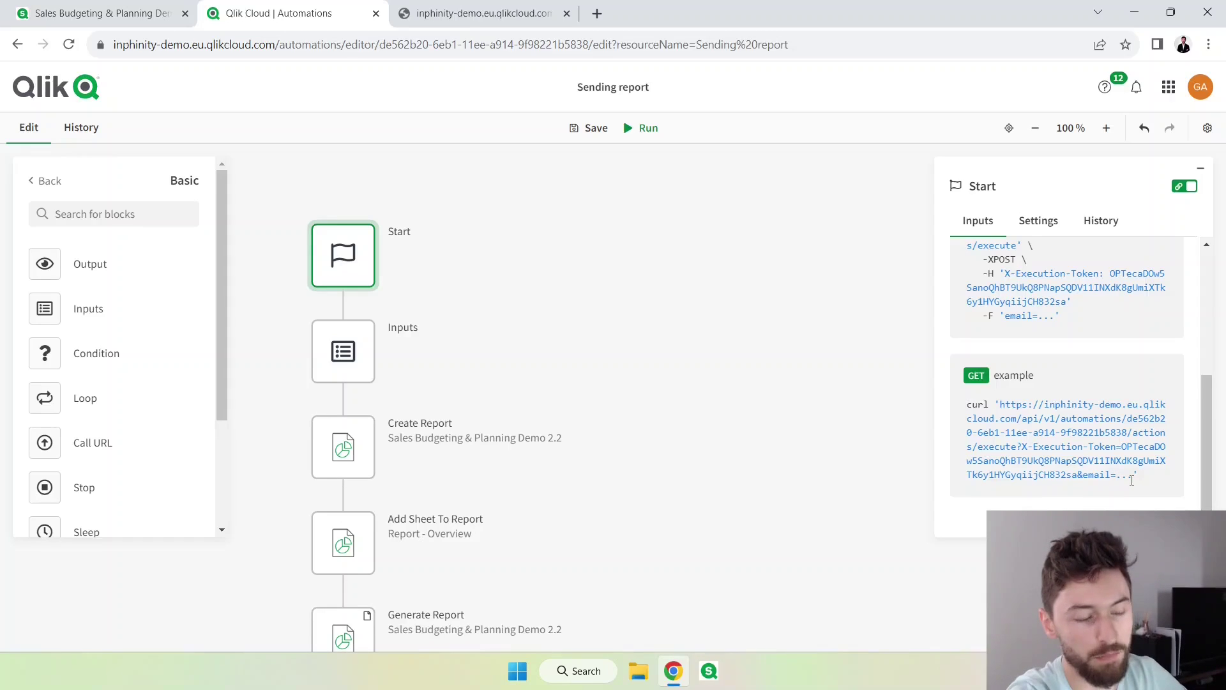
click(367, 358)
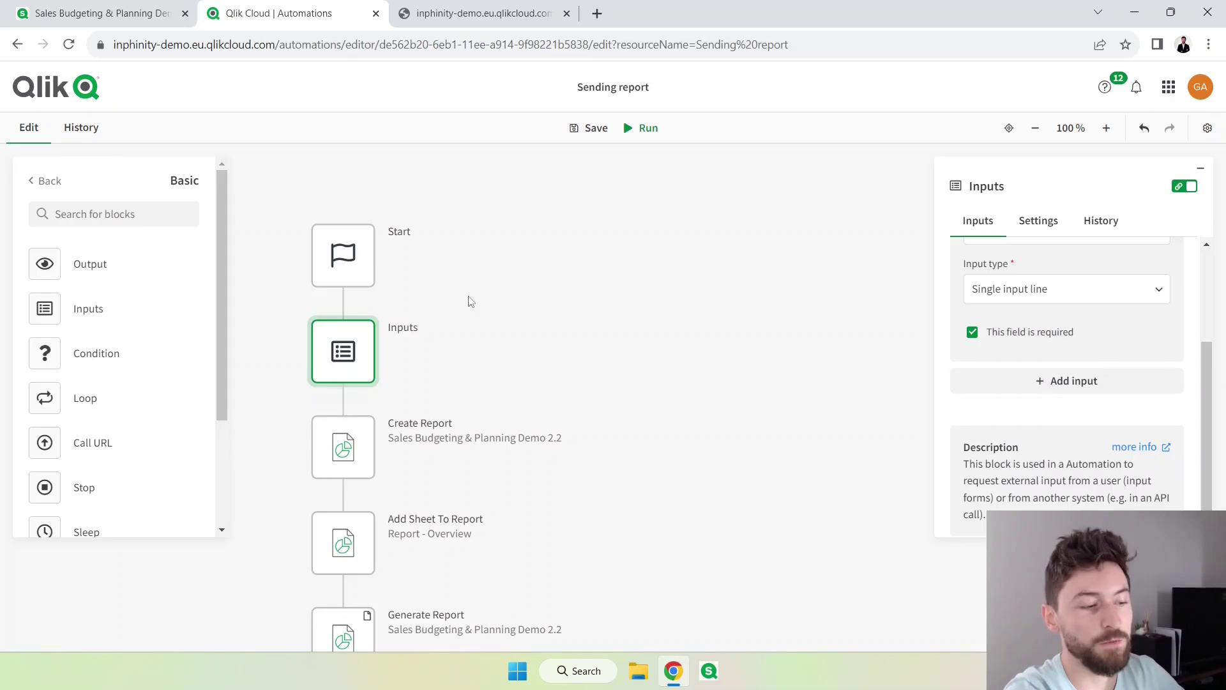
click(361, 265)
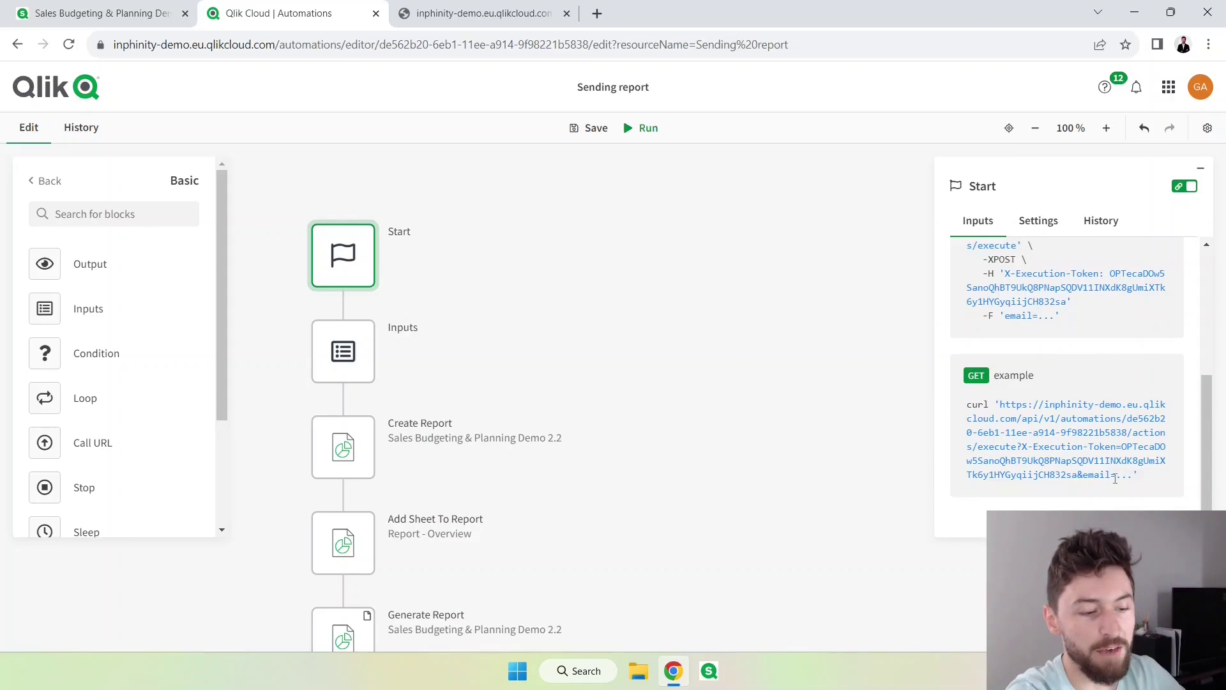
drag(1115, 478, 1133, 478)
Replace Send Mail's fixed To address with the Email field from the Inputs block.
click(362, 338)
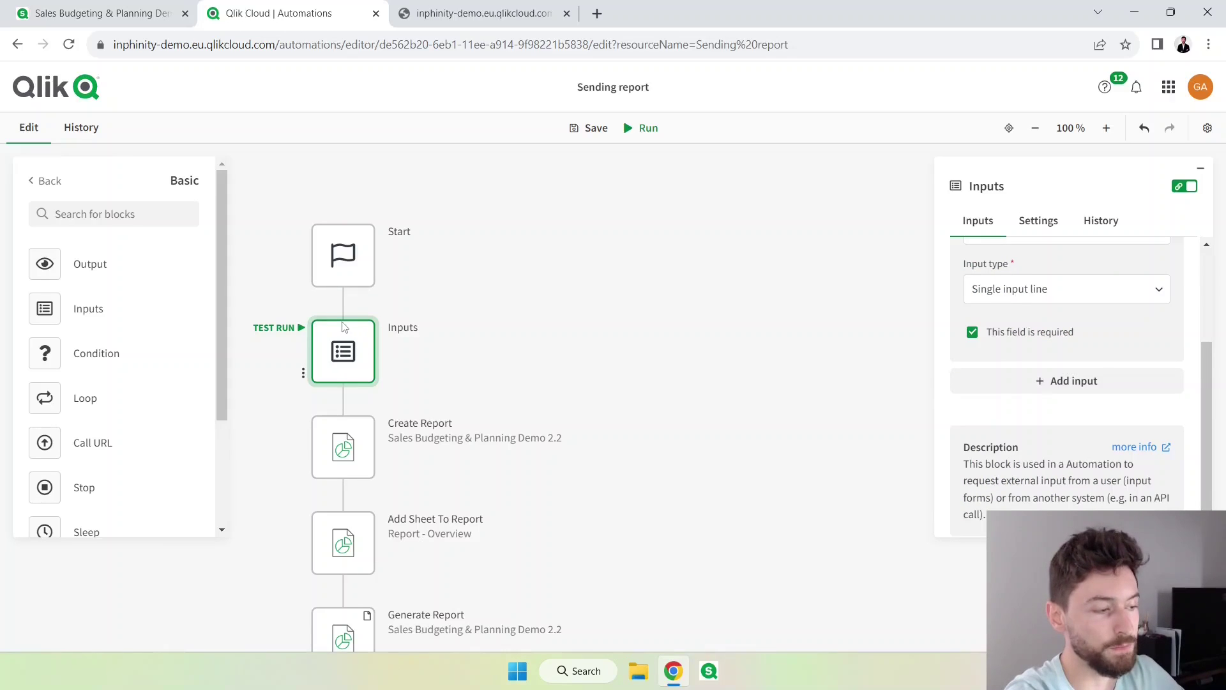
scroll(338, 390, down, 6)
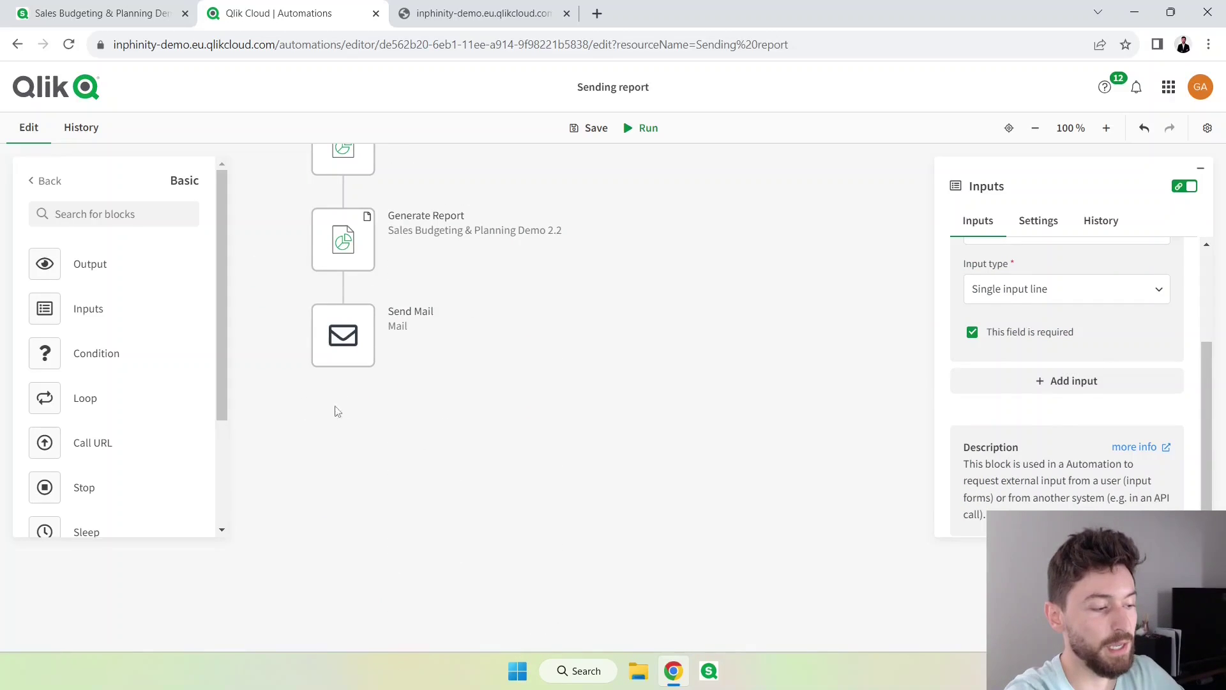
click(338, 360)
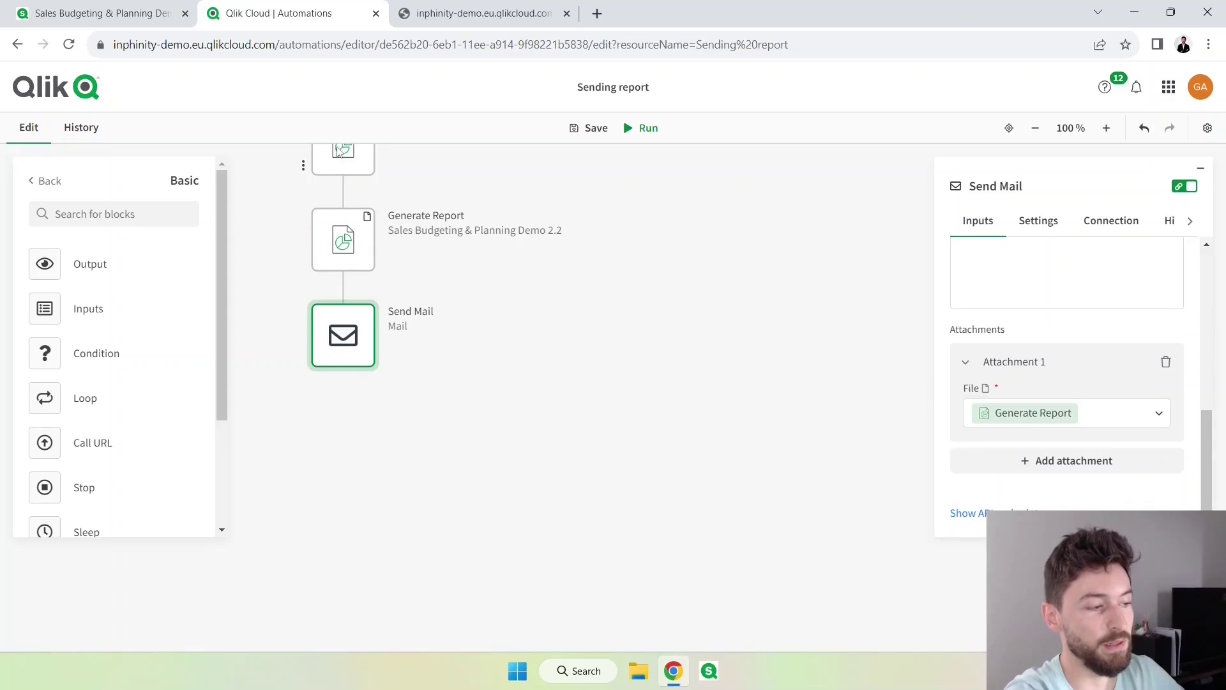
scroll(1018, 424, up, 6)
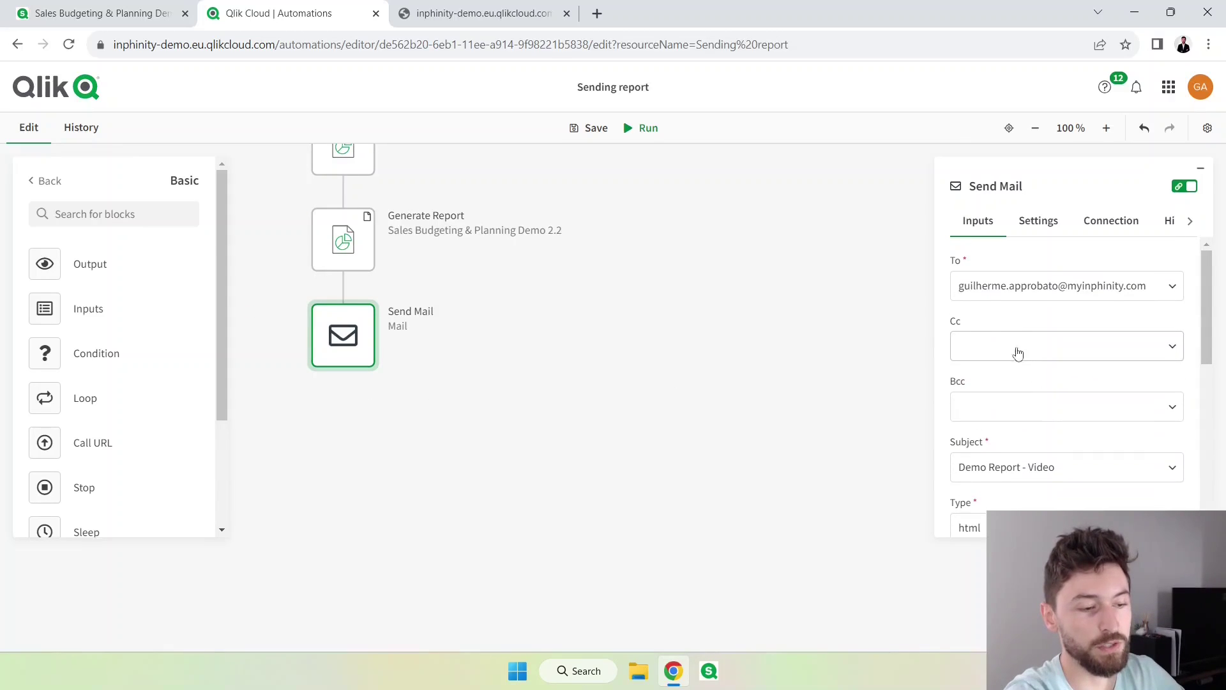
click(999, 287)
key(ctrl+a)
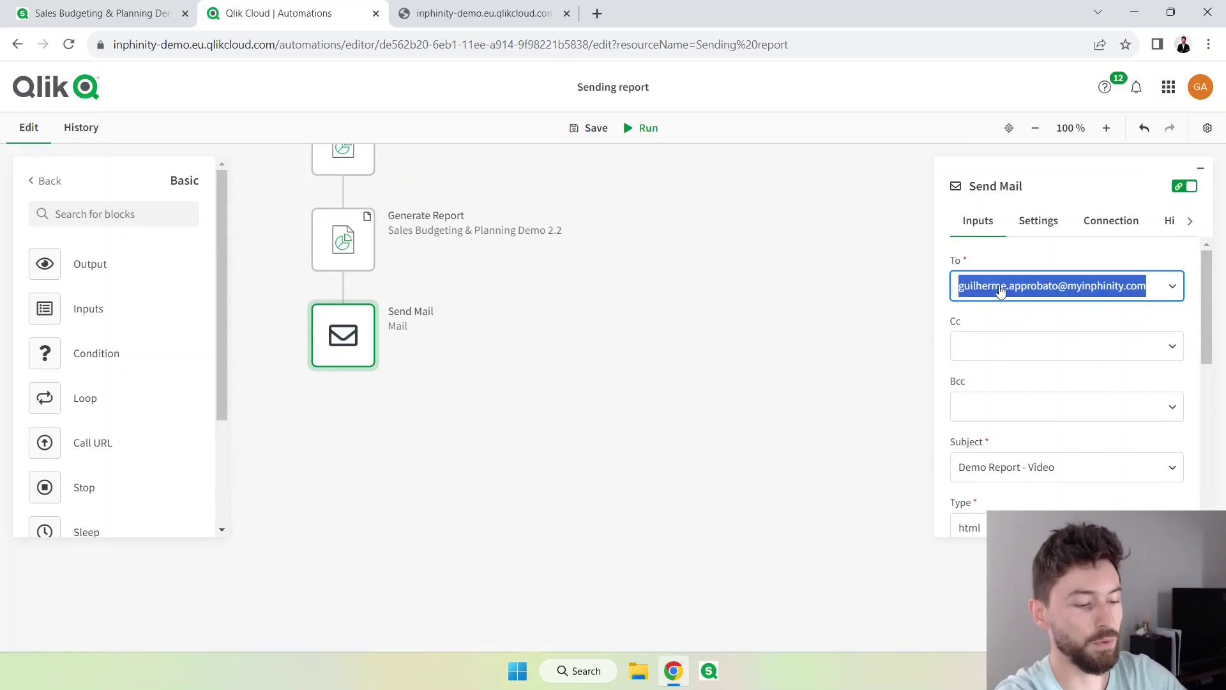
key(BackSpace)
click(1031, 288)
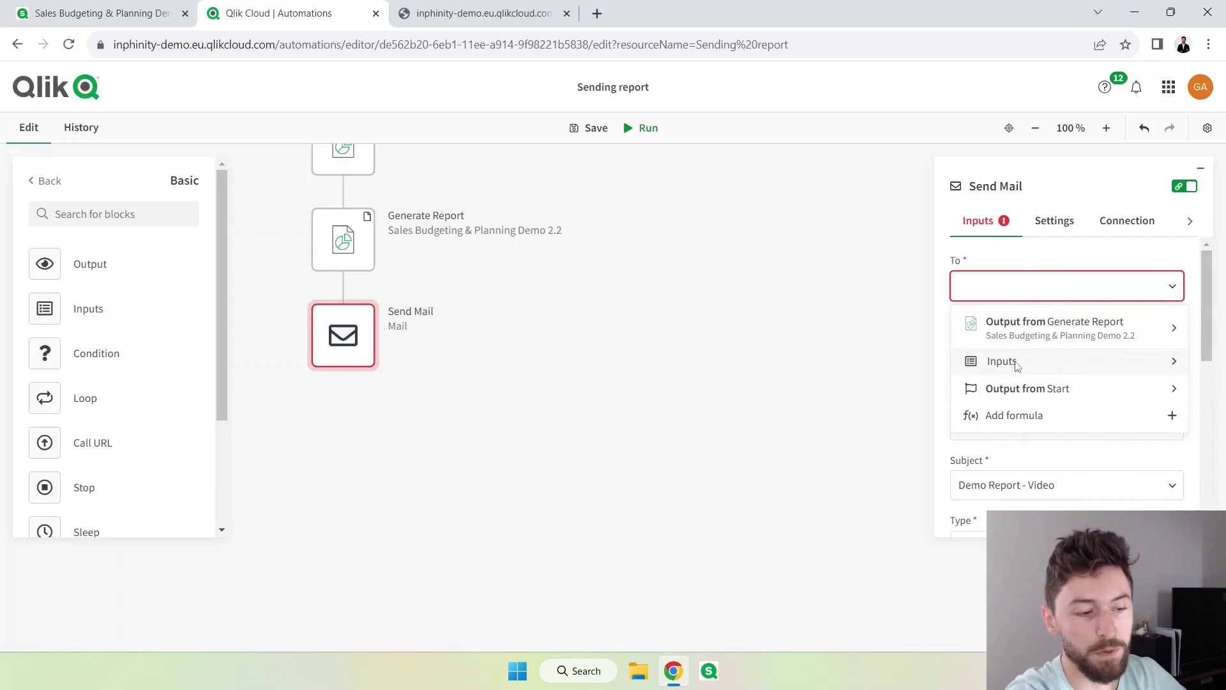
scroll(549, 384, up, 3)
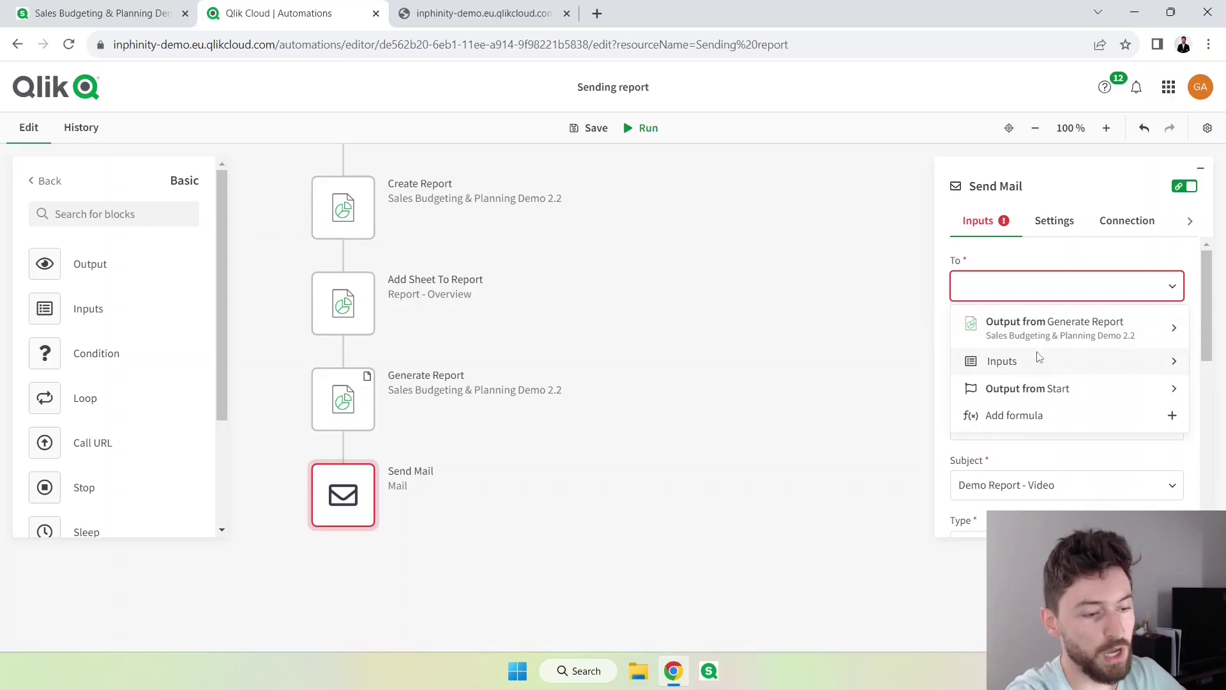
scroll(498, 416, up, 3)
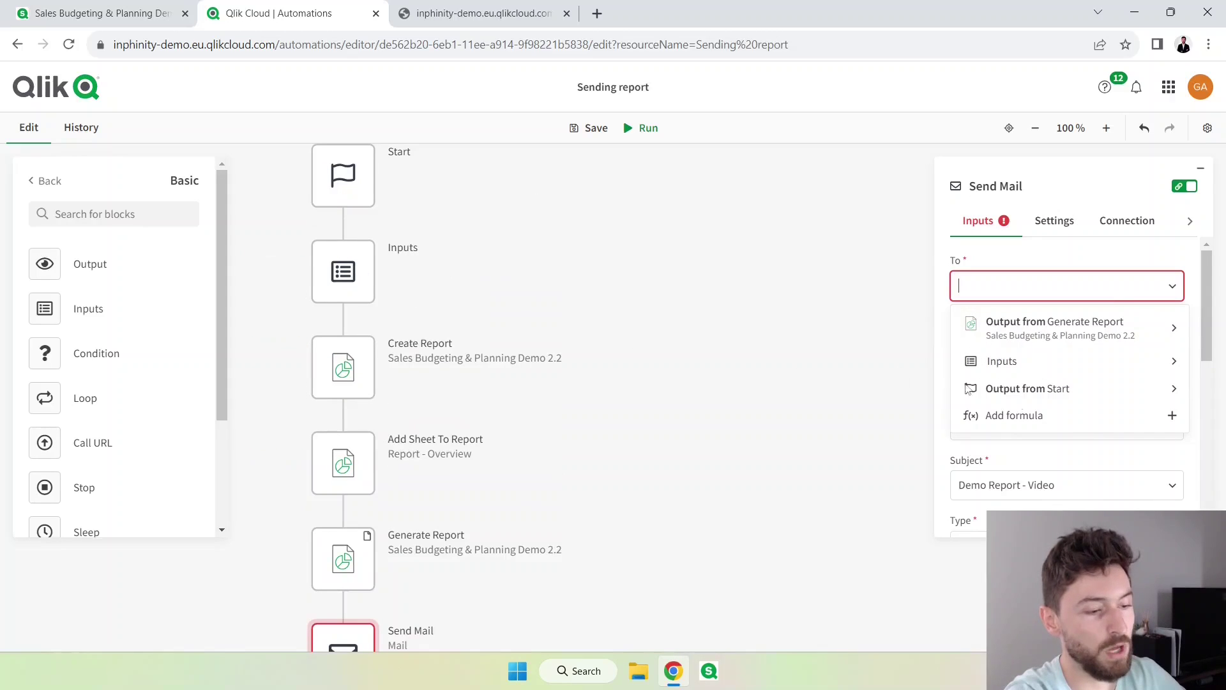
click(1021, 367)
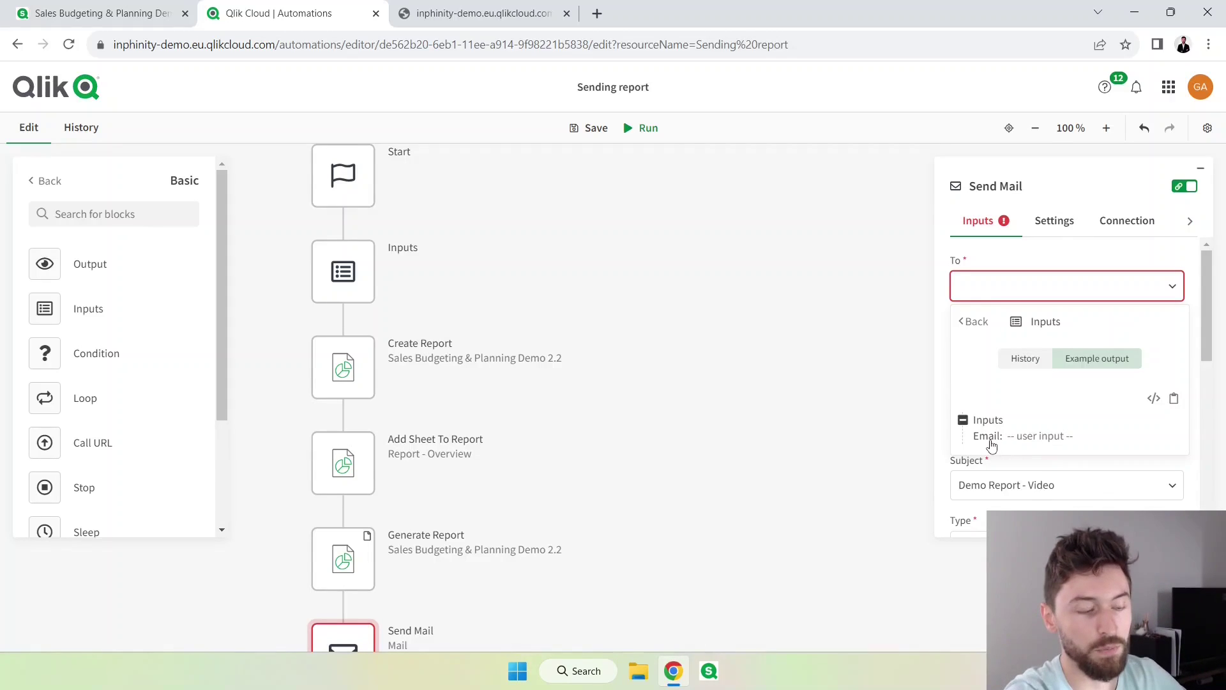
click(990, 438)
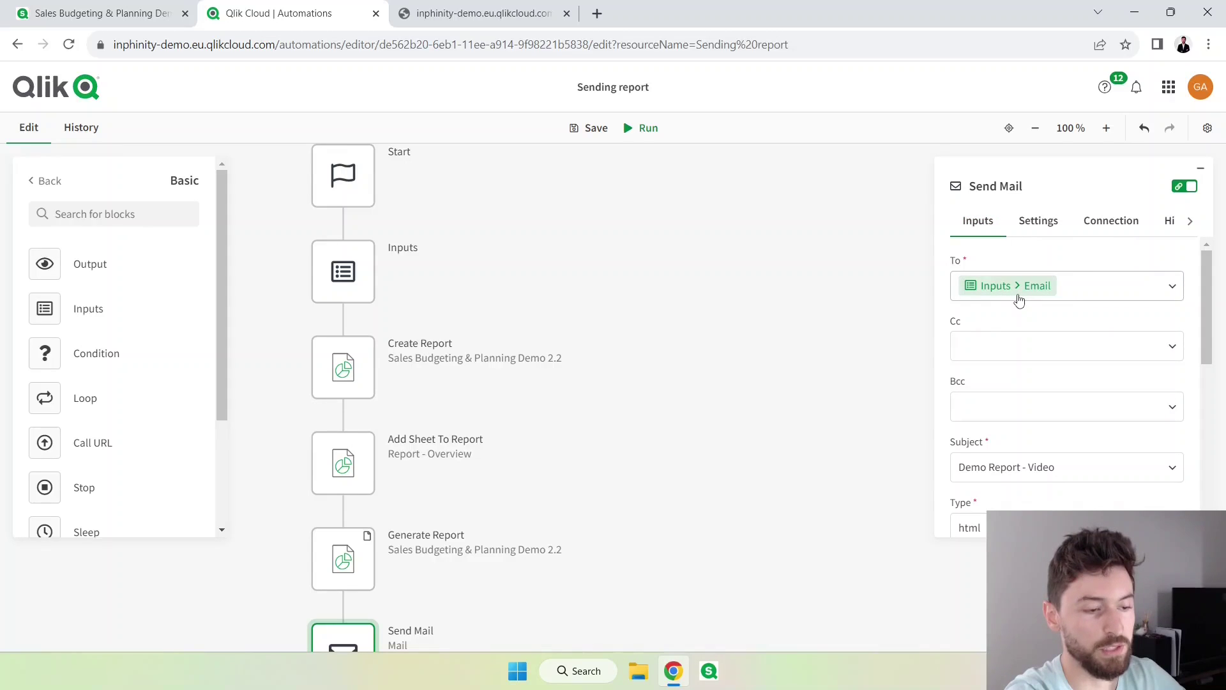
Save and run the automation, submitting a recipient email address so every block executes once.
click(589, 130)
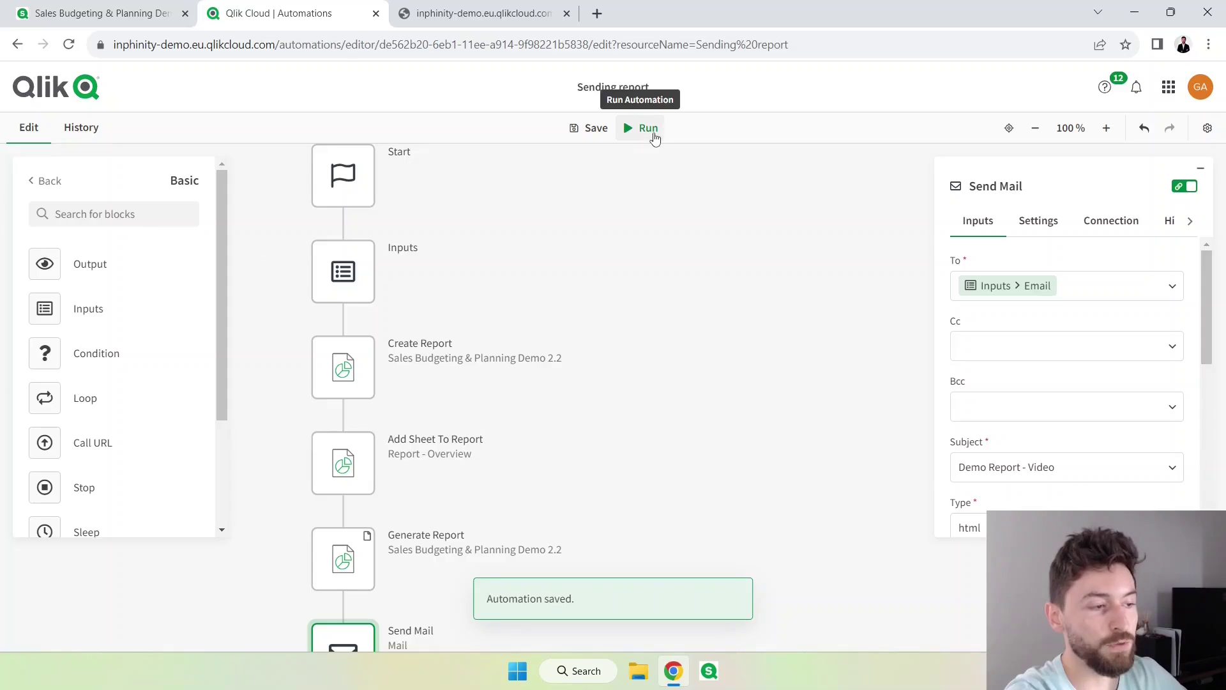
click(648, 130)
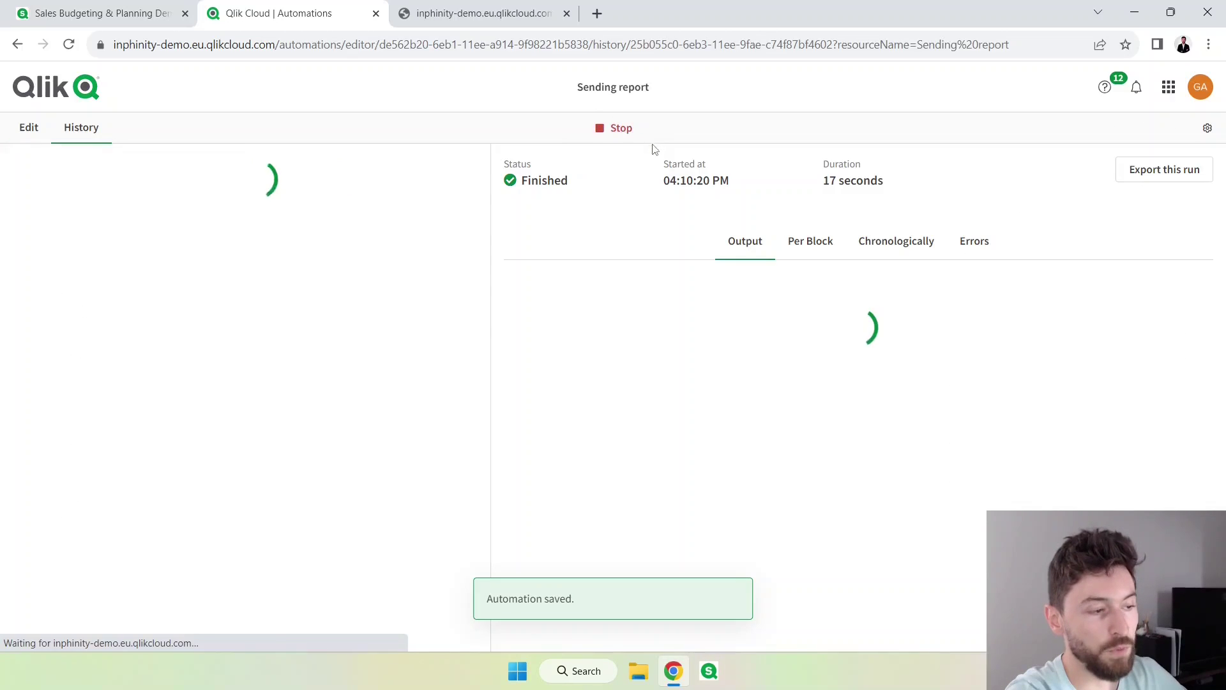
click(88, 237)
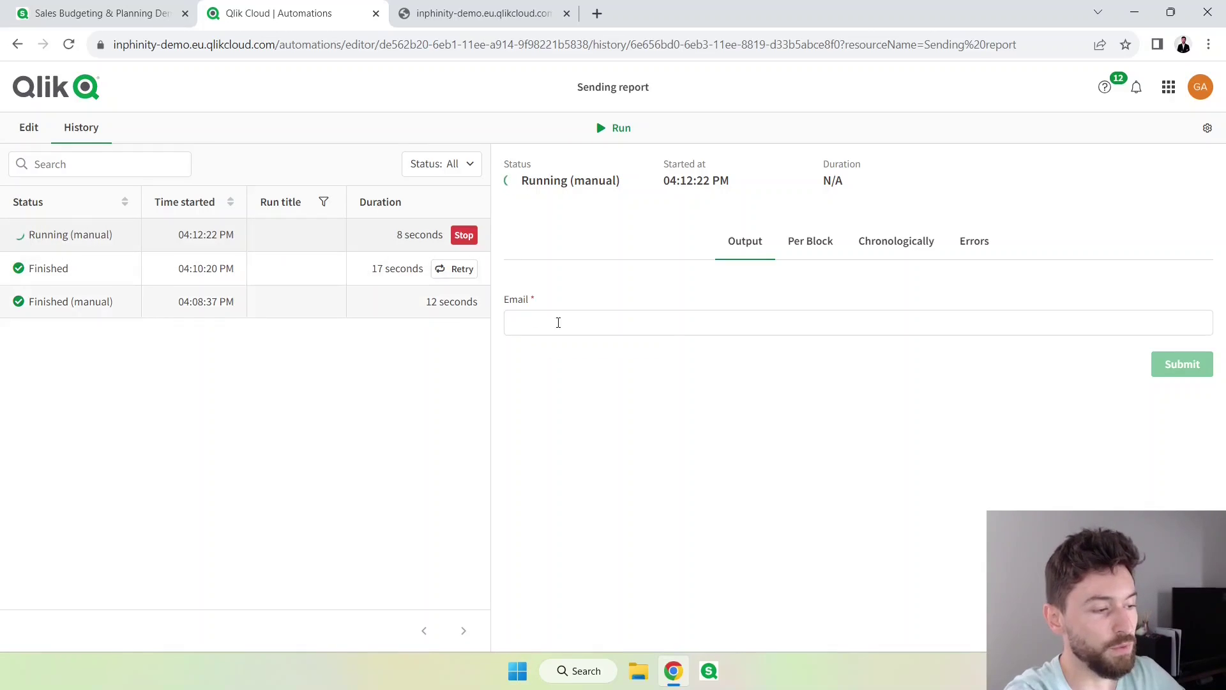
click(557, 329)
text(g)
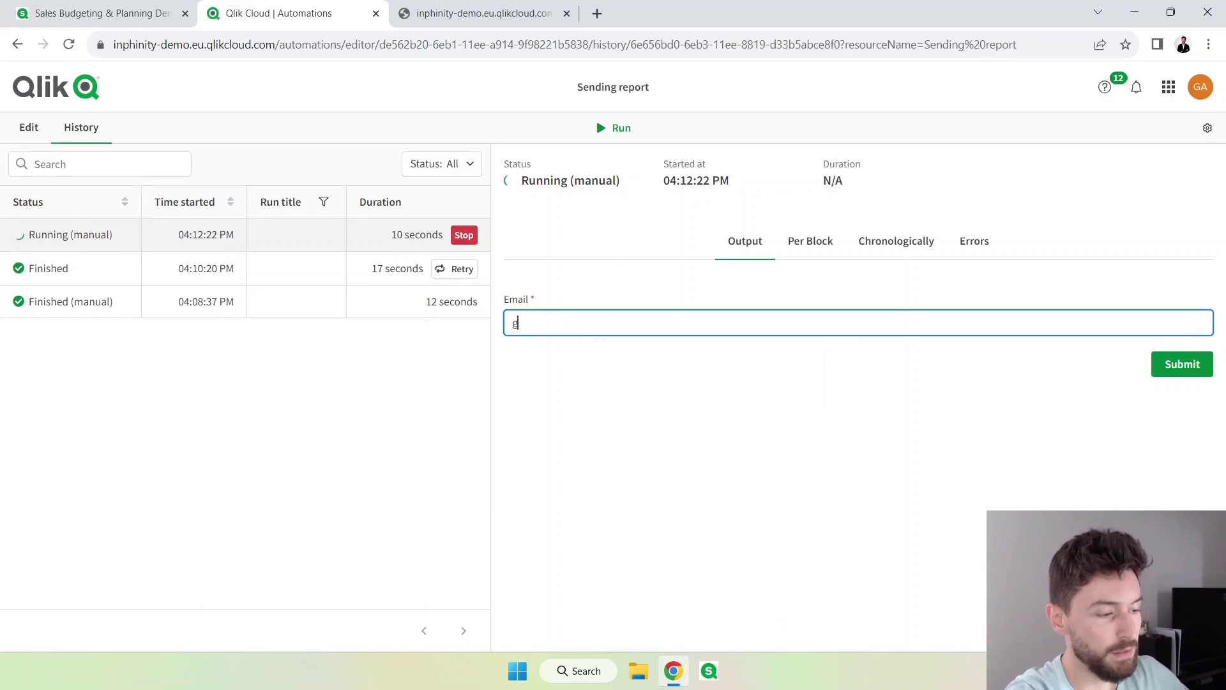
click(688, 391)
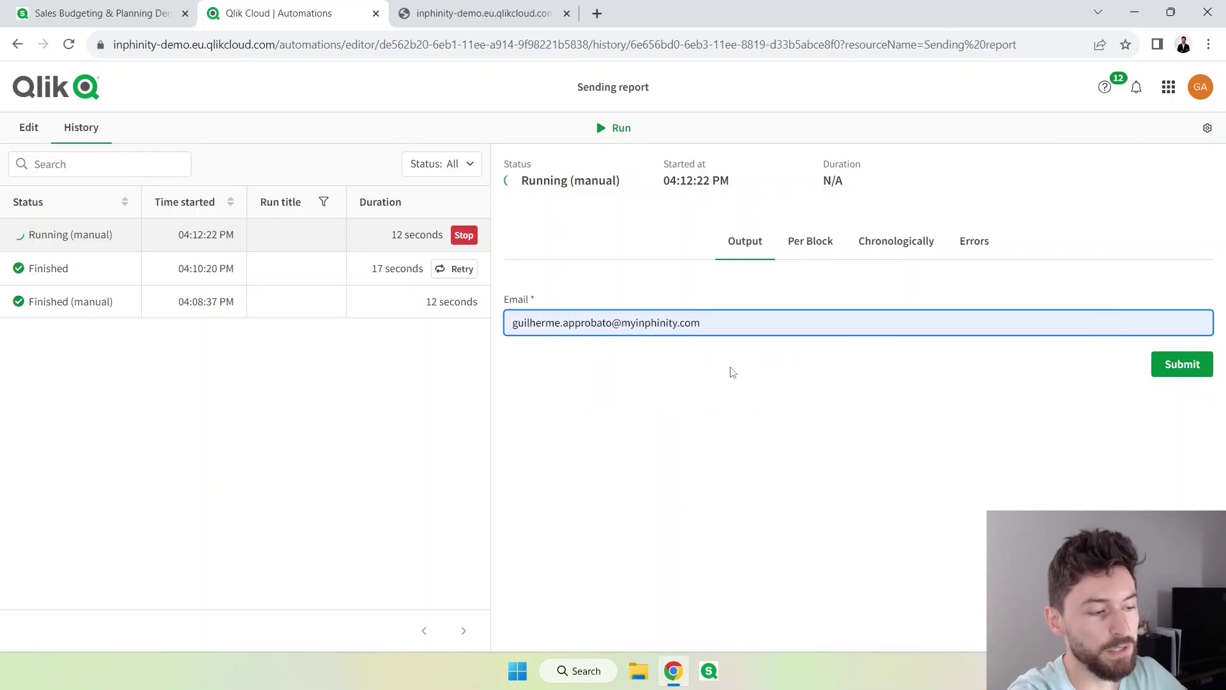
click(1175, 367)
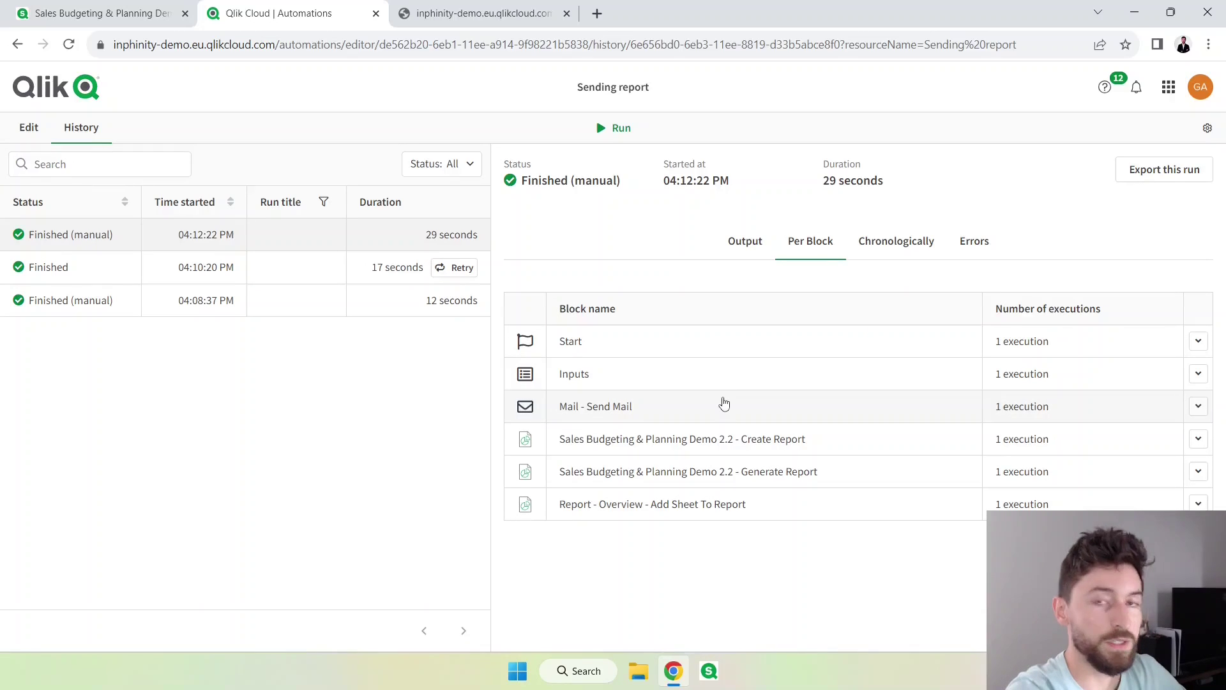
Select and copy the Start block's GET example webhook URL, from https through &email=.
click(34, 136)
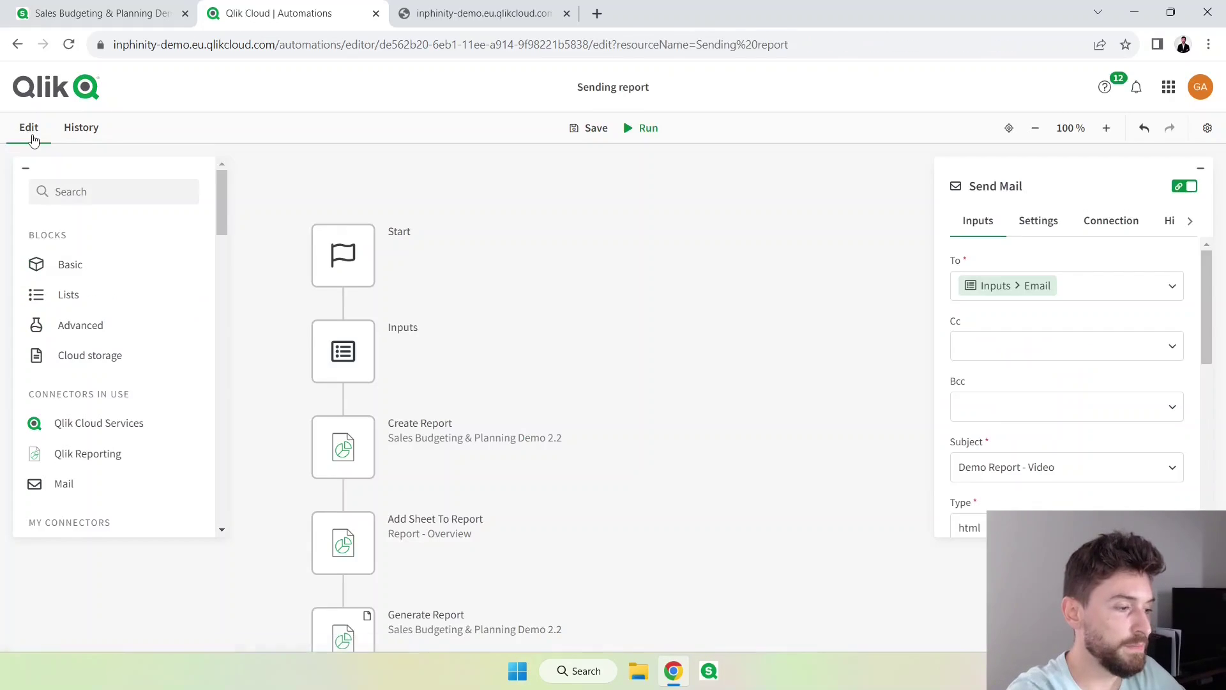
click(345, 254)
scroll(1030, 403, down, 4)
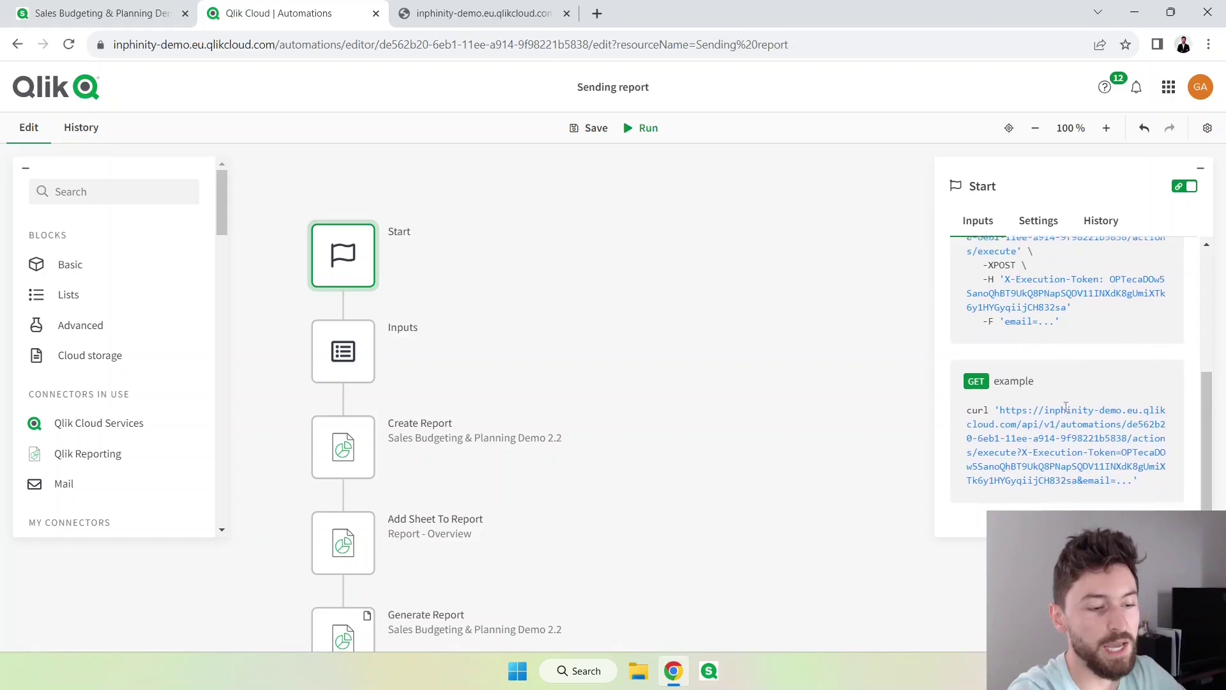
drag(1002, 405, 1115, 481)
key(ctrl+c)
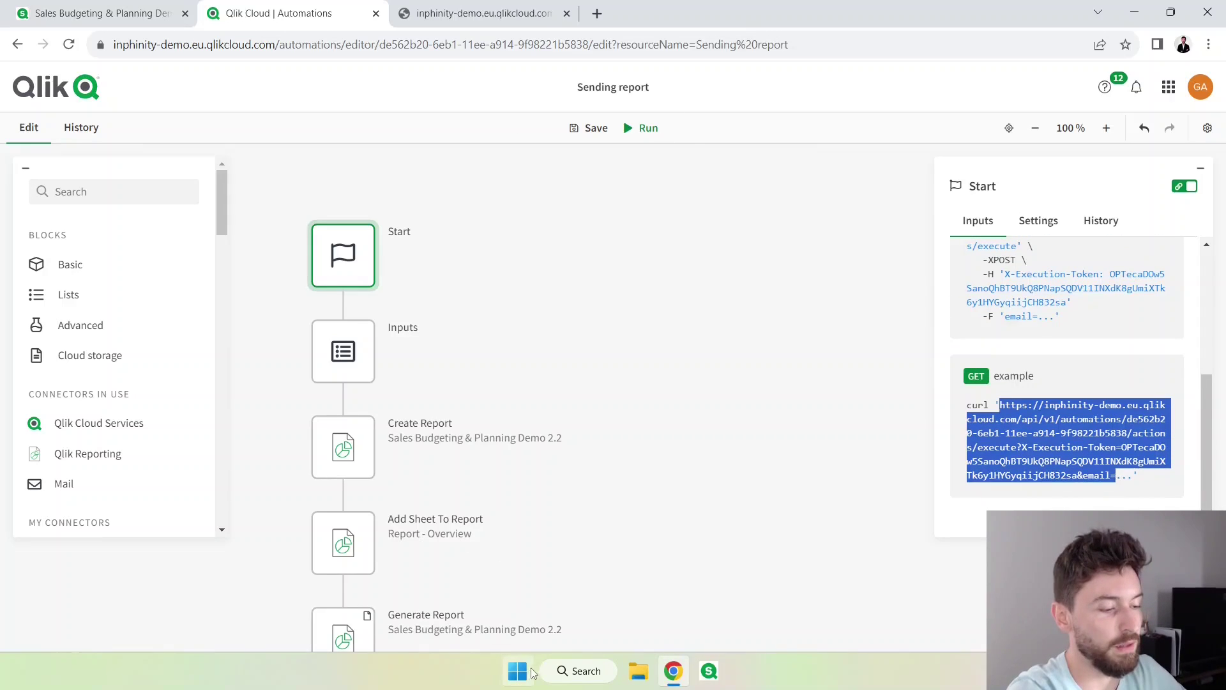
click(517, 671)
click(502, 268)
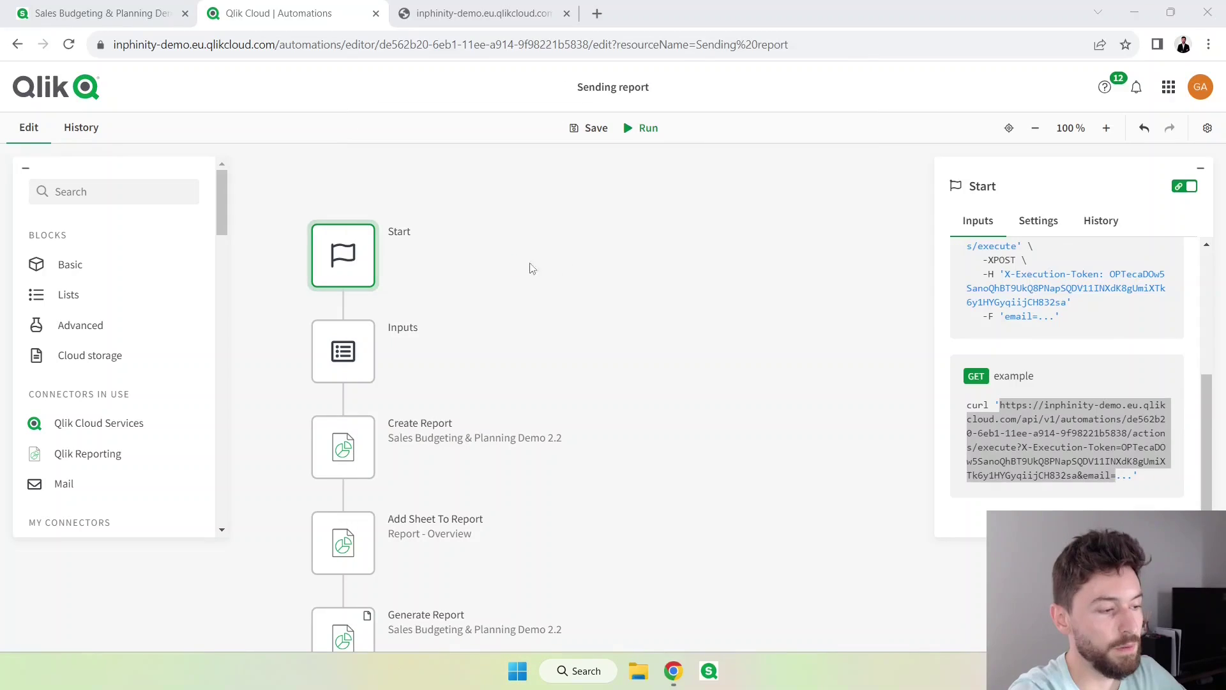
Paste the GET webhook URL ending in &email= into Notepad and select all of it.
key(ctrl+v)
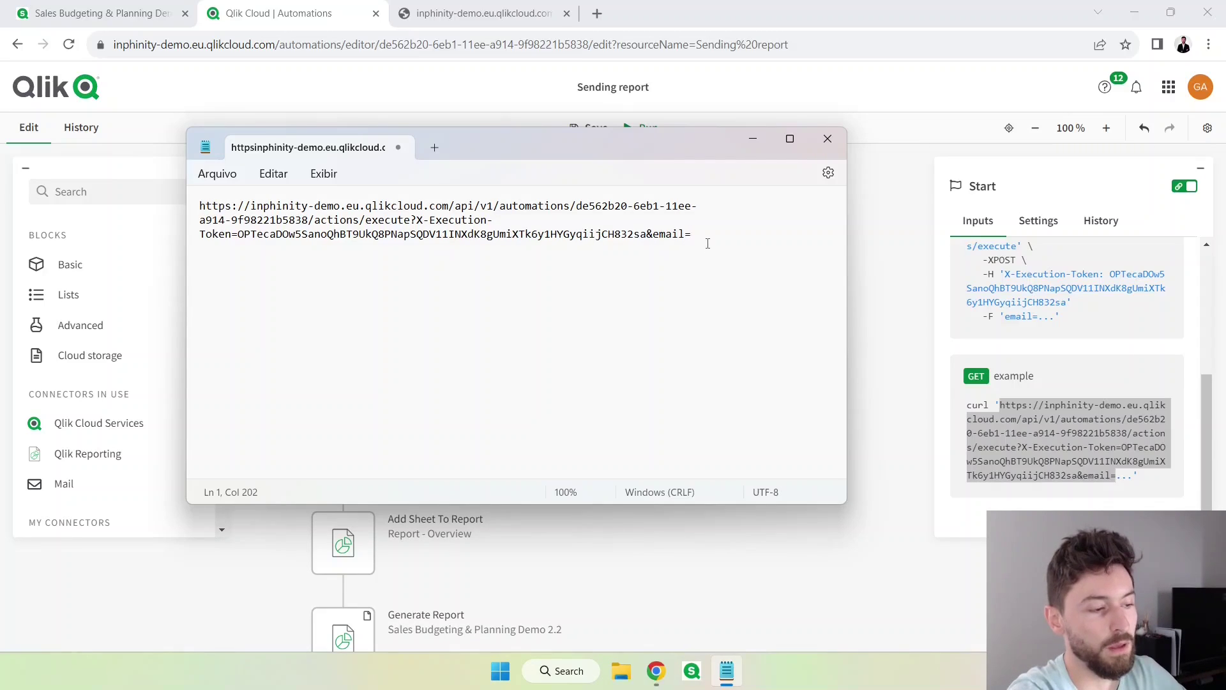
key(ctrl+a)
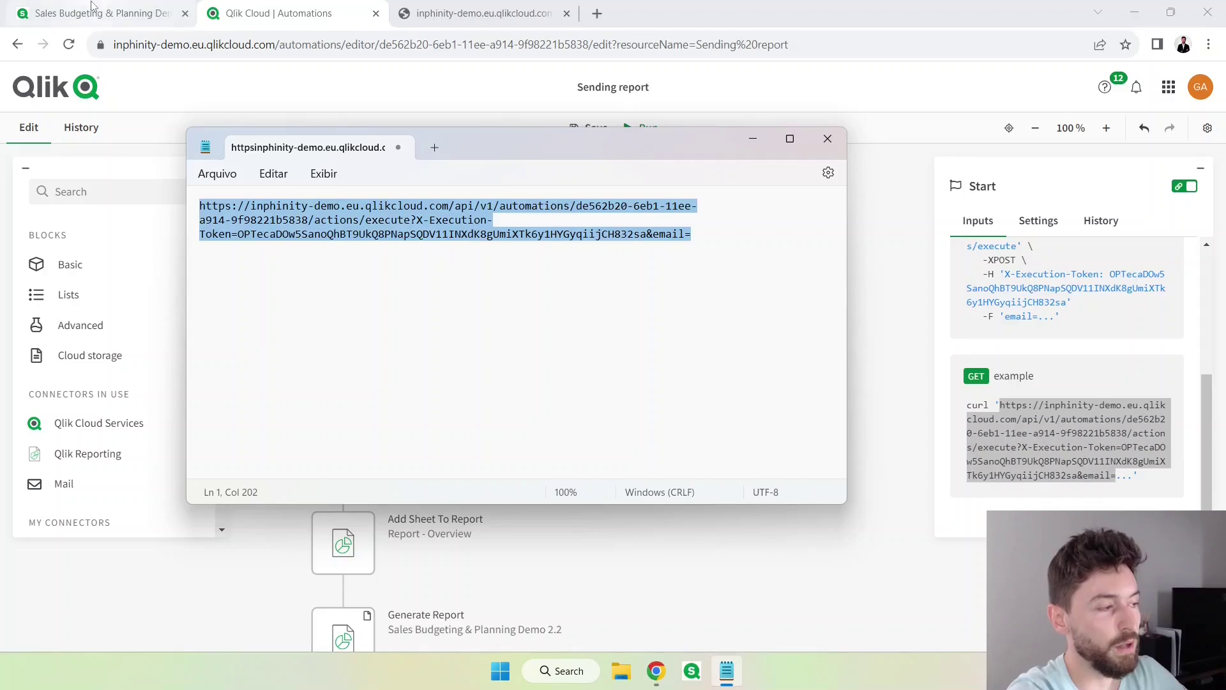
Narrow the Plan by Month and Product Group line chart on Report - Overview.
click(102, 13)
click(347, 250)
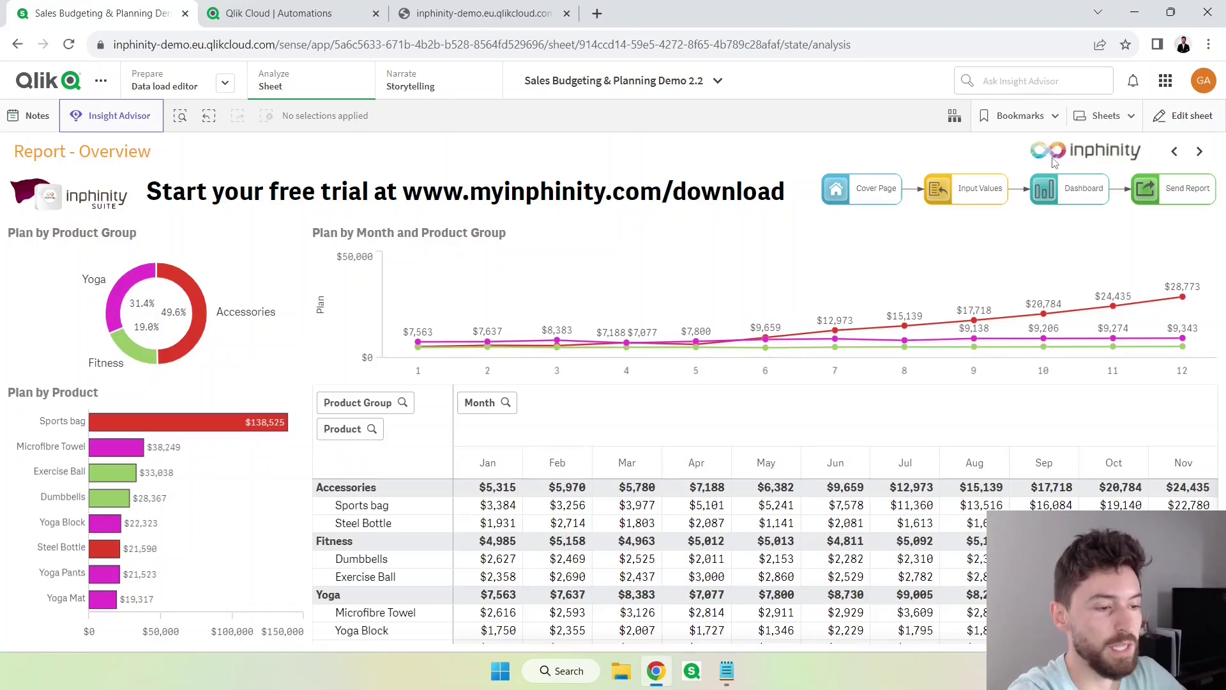
click(1178, 116)
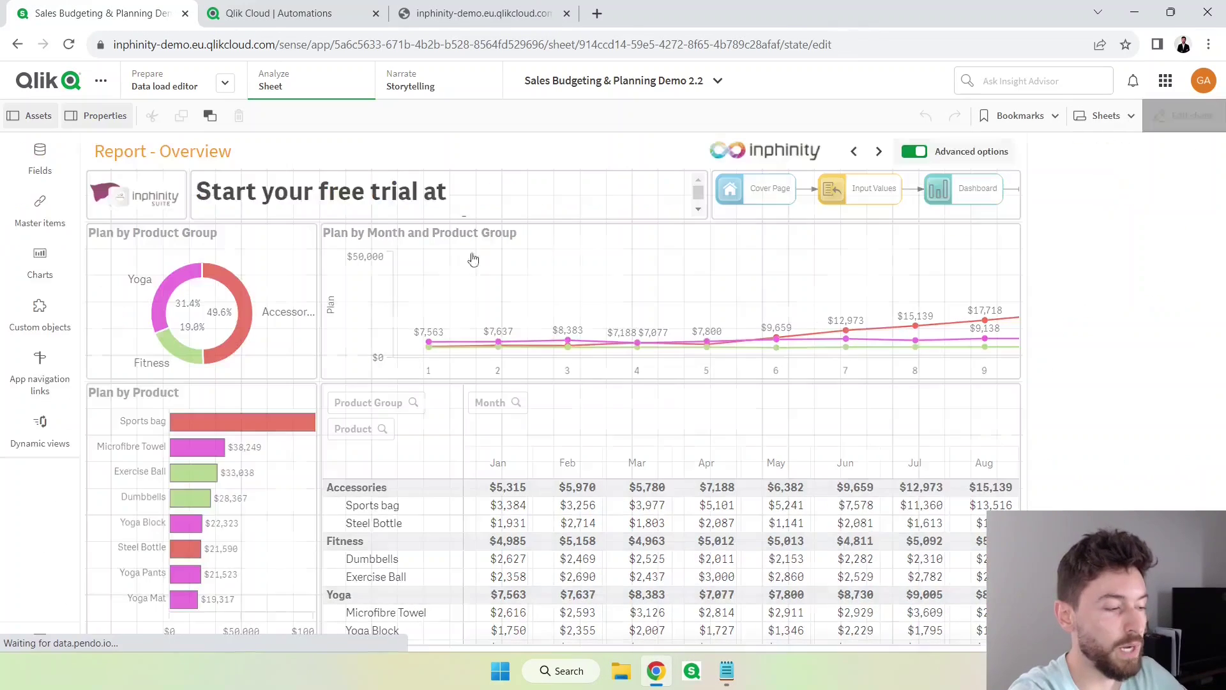
click(361, 311)
drag(320, 299, 591, 296)
click(477, 300)
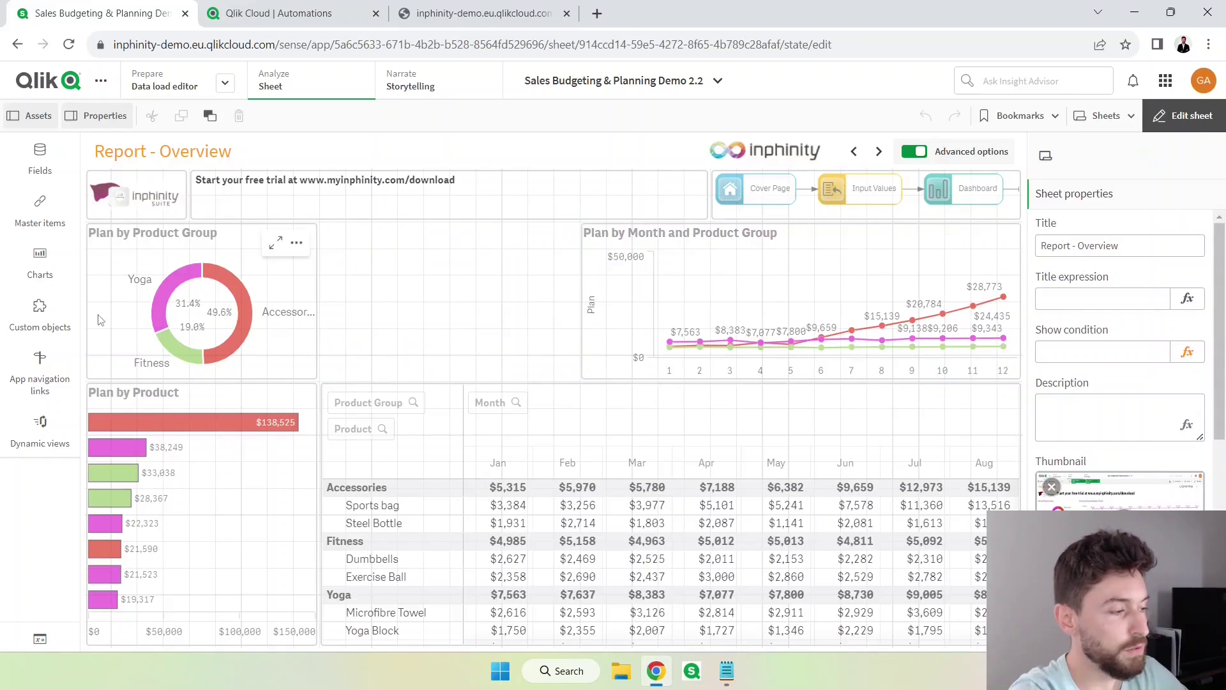
click(40, 262)
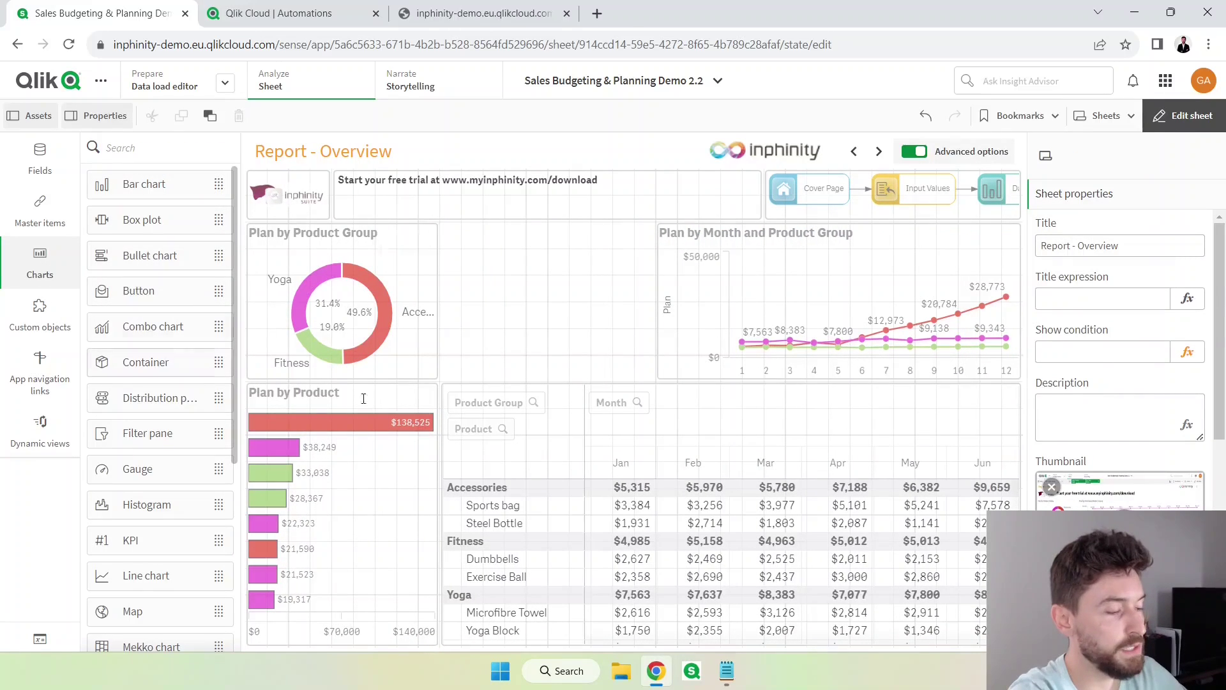
Open the Send report to prompt on the Planning with Forms sheet for reference.
click(1102, 118)
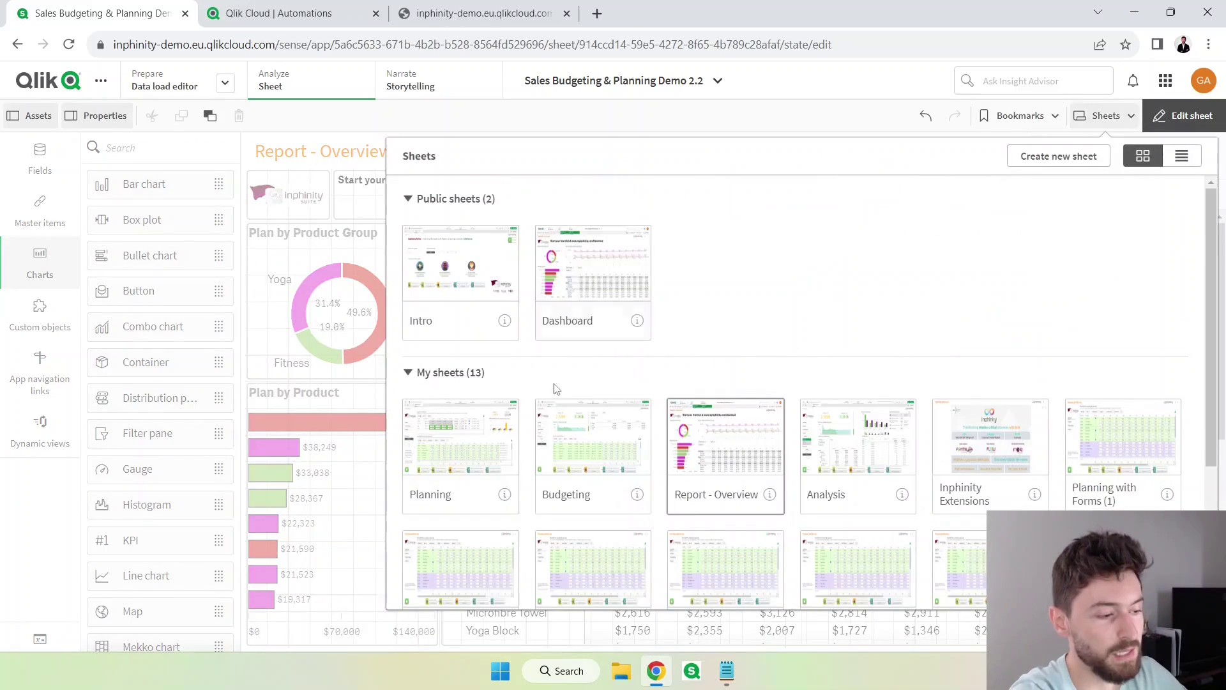
scroll(487, 462, down, 3)
click(488, 511)
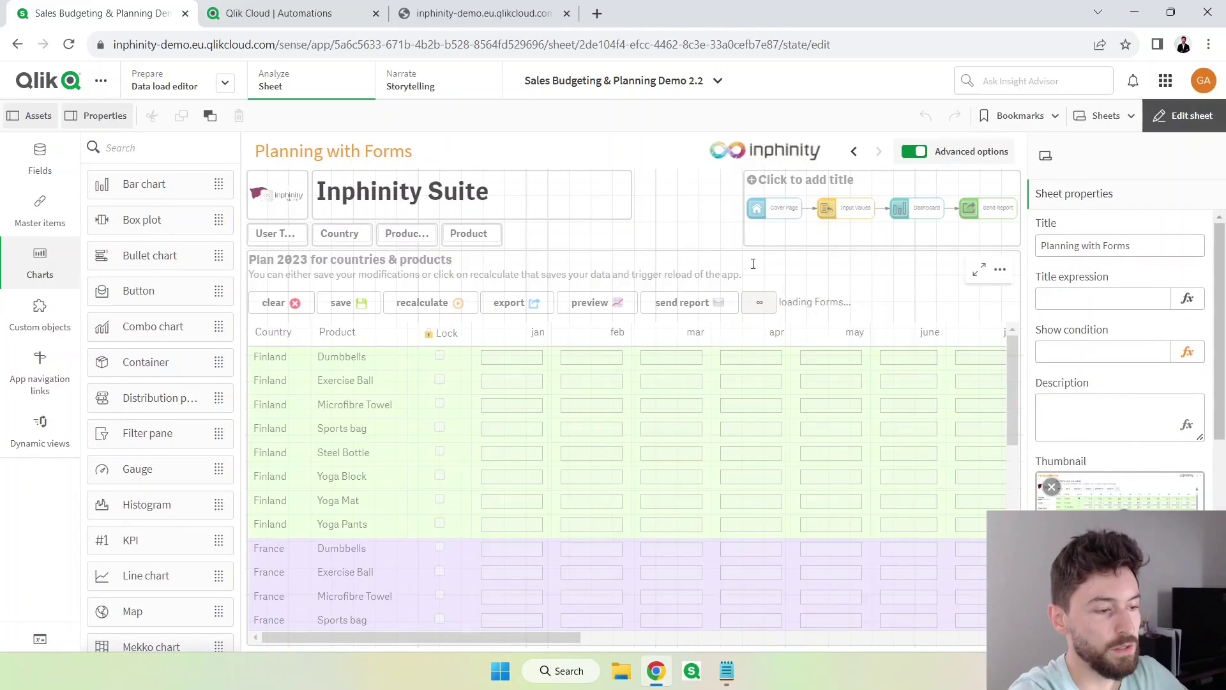
click(883, 297)
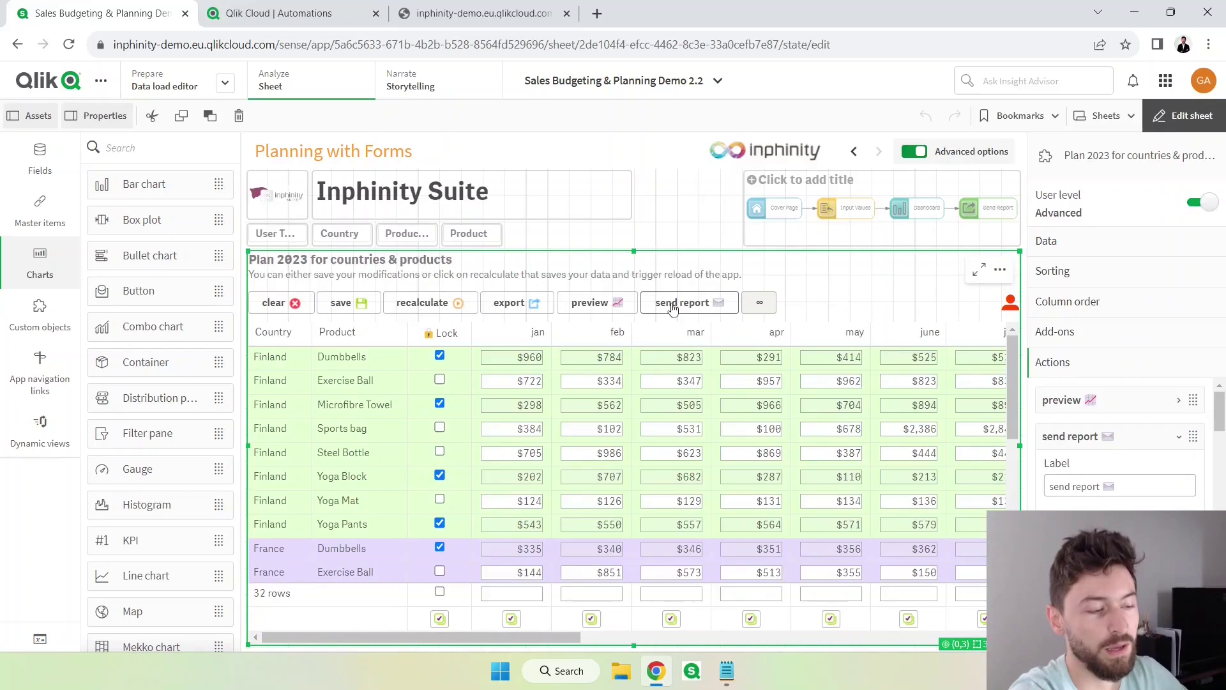
click(1172, 121)
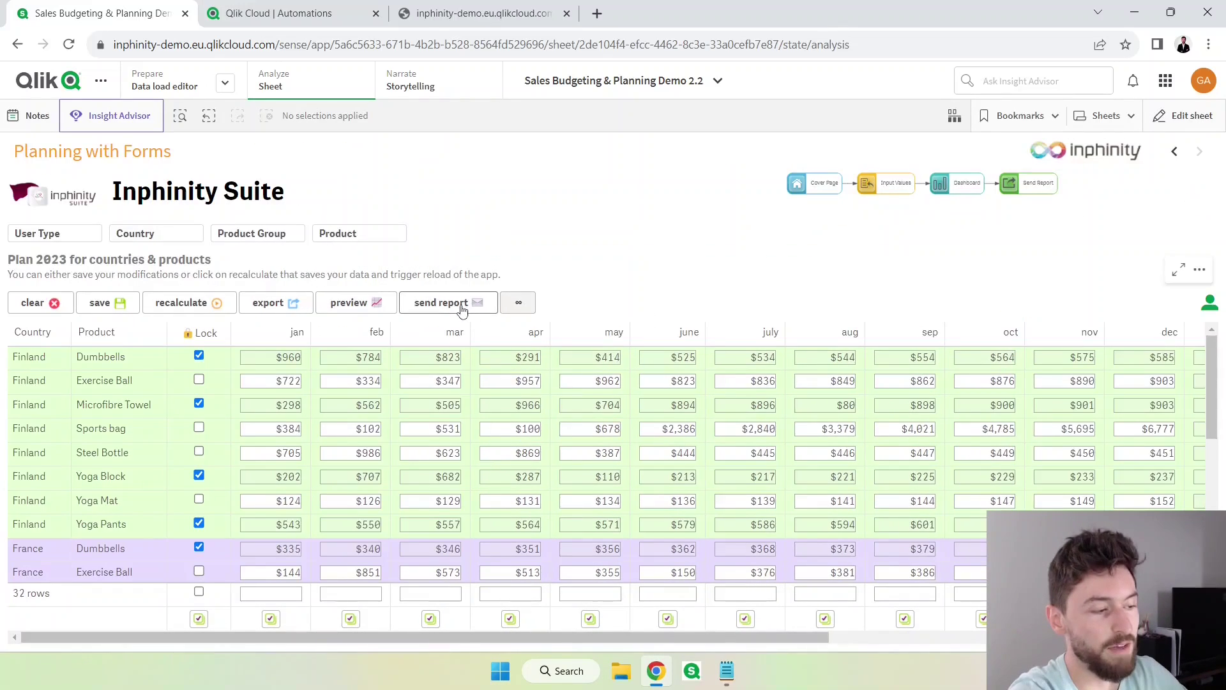
click(515, 302)
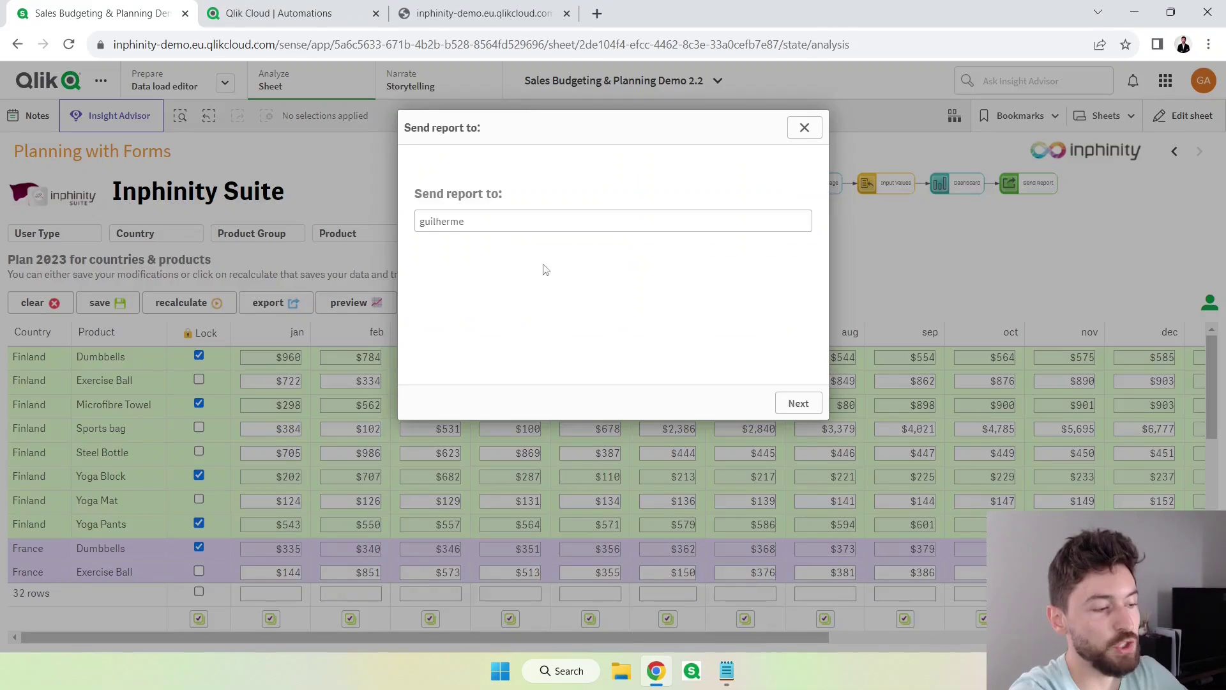
click(480, 222)
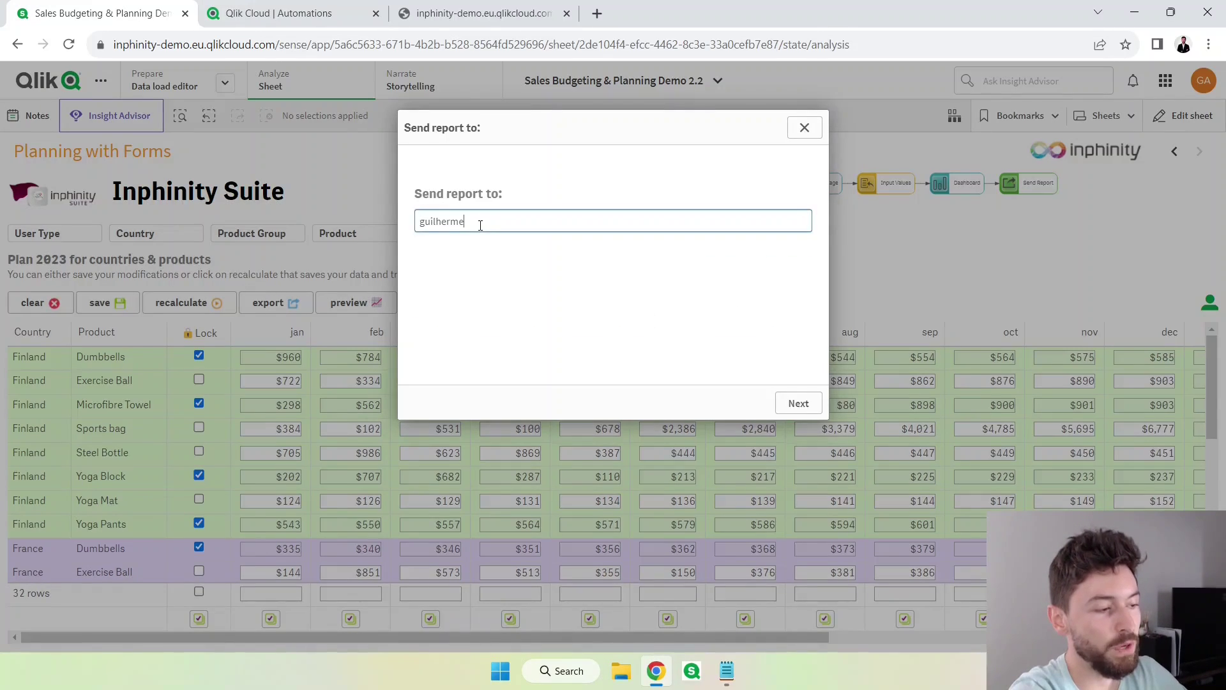
Close the Send report prompt and return to Report - Overview in edit mode.
click(804, 128)
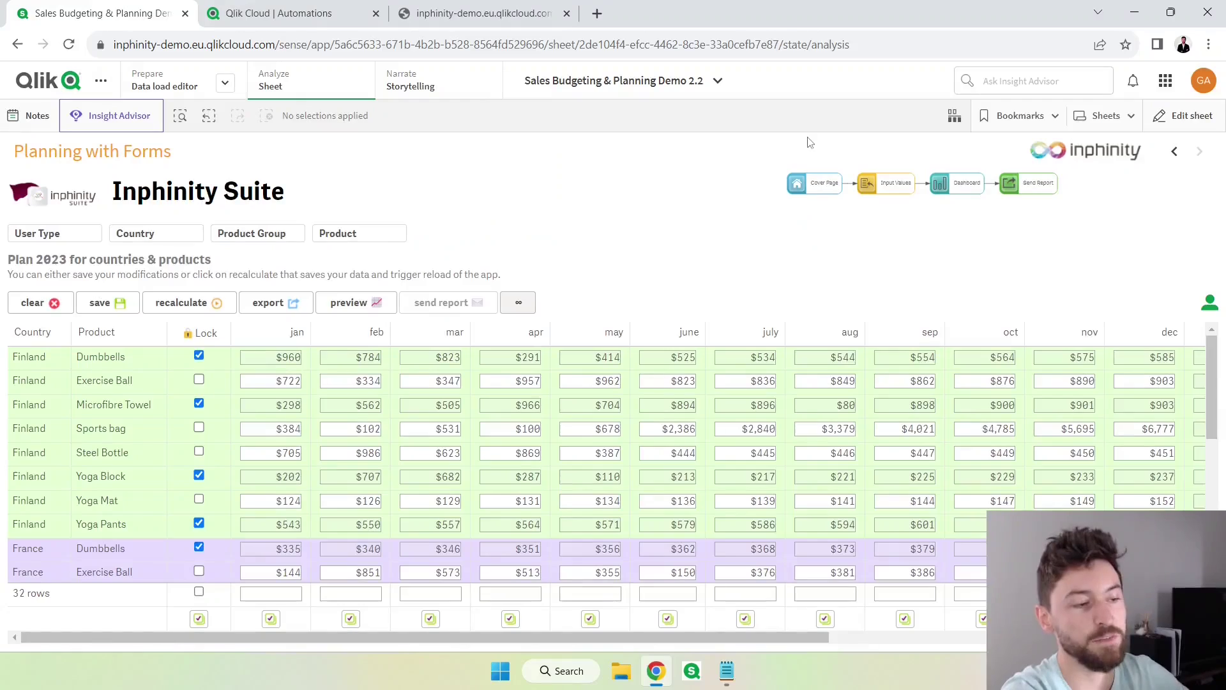
click(1118, 121)
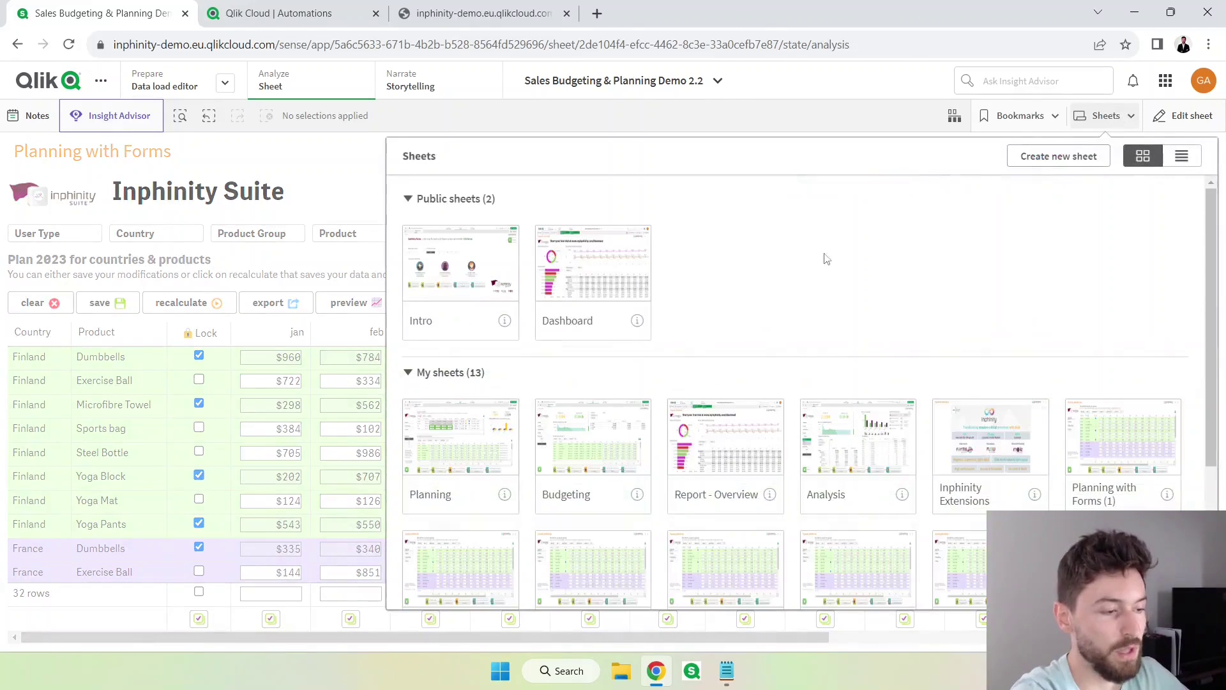
click(741, 429)
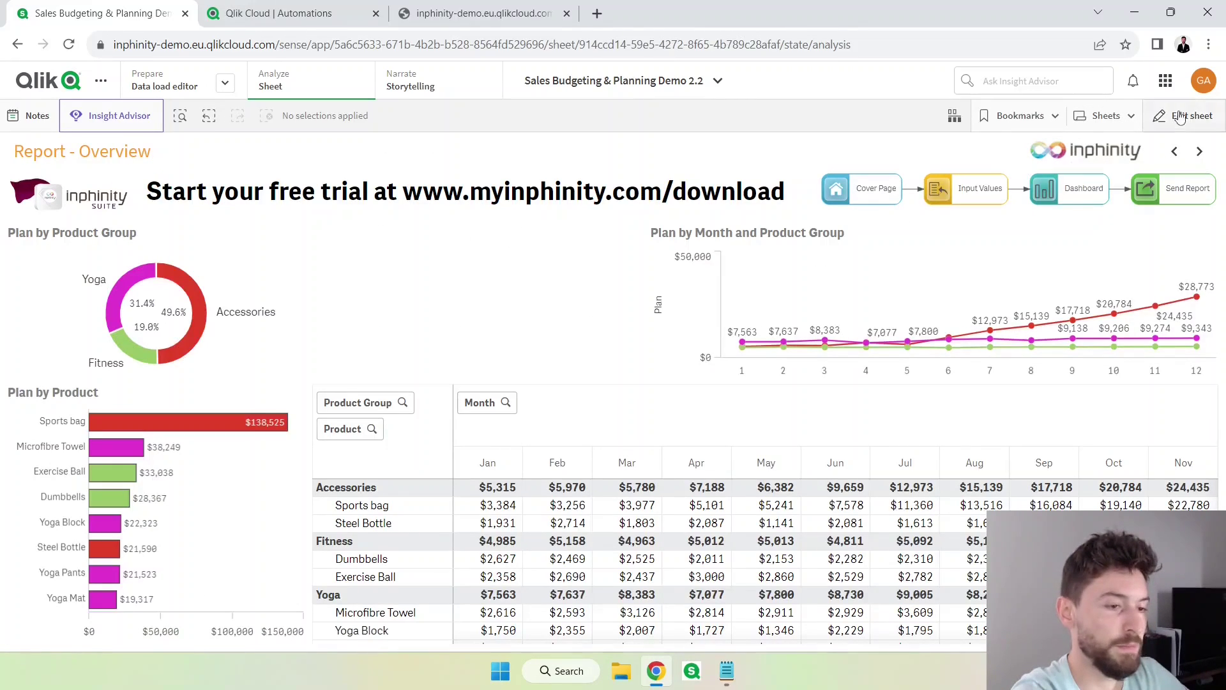
click(1182, 116)
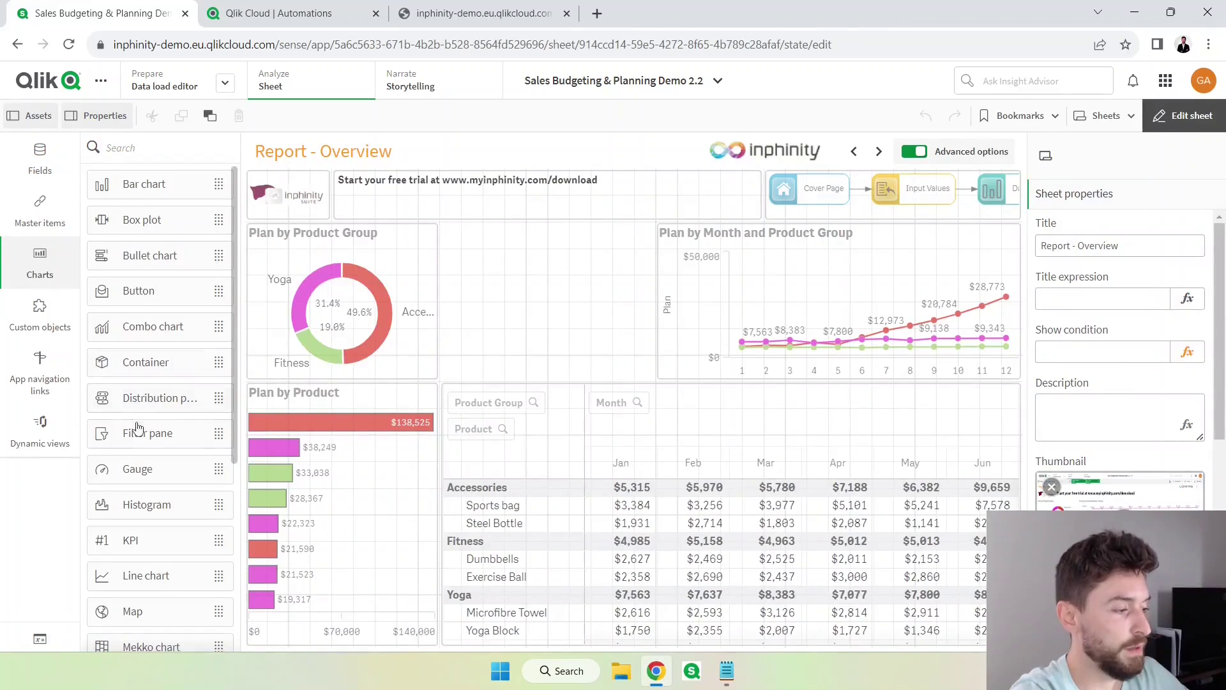
scroll(144, 562, down, 5)
scroll(153, 569, up, 5)
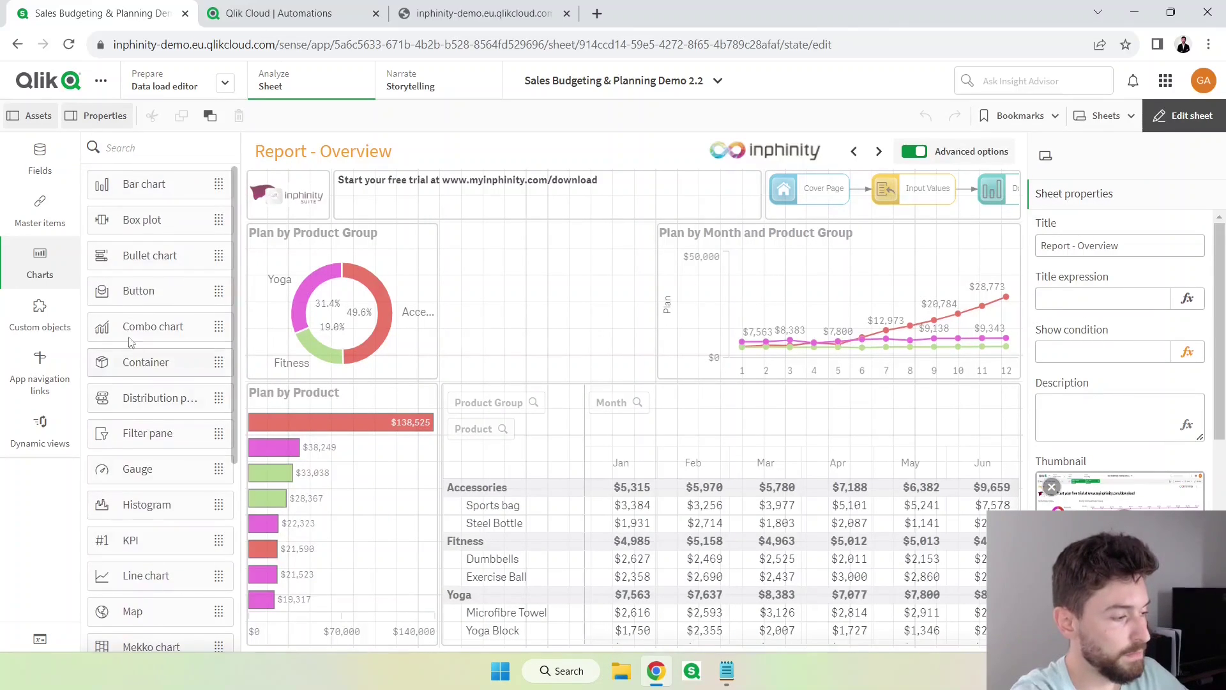
Place a 10x3 Button in the empty middle slot and open the app's variables.
drag(142, 299, 570, 374)
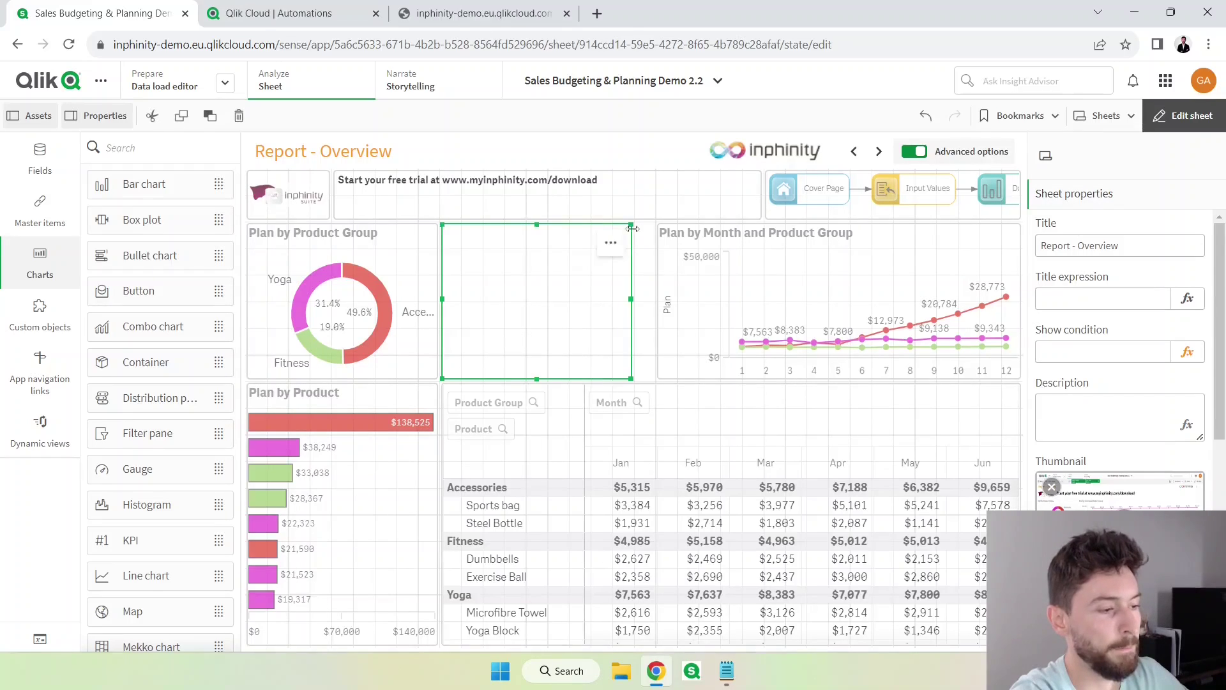
drag(631, 225, 653, 305)
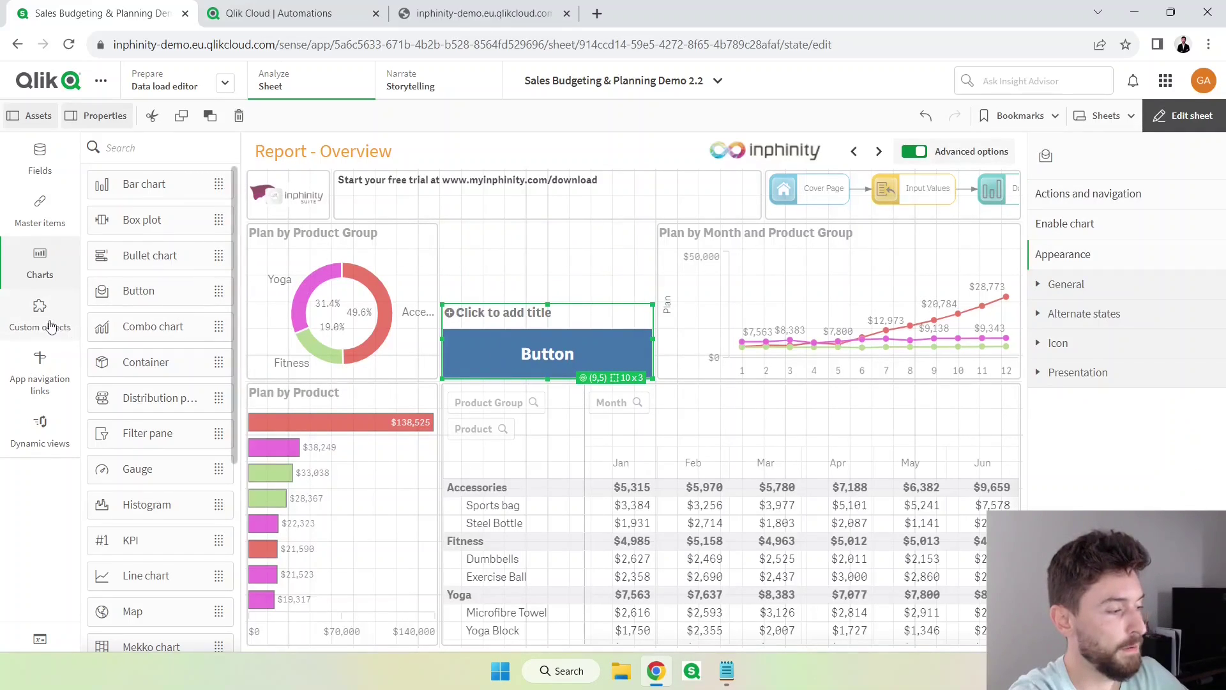
click(51, 326)
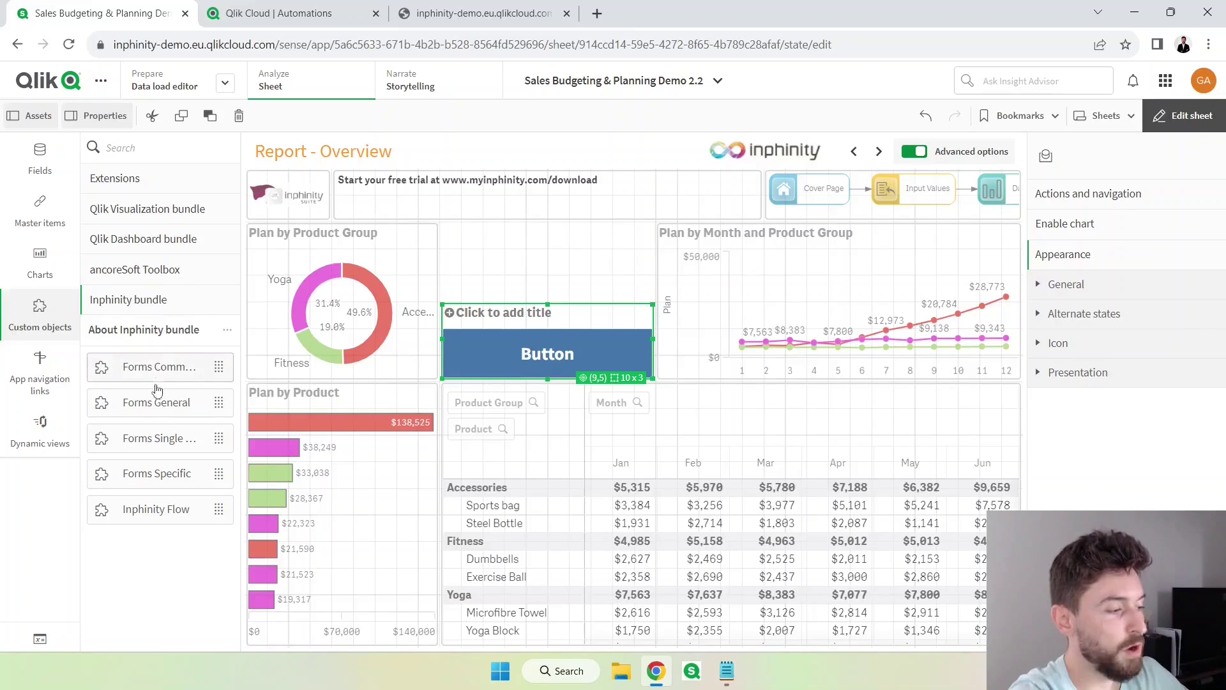
click(49, 641)
Create a new variable named vEmailTest.
click(996, 167)
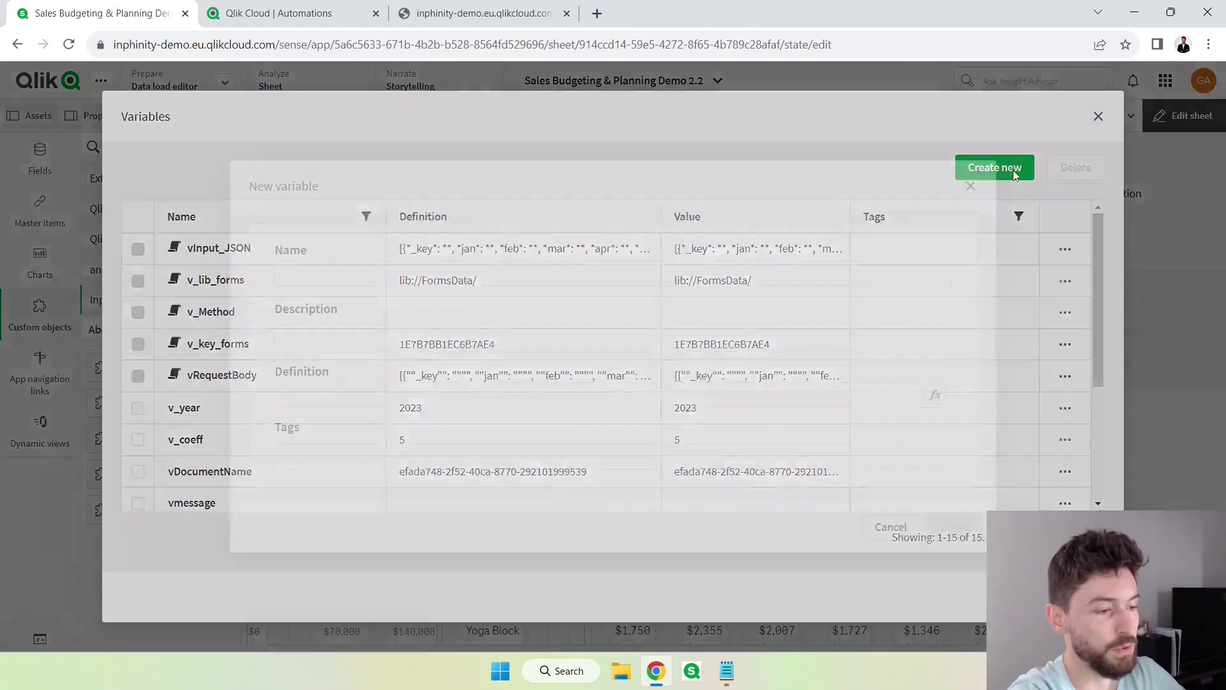
click(545, 278)
text(vEmailTest)
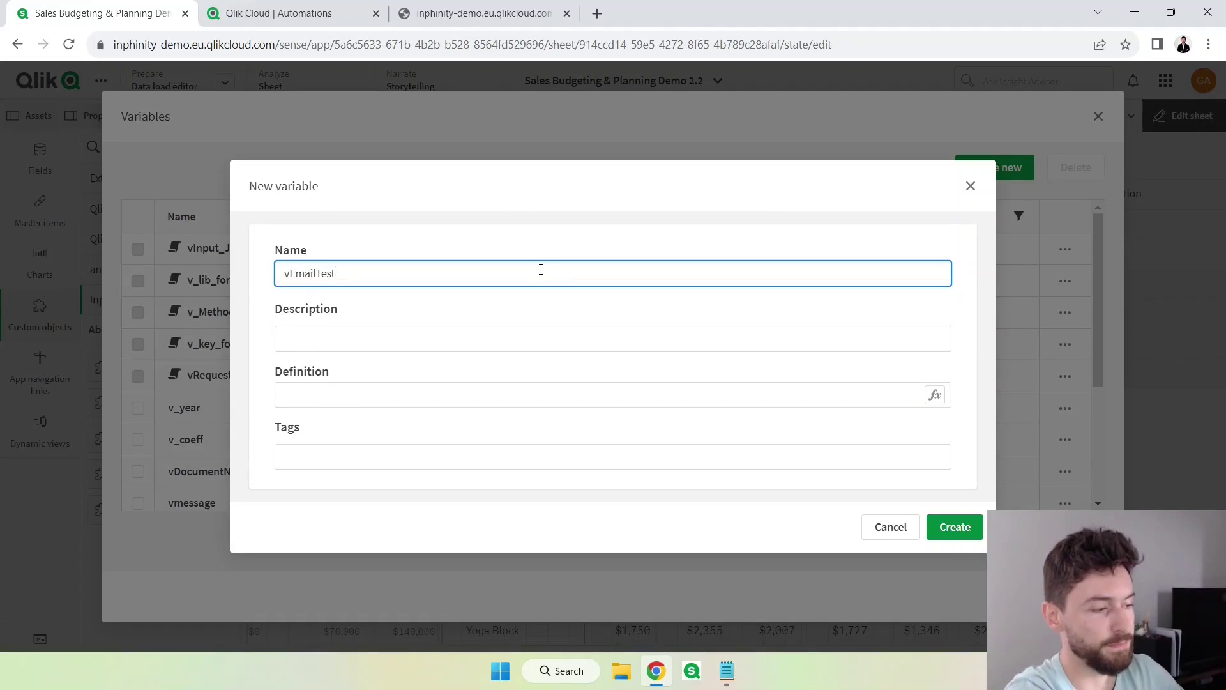
key(Tab)
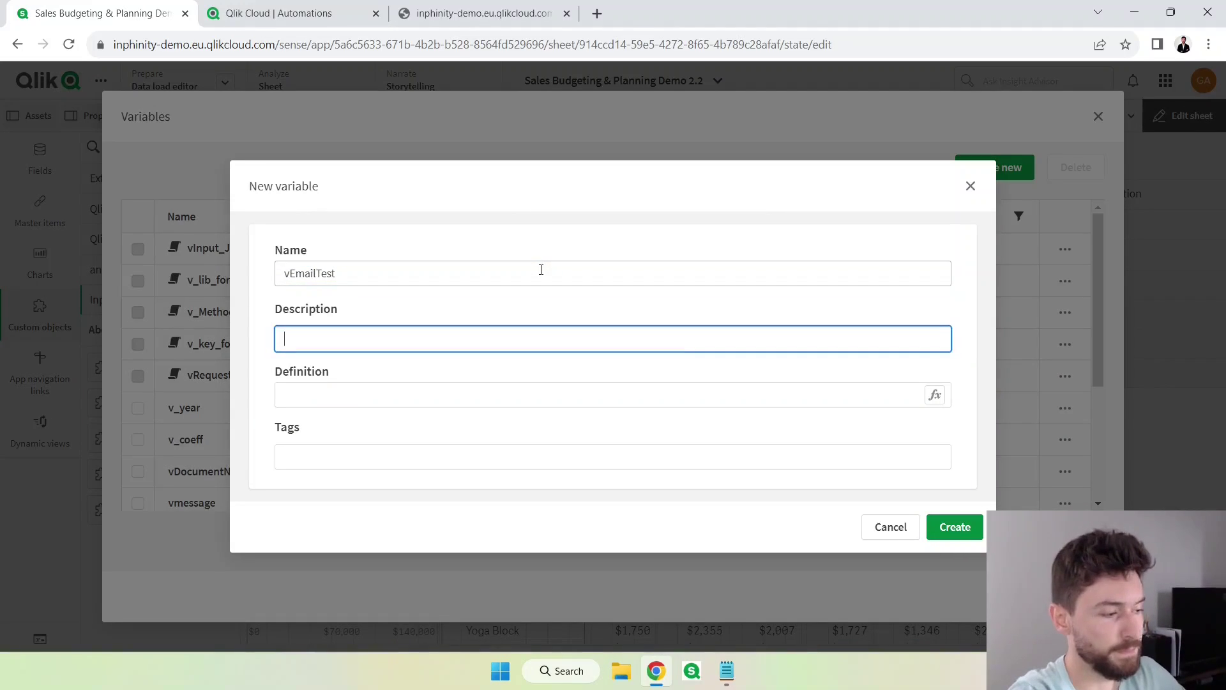
key(Return)
key(Escape)
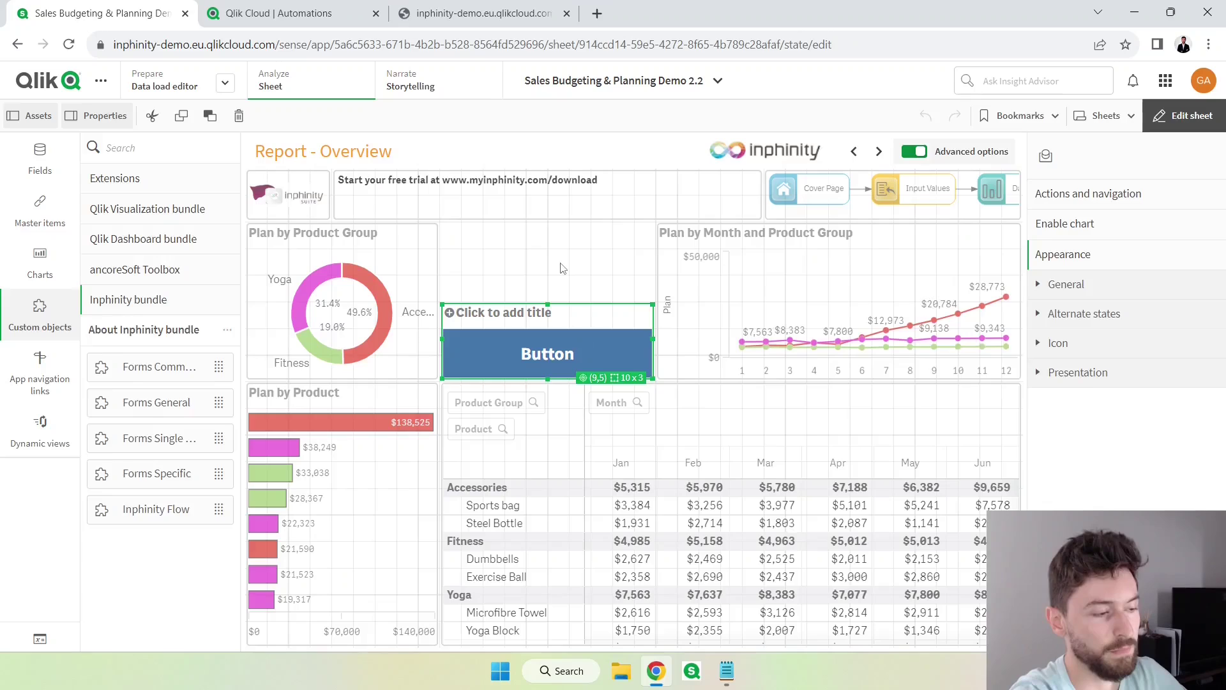
Add a widened Variable input above the button, bound to vEmailTest as an input box.
click(143, 238)
drag(155, 413, 521, 271)
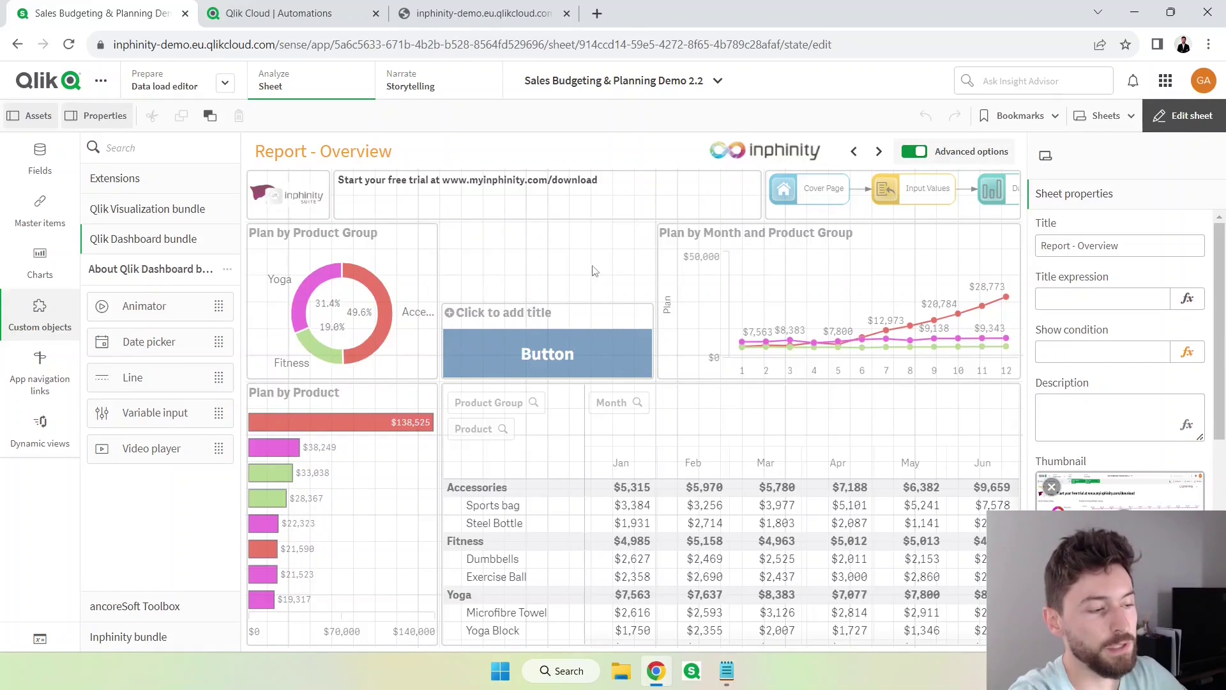
drag(632, 258, 653, 258)
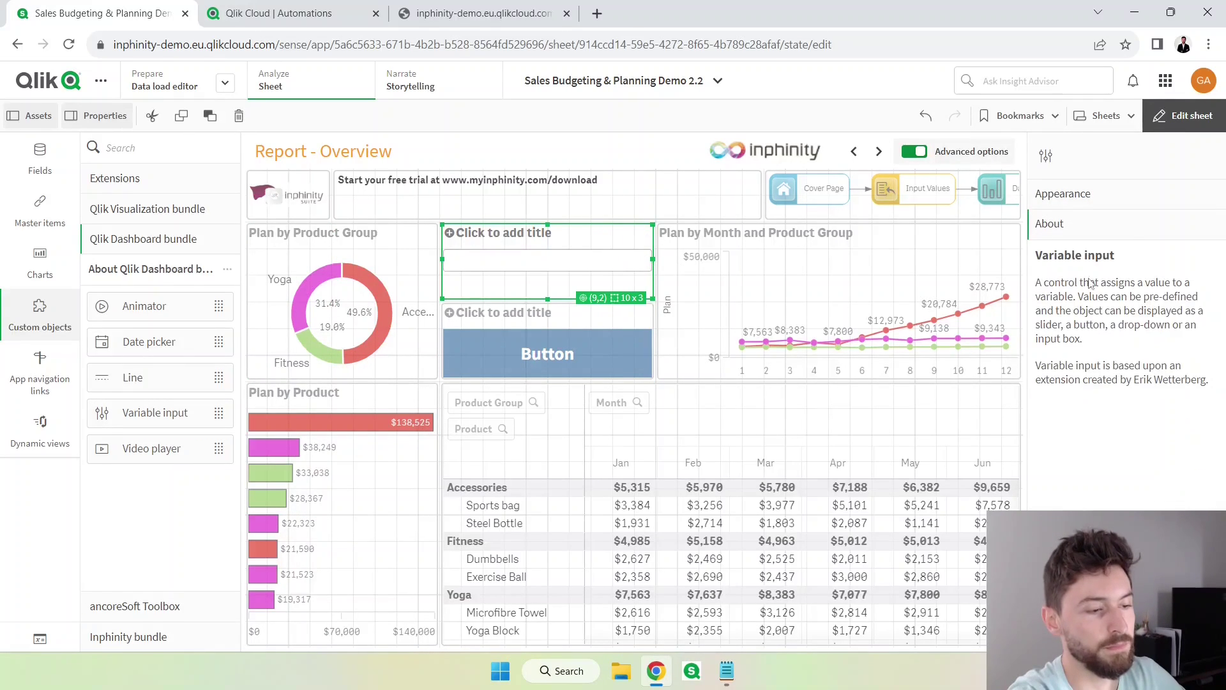
click(1125, 199)
click(1103, 306)
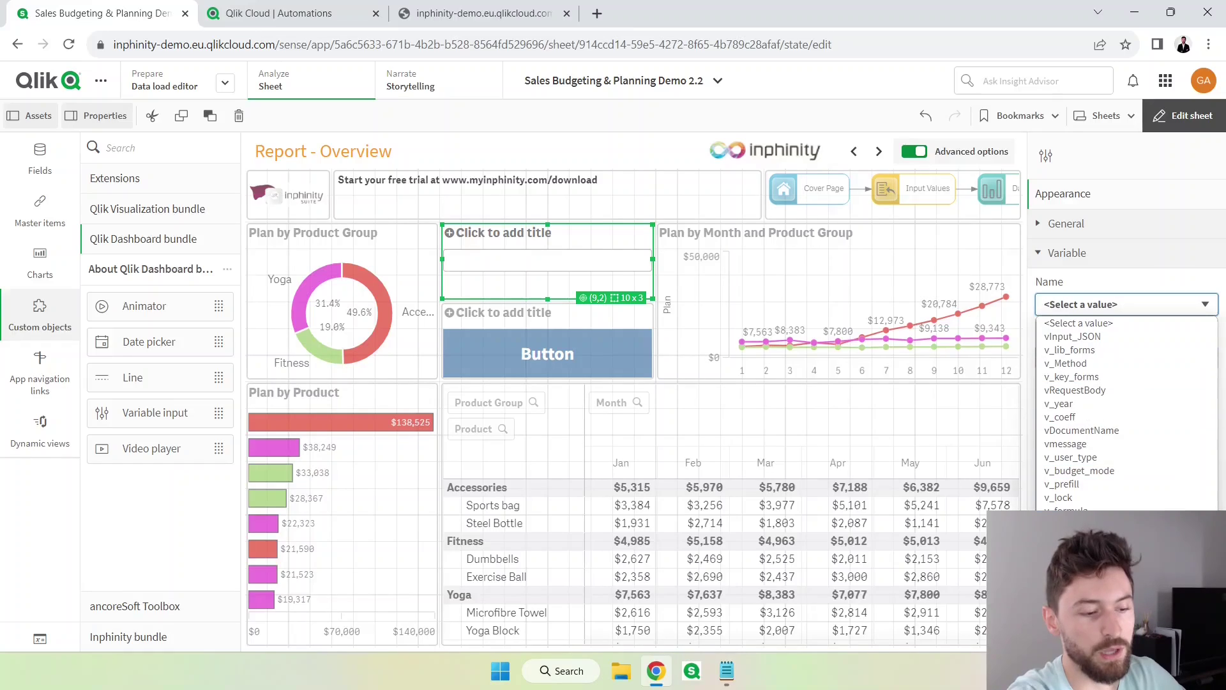
scroll(1125, 415, down, 3)
click(1080, 332)
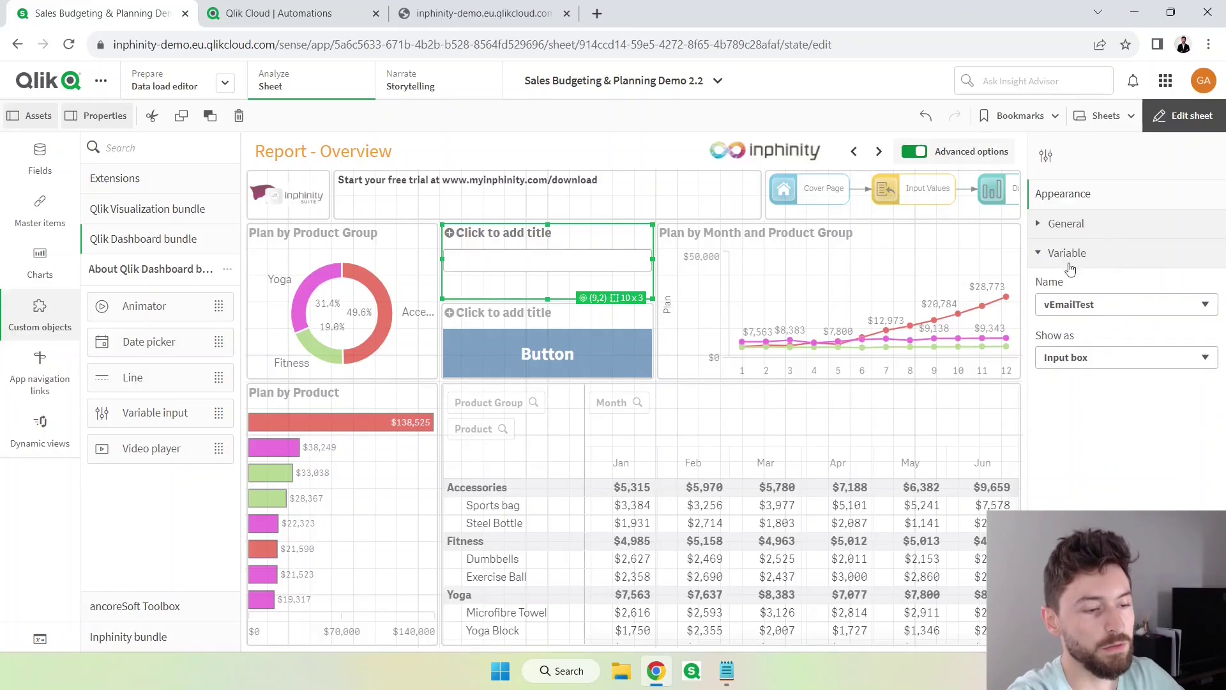
Set the button's navigation action to Open a website or email.
click(553, 352)
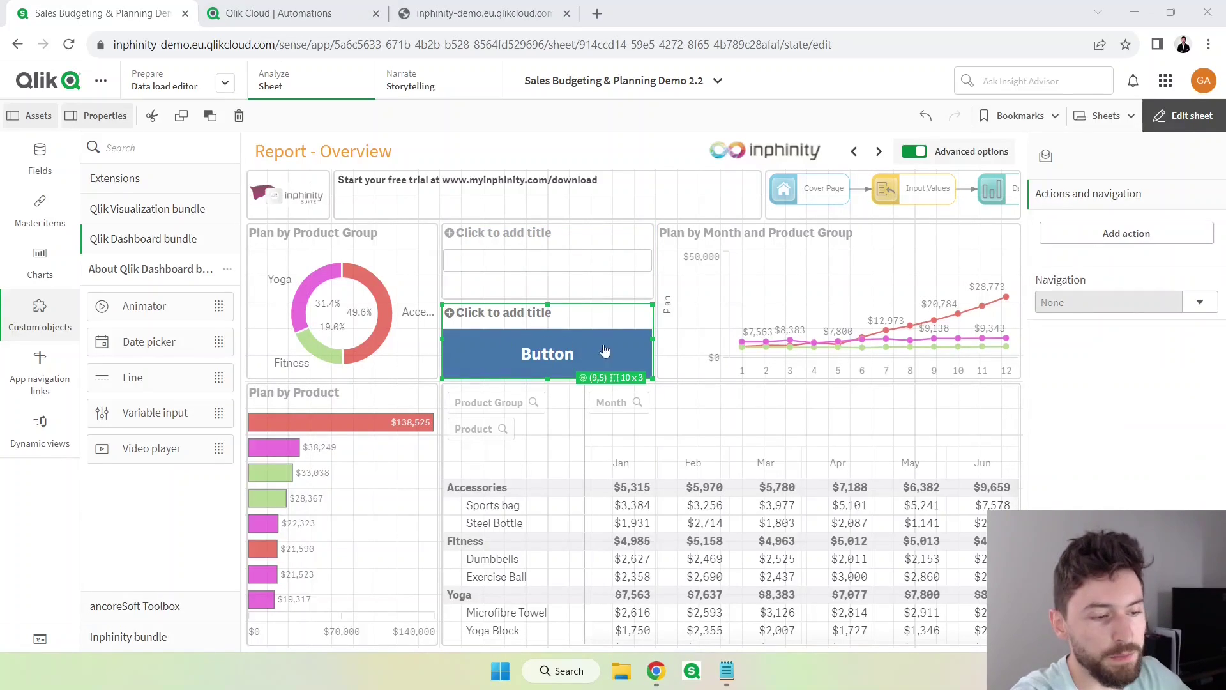
click(1197, 303)
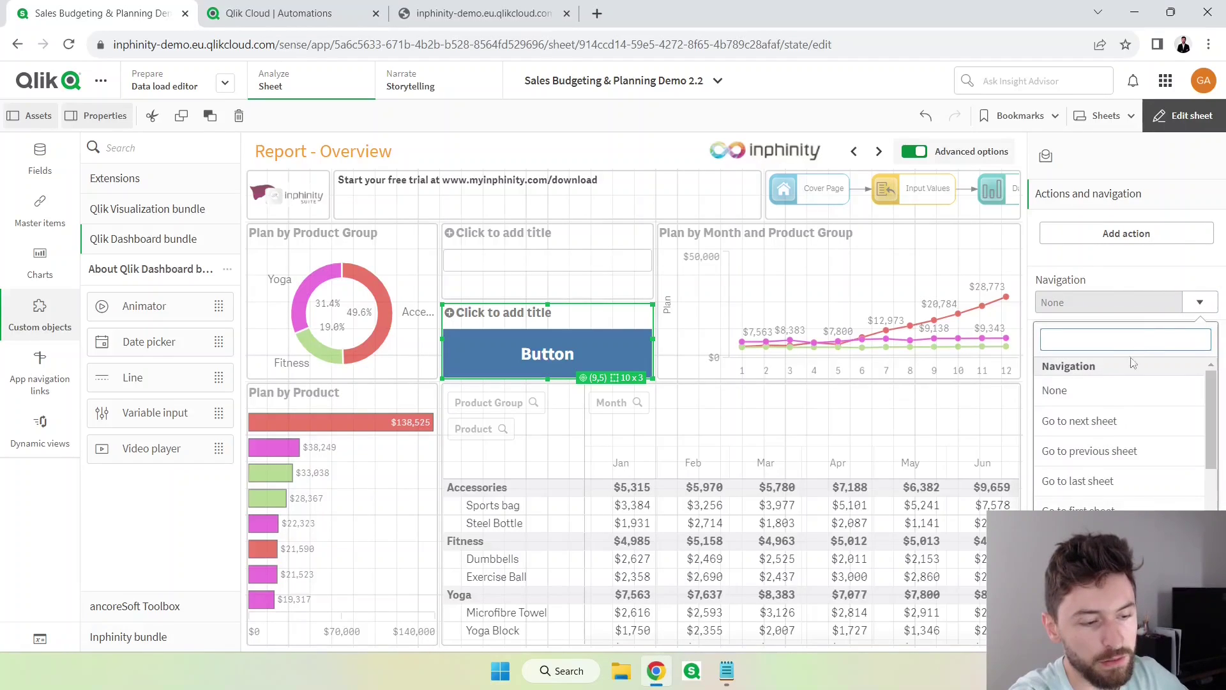
scroll(1117, 465, down, 2)
scroll(1117, 467, down, 2)
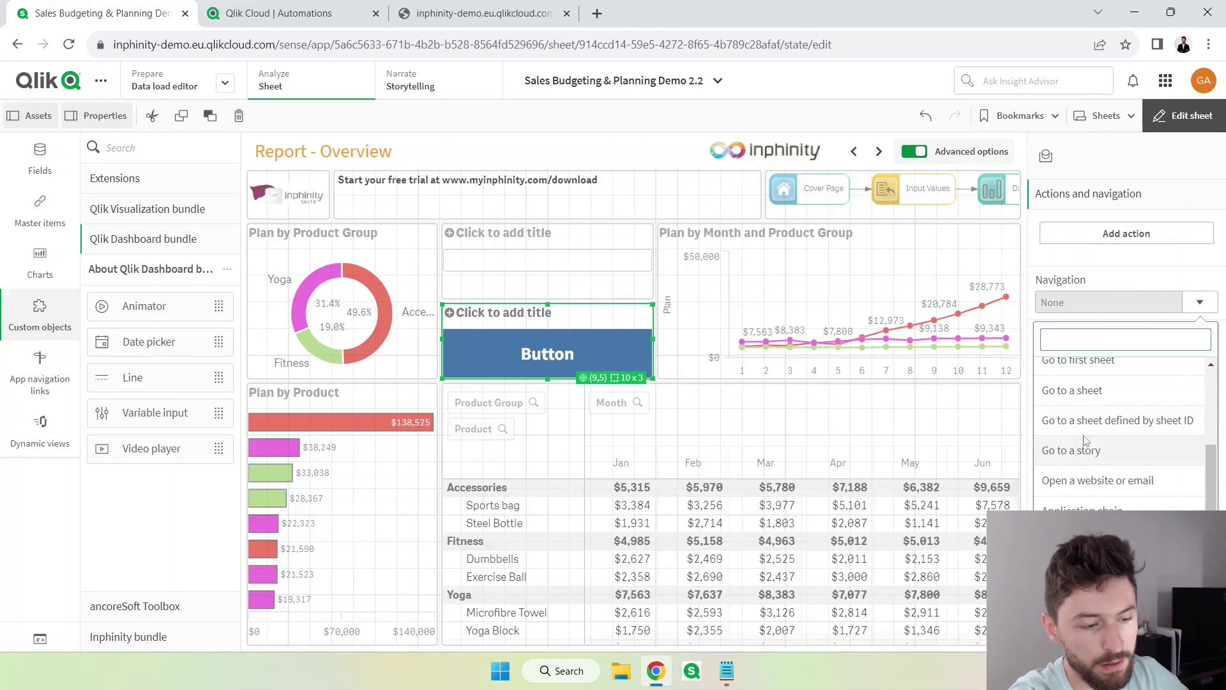
click(1118, 481)
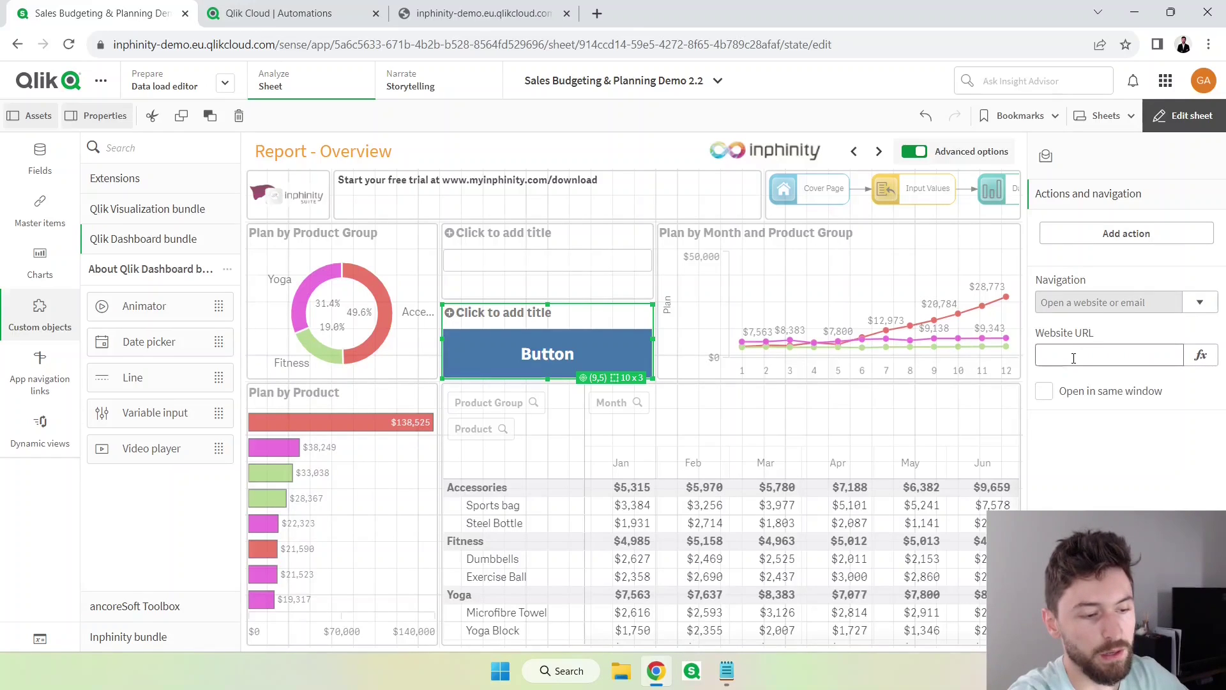
Set the Website URL expression to ='<webhook URL>&email=$(vEmailTest)' using the pasted webhook URL.
click(1077, 355)
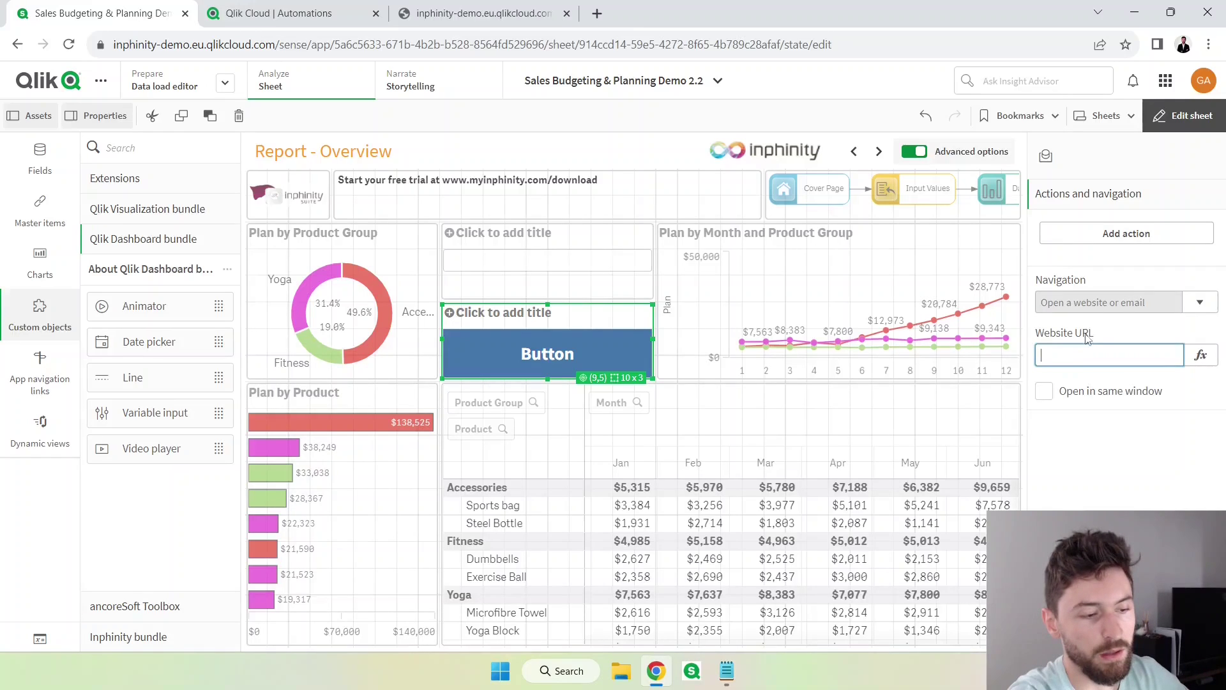
click(1200, 356)
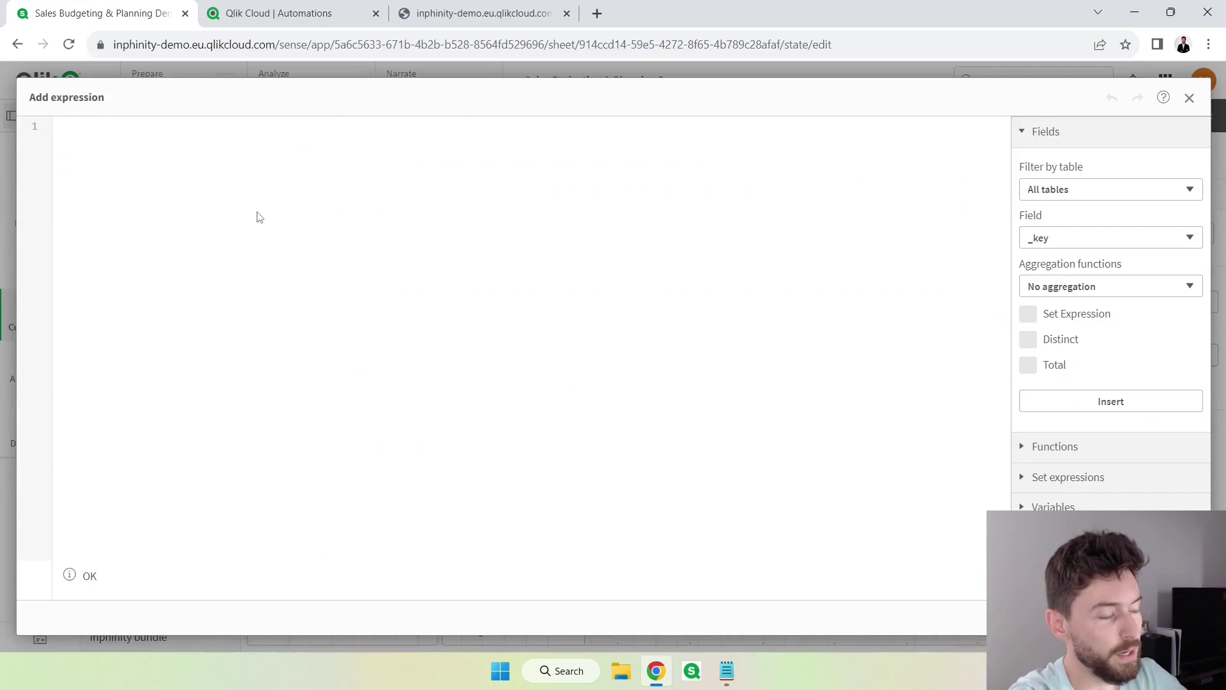
key(ctrl+v)
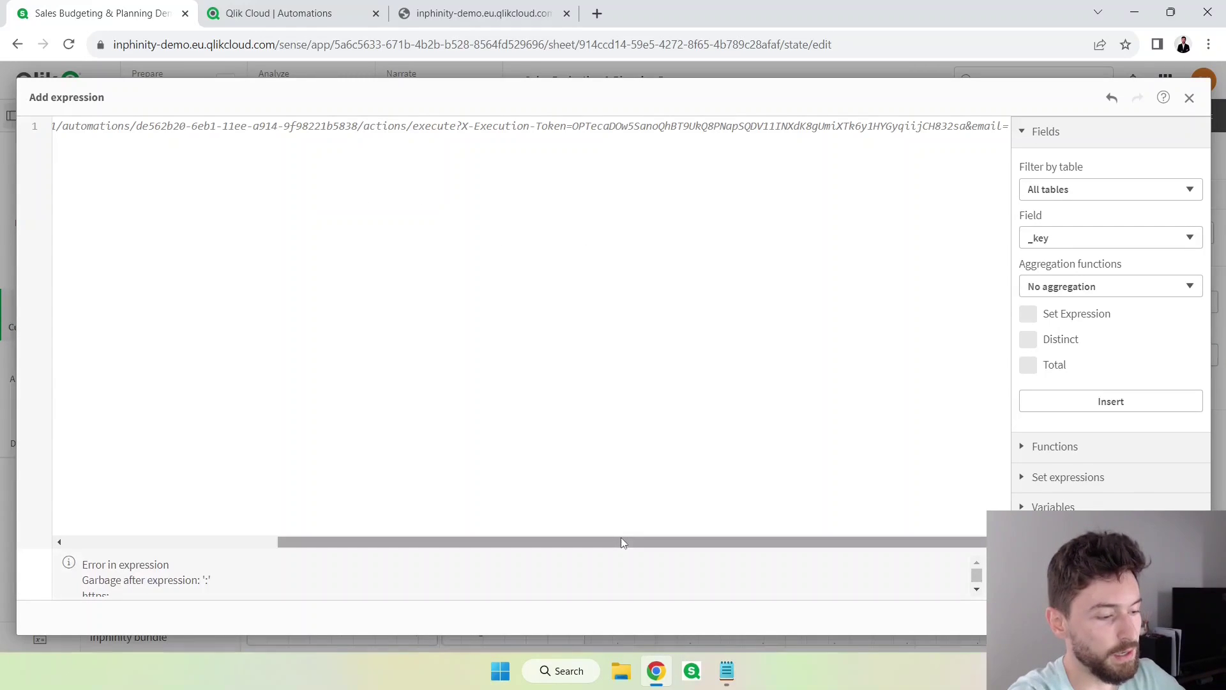
drag(623, 543, 140, 547)
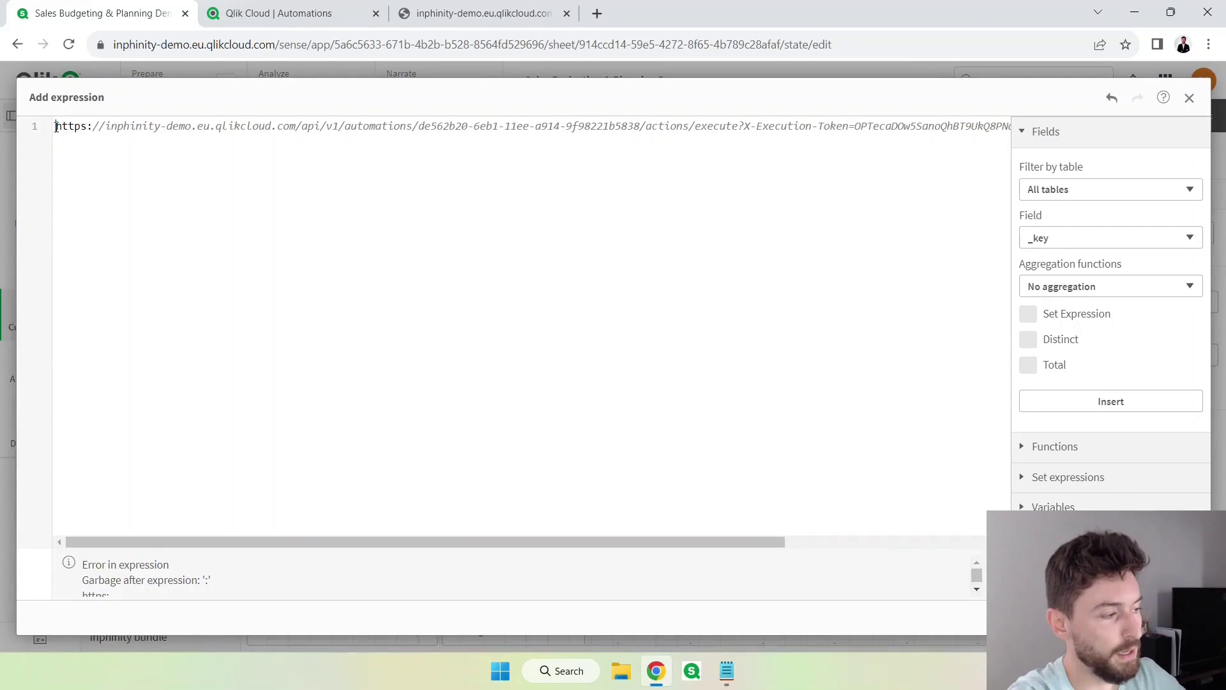
text(=)
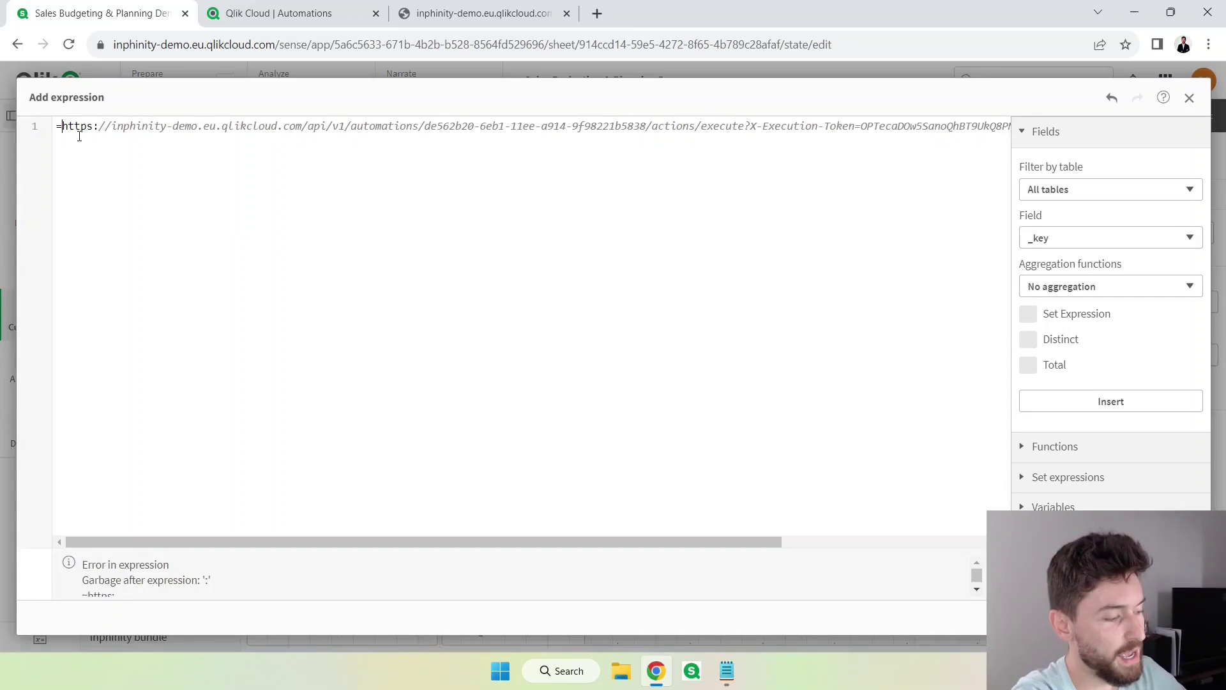
text(')
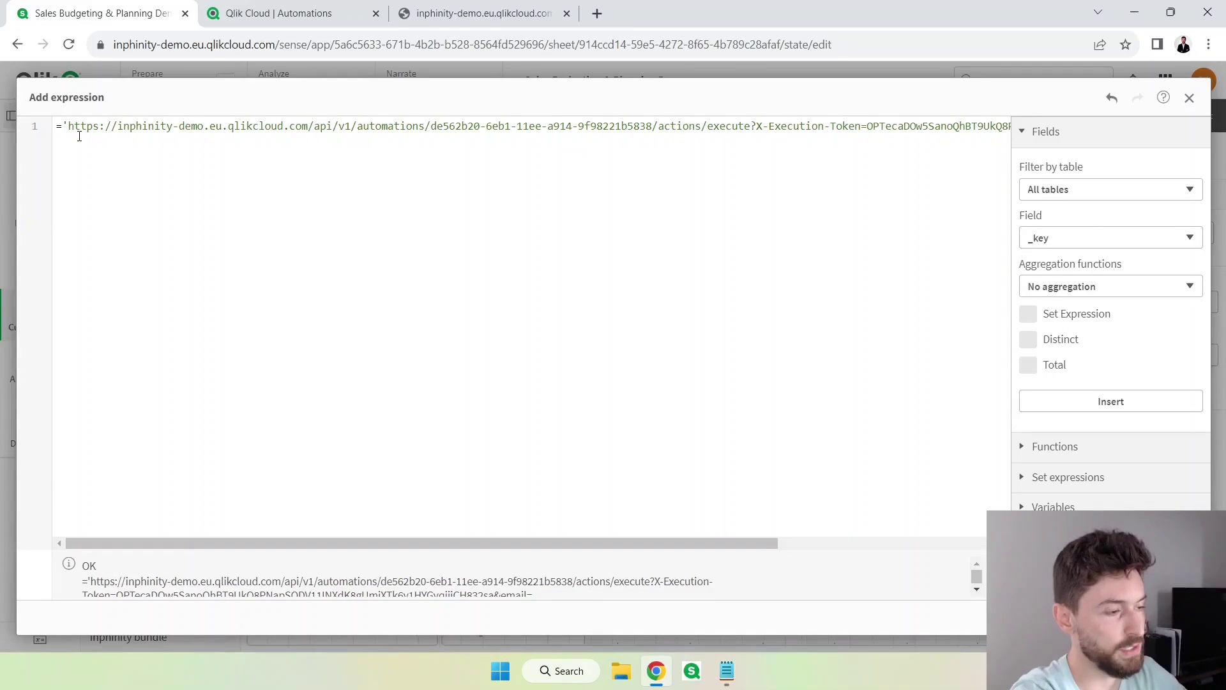
key(End)
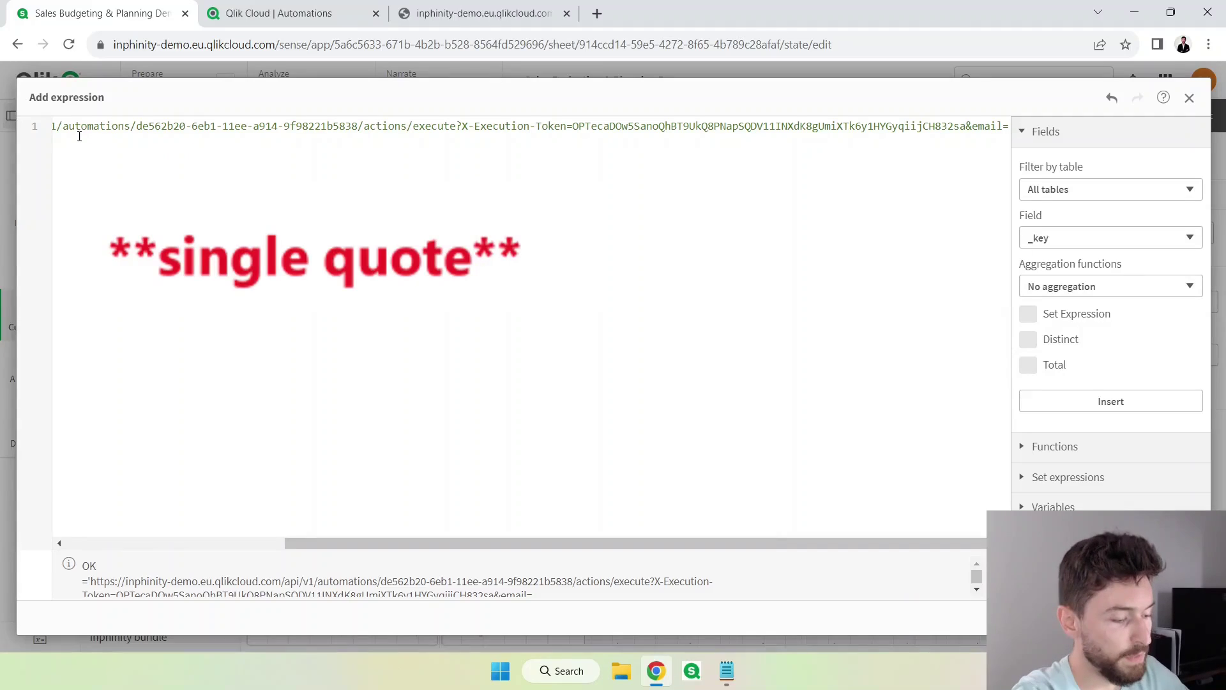
text($()
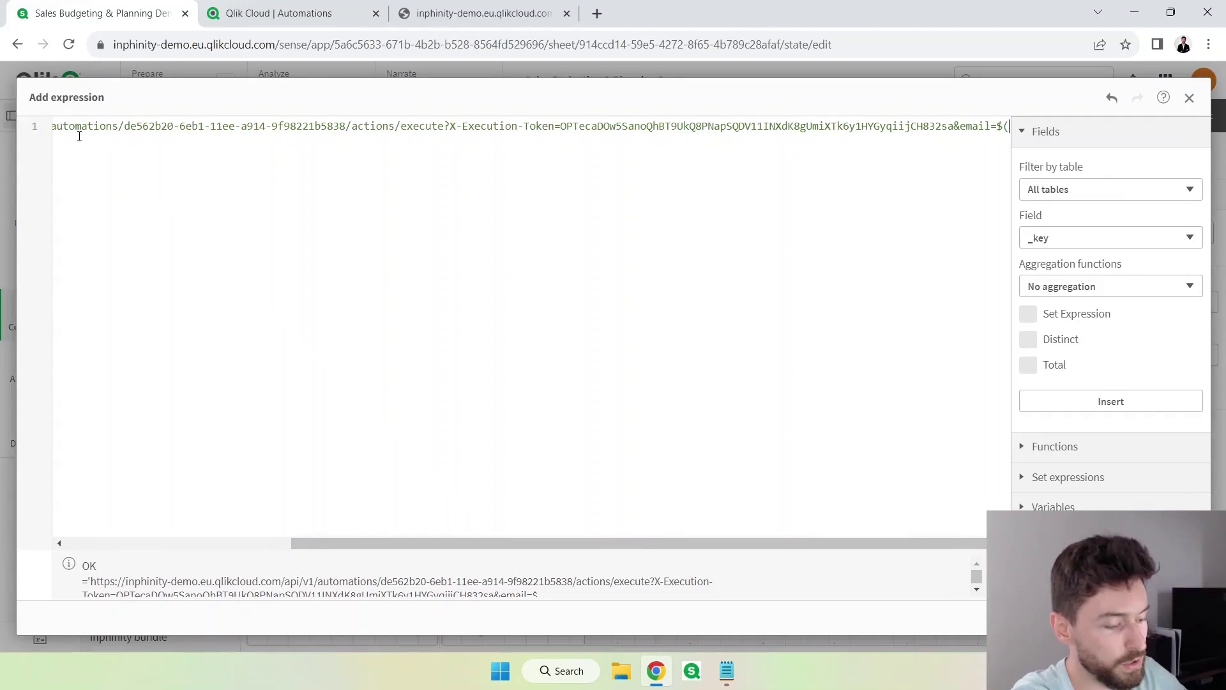
text(vEmailTest))
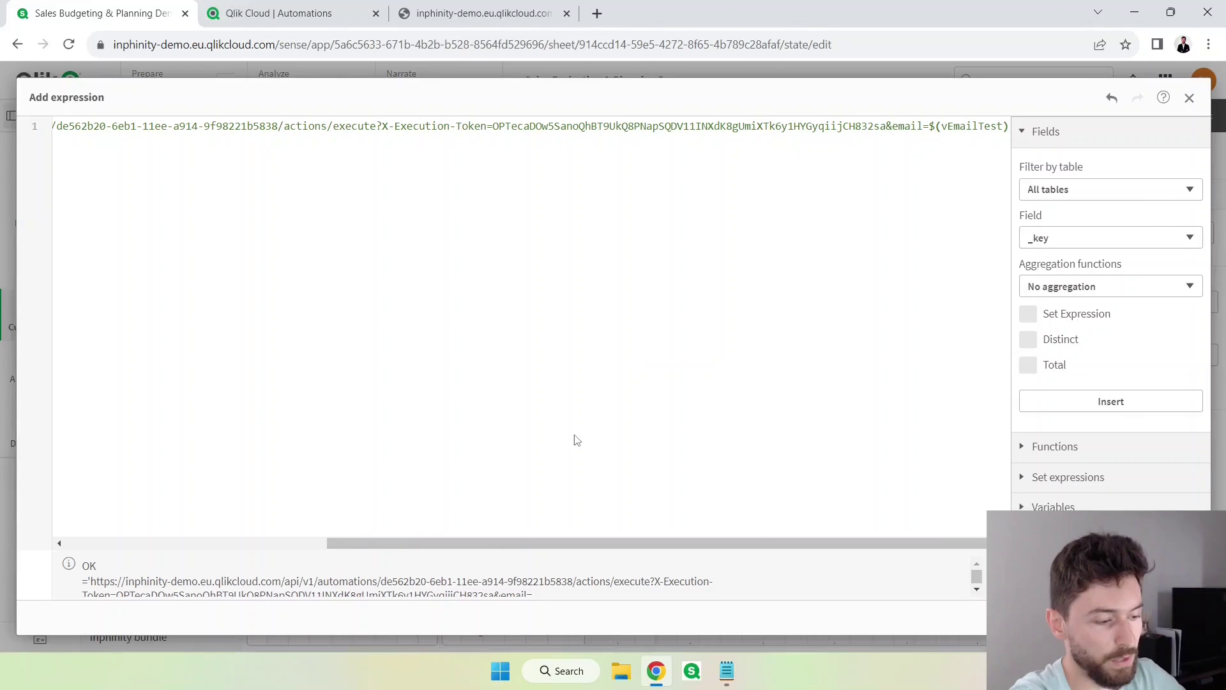
click(1178, 617)
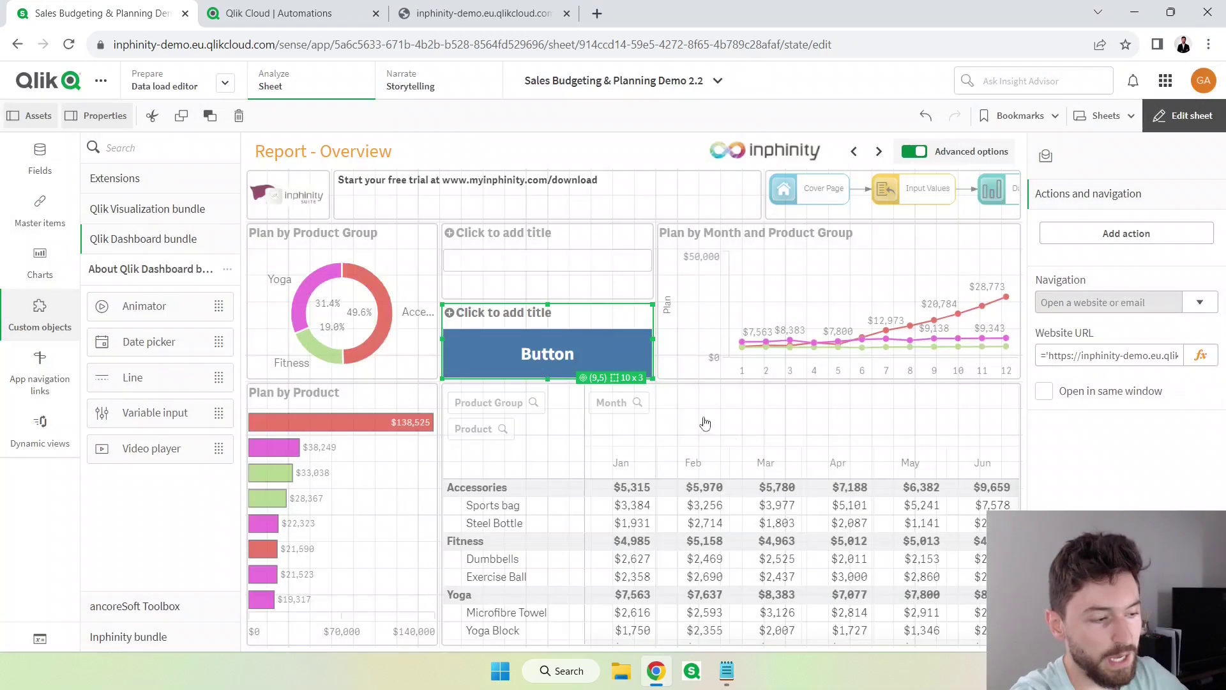
Leave edit mode and enter a test email address in the email input box.
click(591, 294)
click(1169, 118)
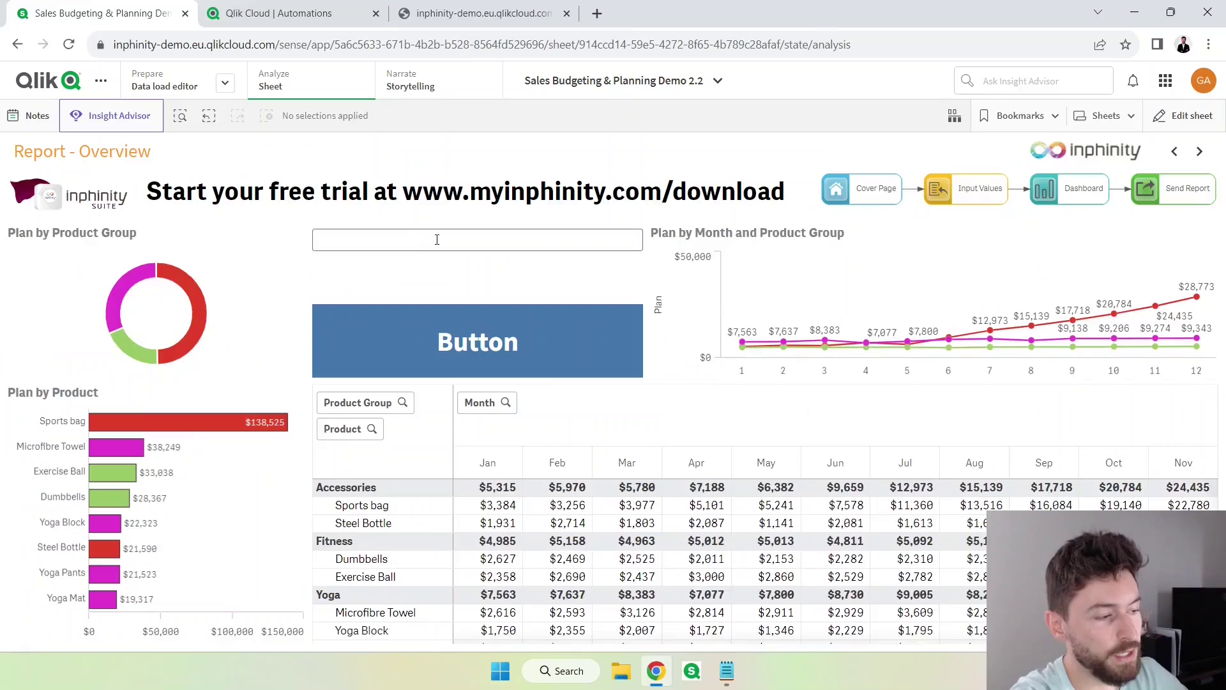
click(422, 240)
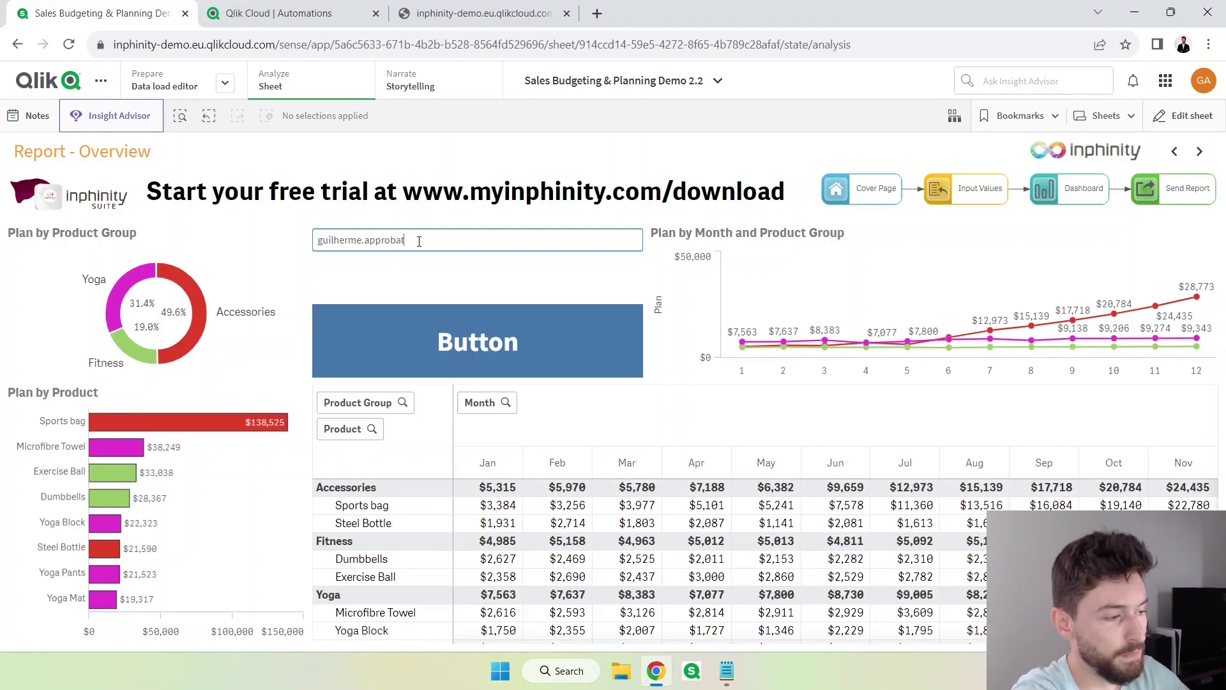
Back in edit mode, check that the button's URL expression now ends with the test email.
key(ctrl+e)
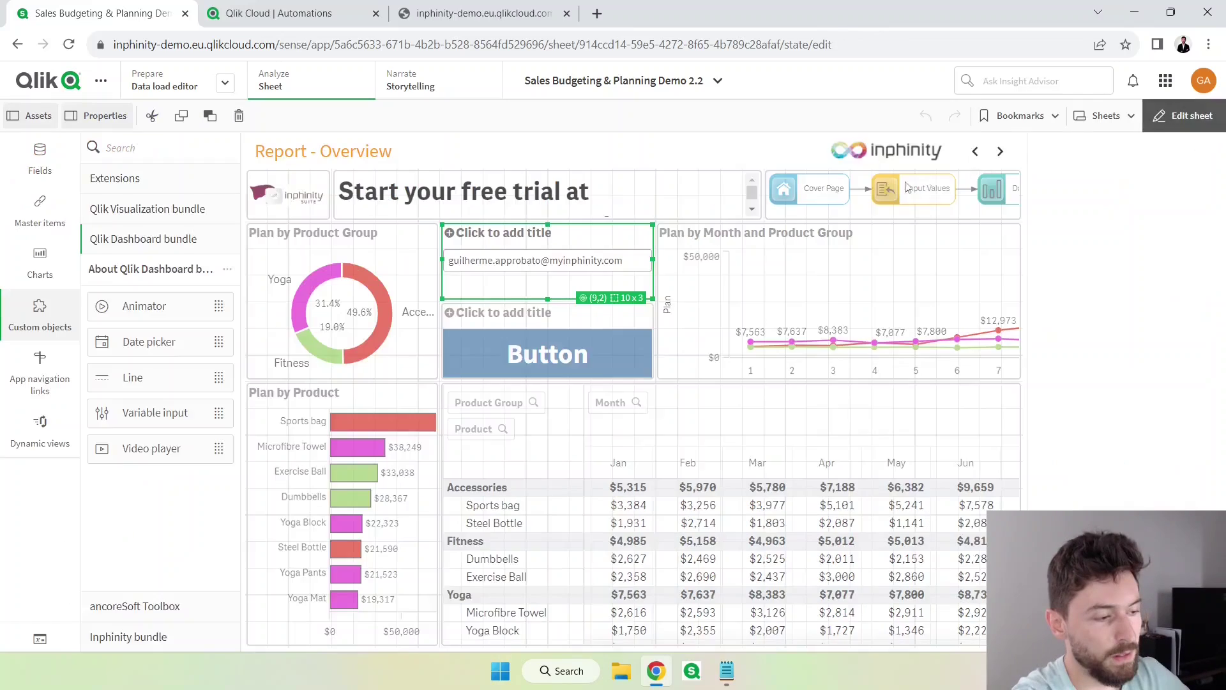
click(625, 358)
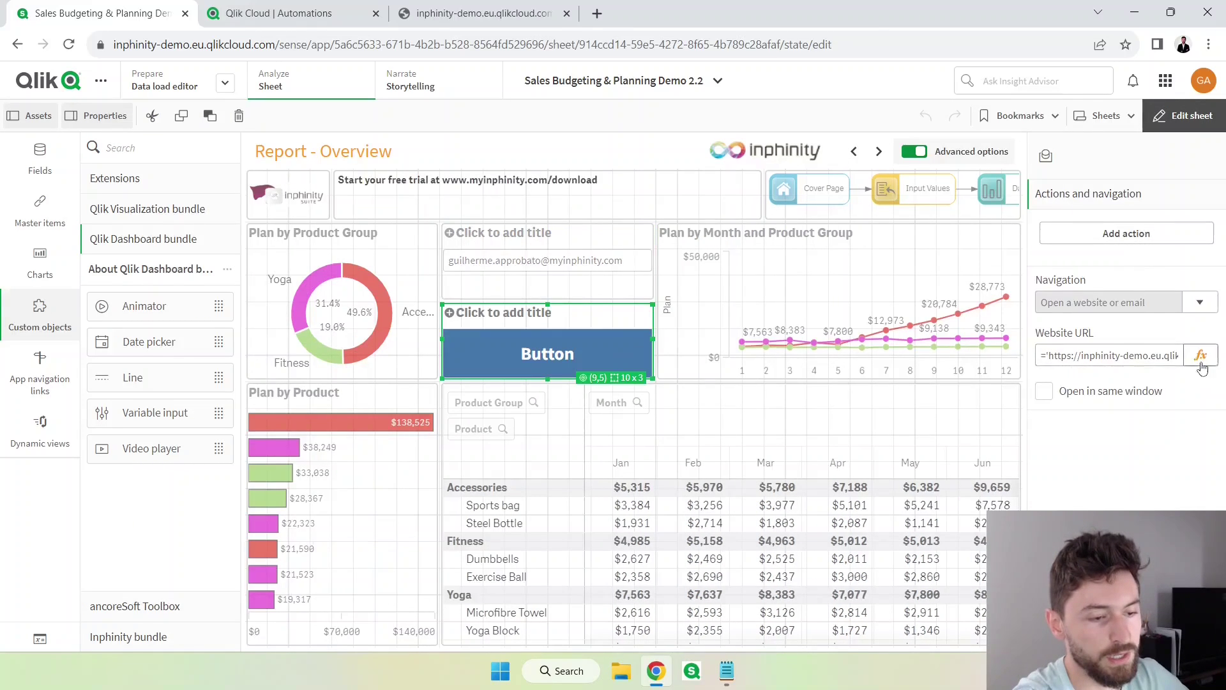
click(1199, 352)
scroll(779, 579, down, 1)
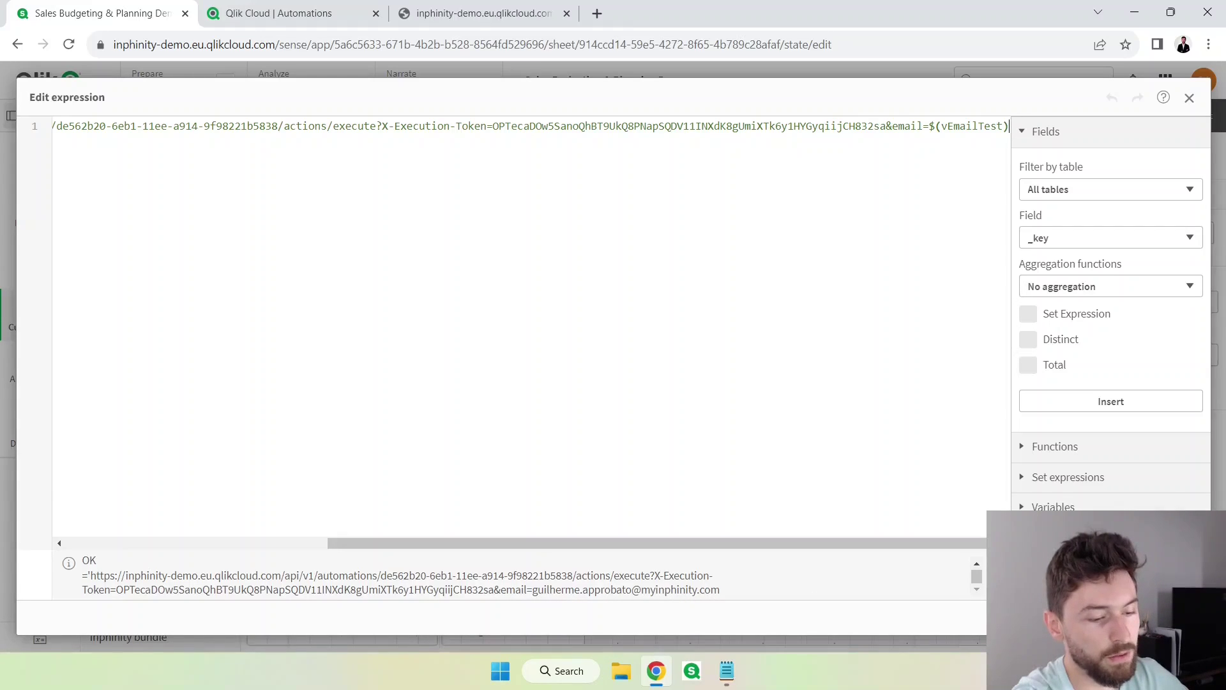
click(1179, 618)
Finish editing the sheet and return to the Sending report automation editor.
click(1183, 116)
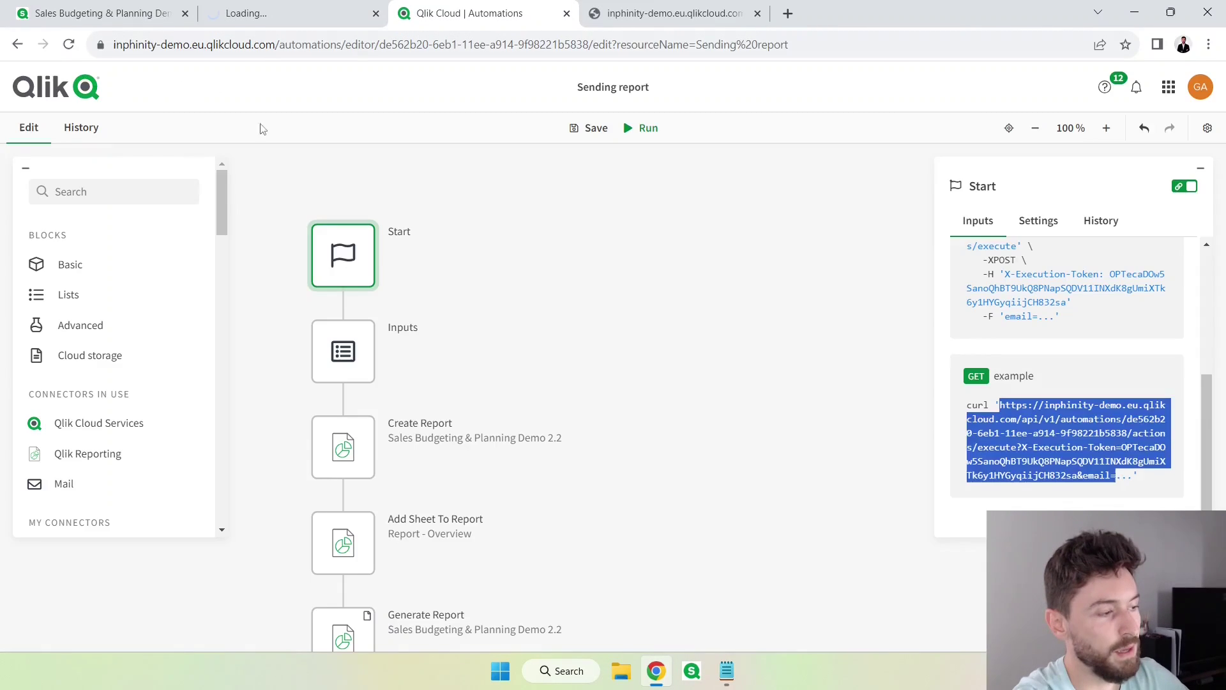
click(90, 129)
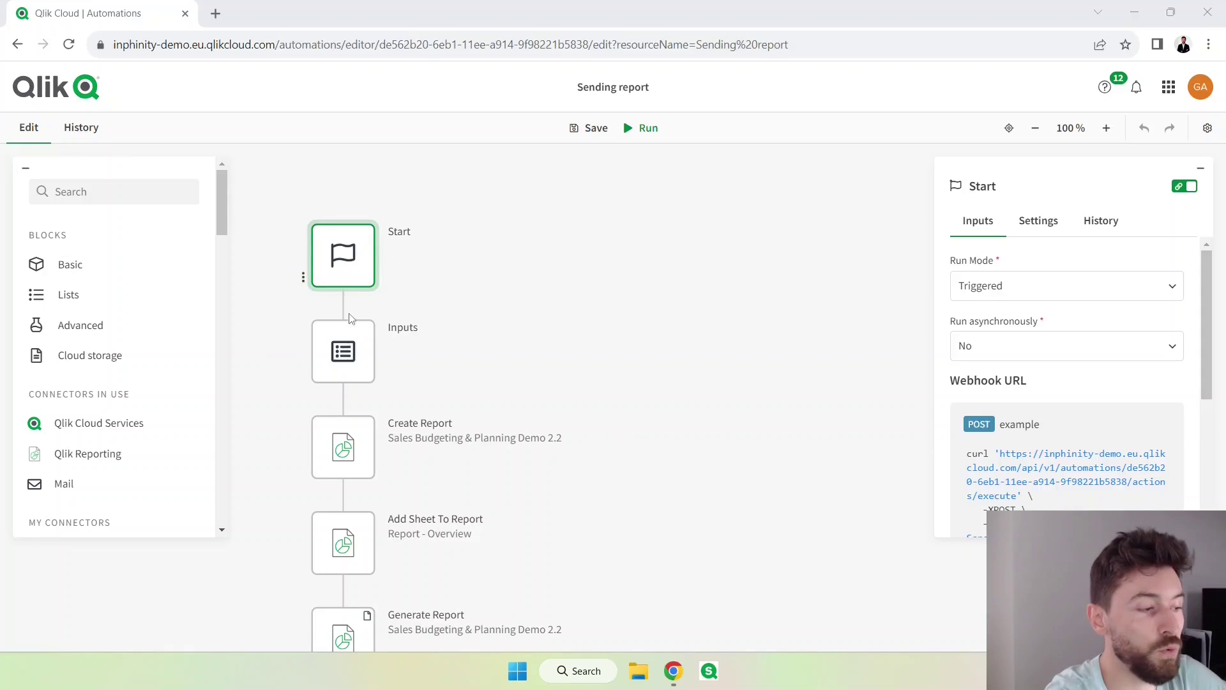
scroll(350, 318, down, 2)
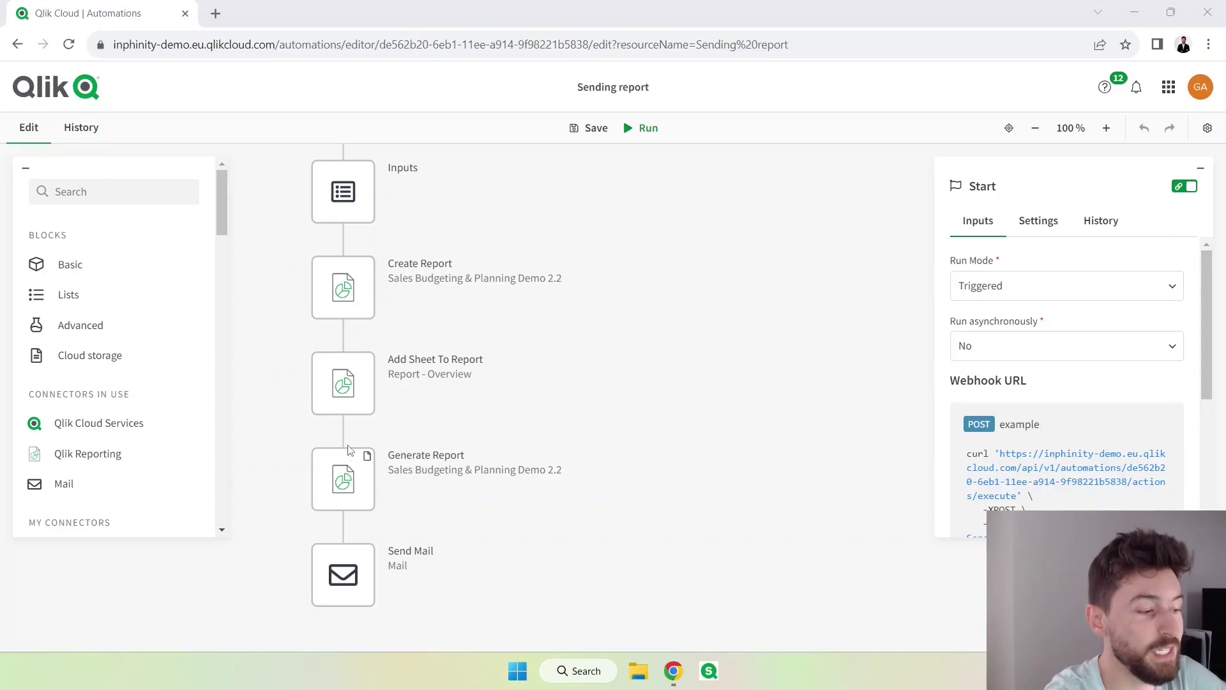
mouse_move(374, 489)
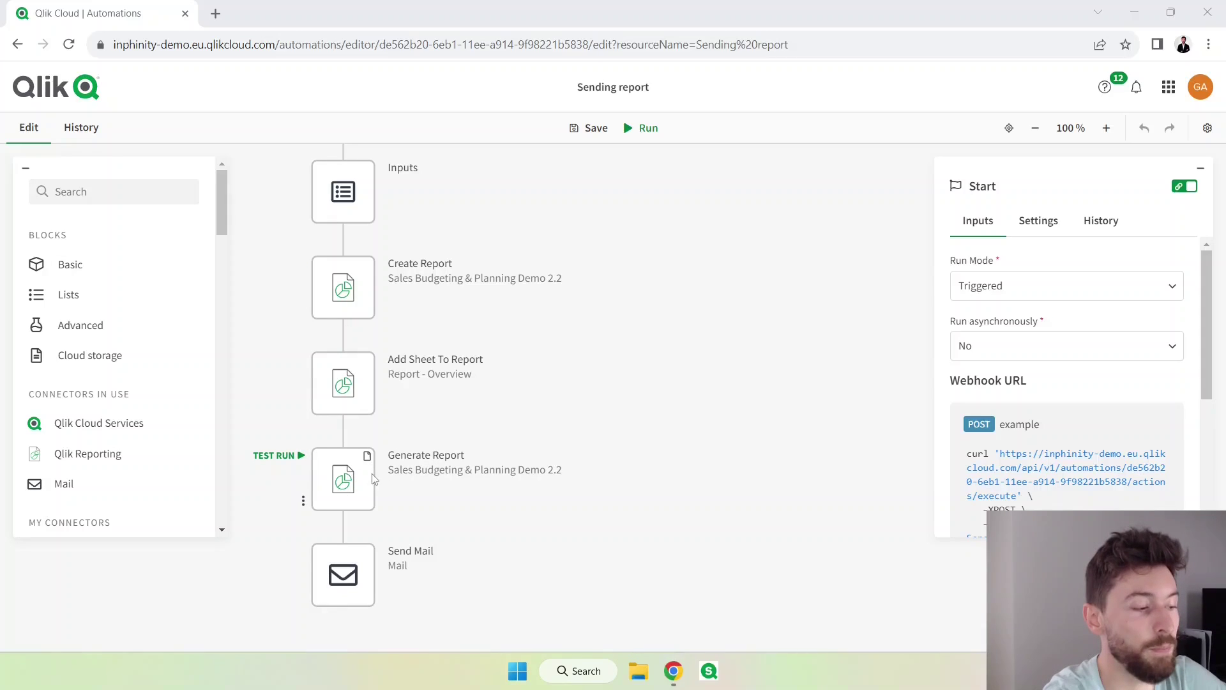